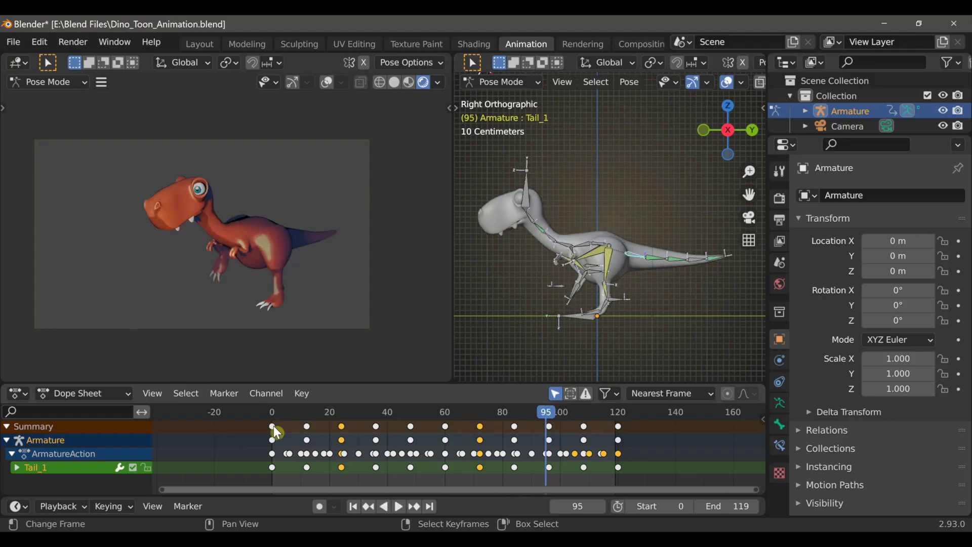
Rewind to the first frame and play back the existing walk animation
left_click(273, 426)
left_click(399, 507)
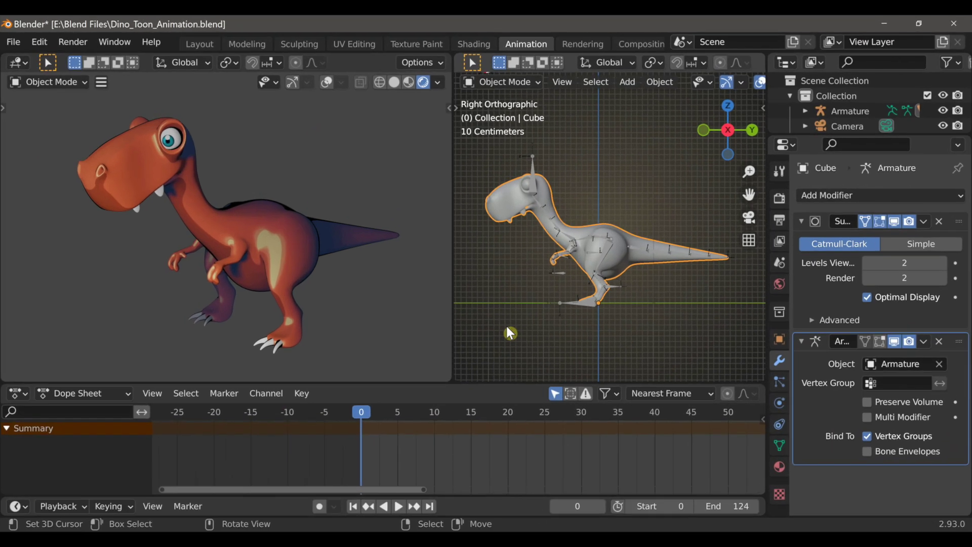
Select the dinosaur armature and switch it into Pose Mode
left_click(537, 185)
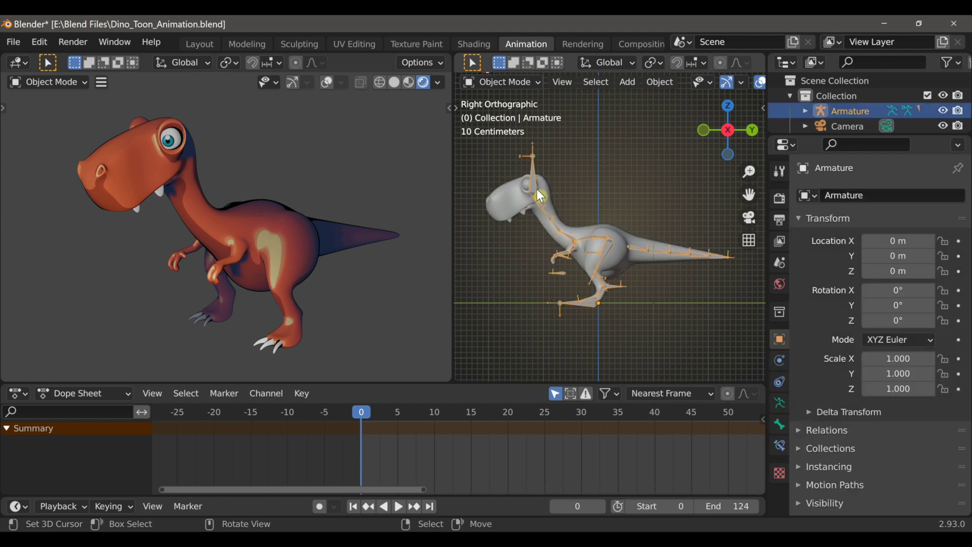
left_click(529, 84)
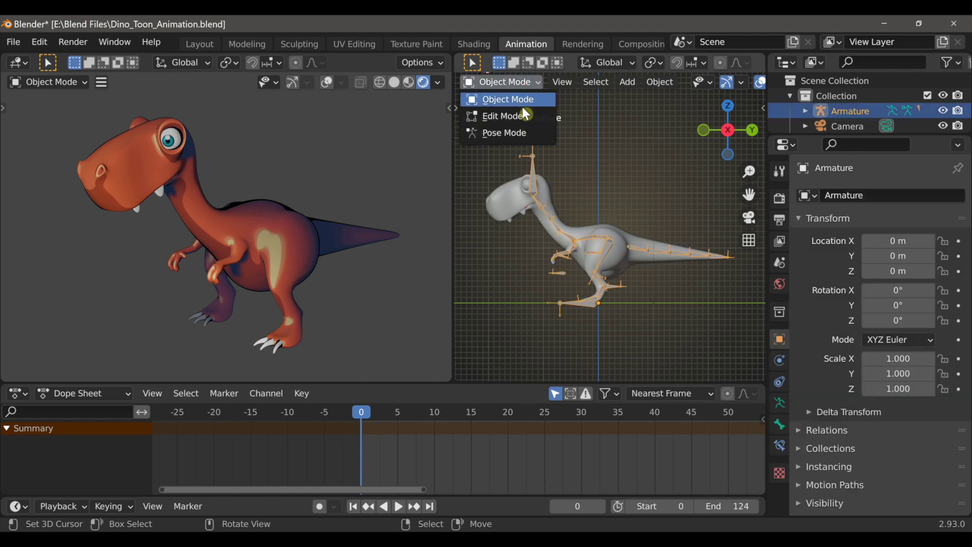
left_click(522, 132)
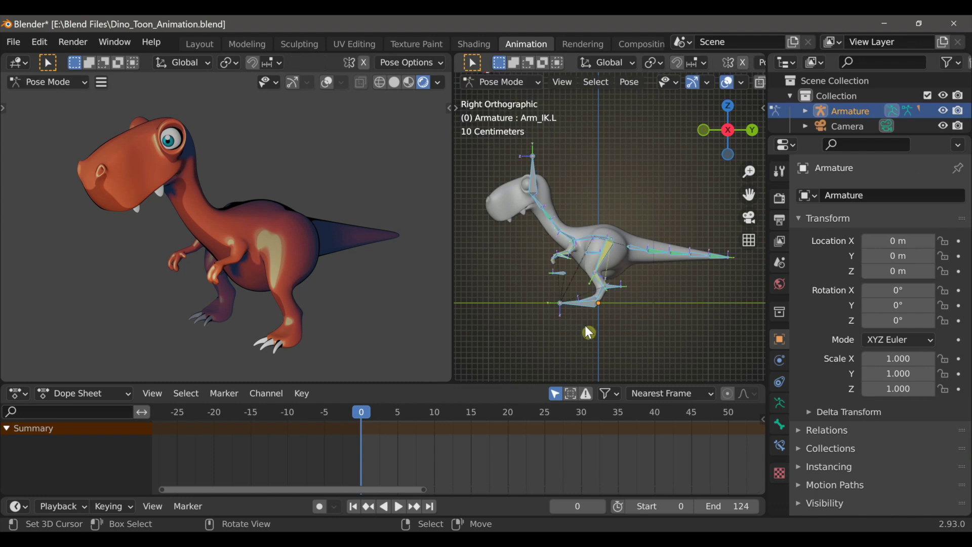
scroll(588, 332, "up", 2)
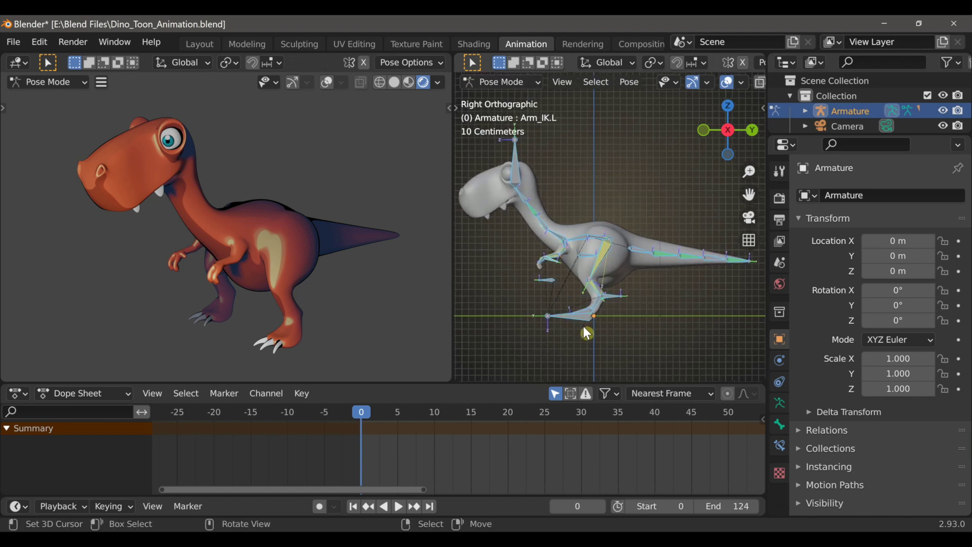
Rotate the Hips_Bend bone to a slightly tilted angle, then start moving Hips_Kneel
left_click(595, 245)
scroll(595, 245, "up", 3)
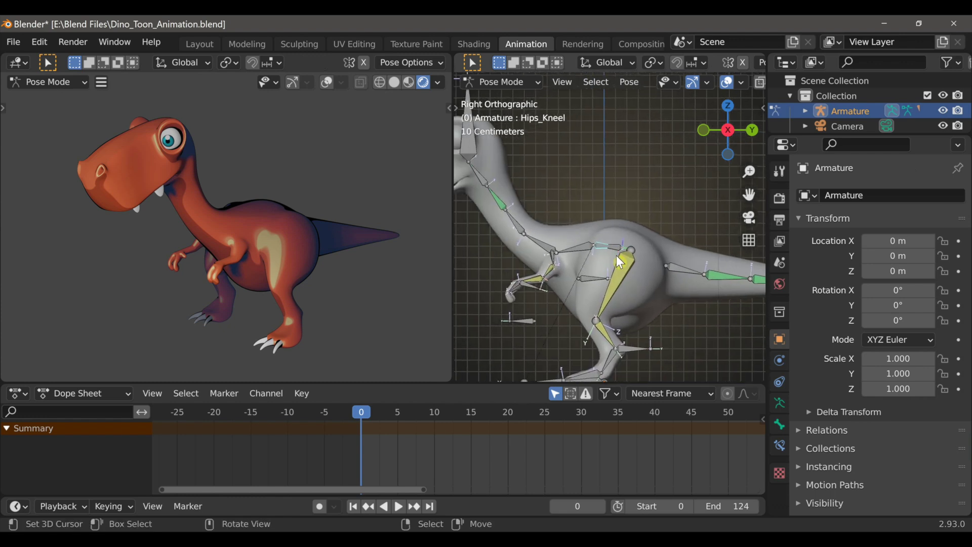
scroll(618, 257, "up", 2)
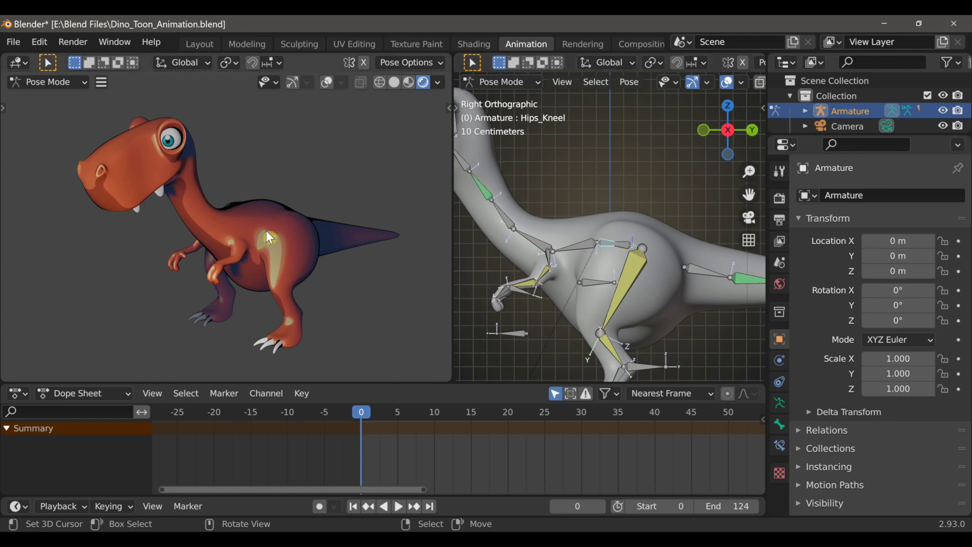
left_click(628, 246)
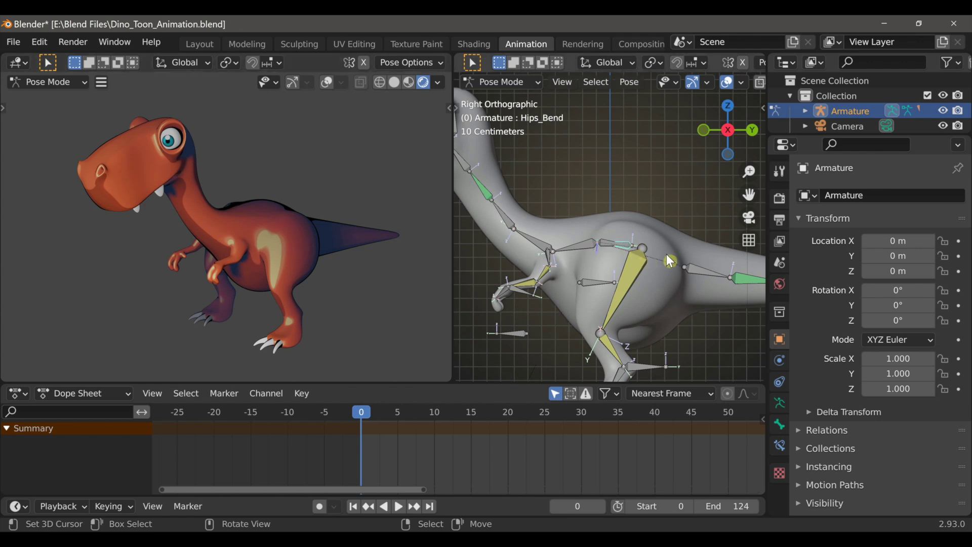
key("r")
key("r")
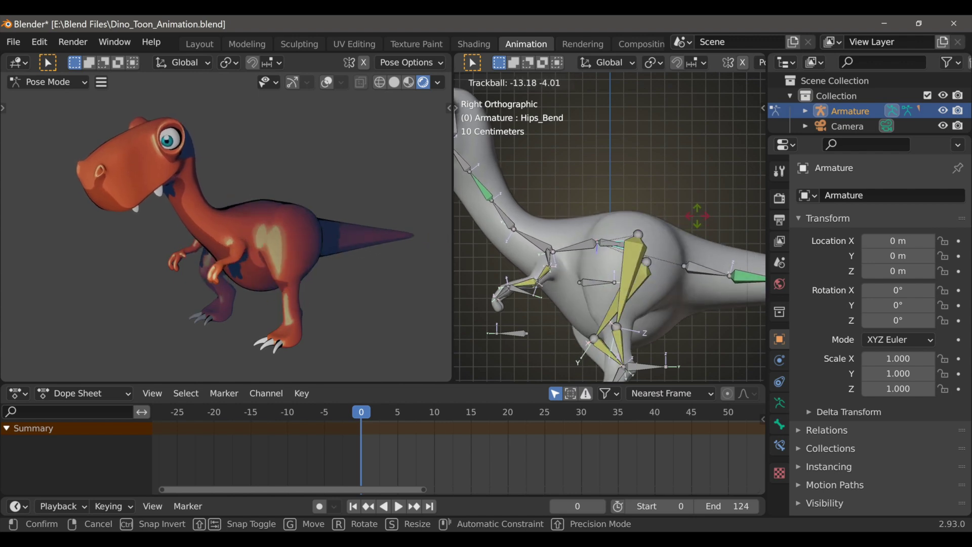
left_click(655, 236)
left_click(615, 243)
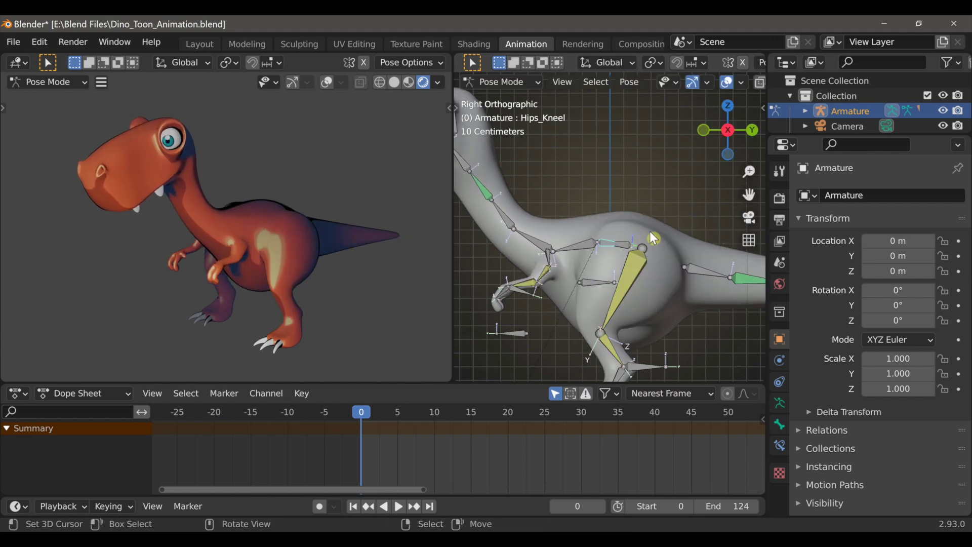
key("g")
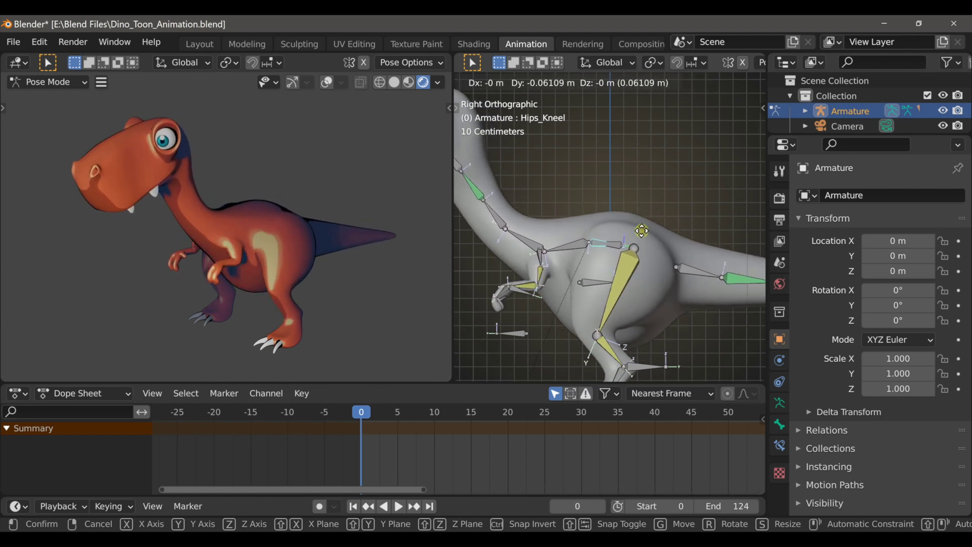
Lower the Hips_Kneel bone so the dinosaur crouches at the hips
right_click(642, 231)
scroll(627, 268, "down", 3)
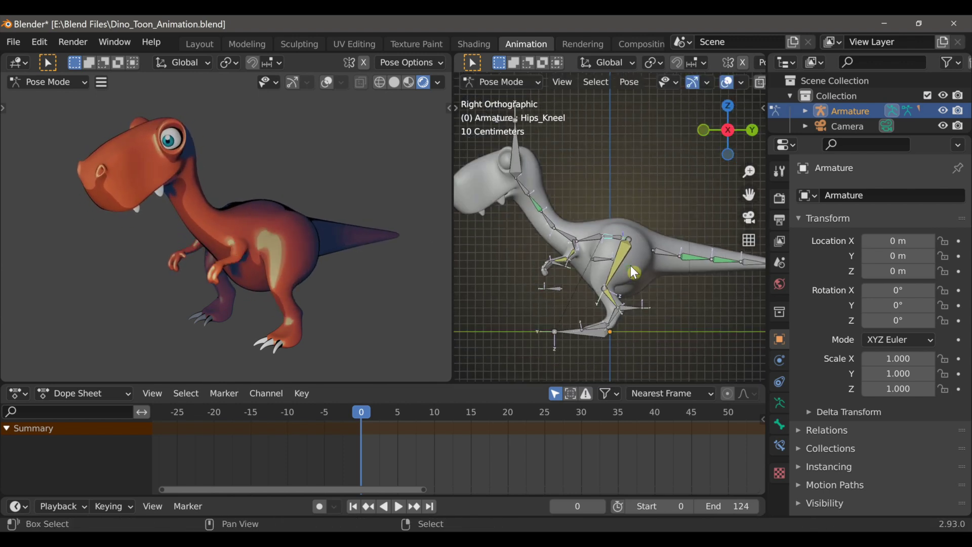
key("g")
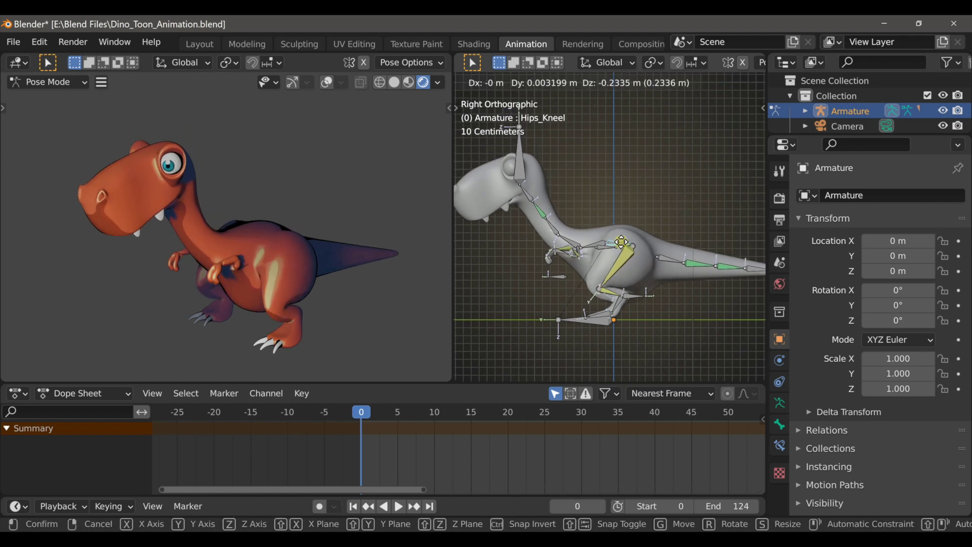
left_click(624, 248)
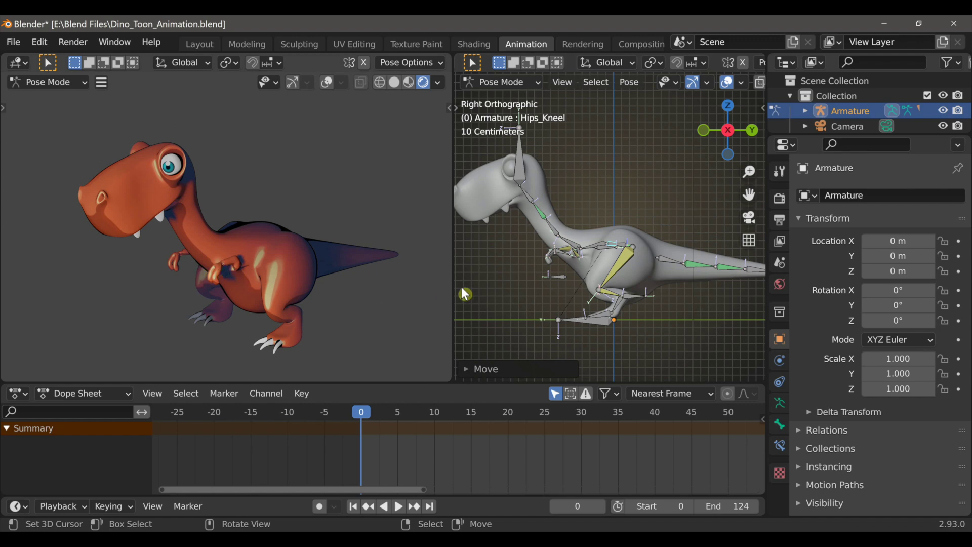
Lower the left arm control Arm_IK.L and begin moving the left foot control Leg_IK.L
scroll(562, 271, "up", 1)
left_click(557, 265)
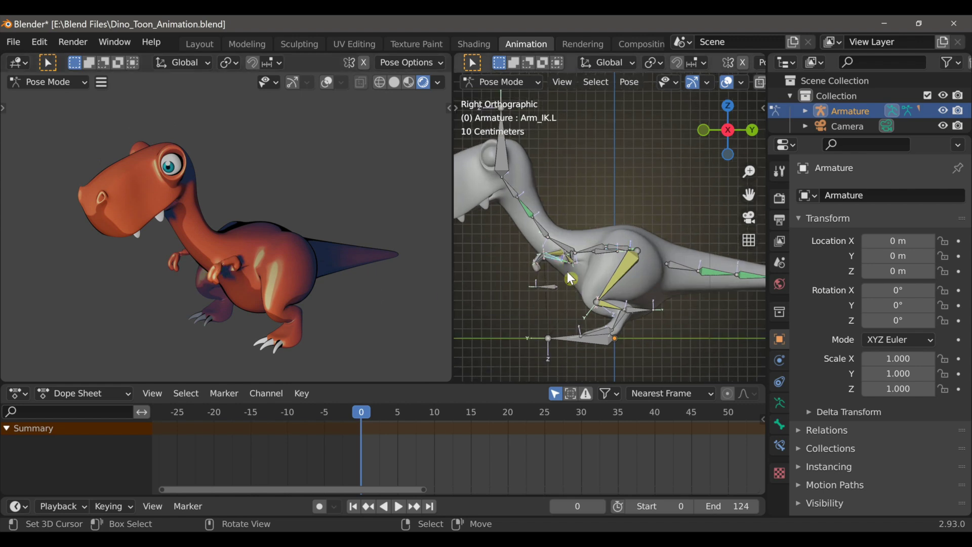
key("g")
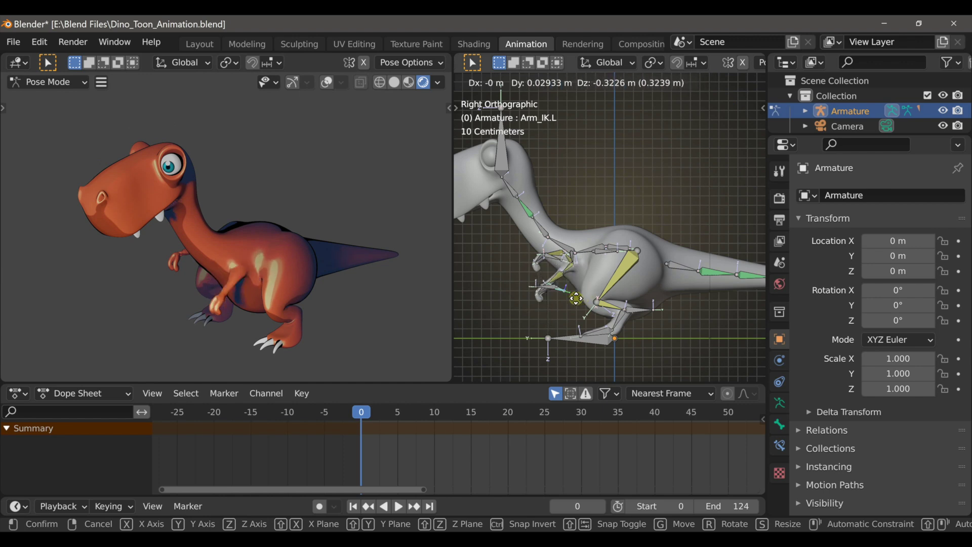
left_click(576, 299)
left_click(640, 311)
key("g")
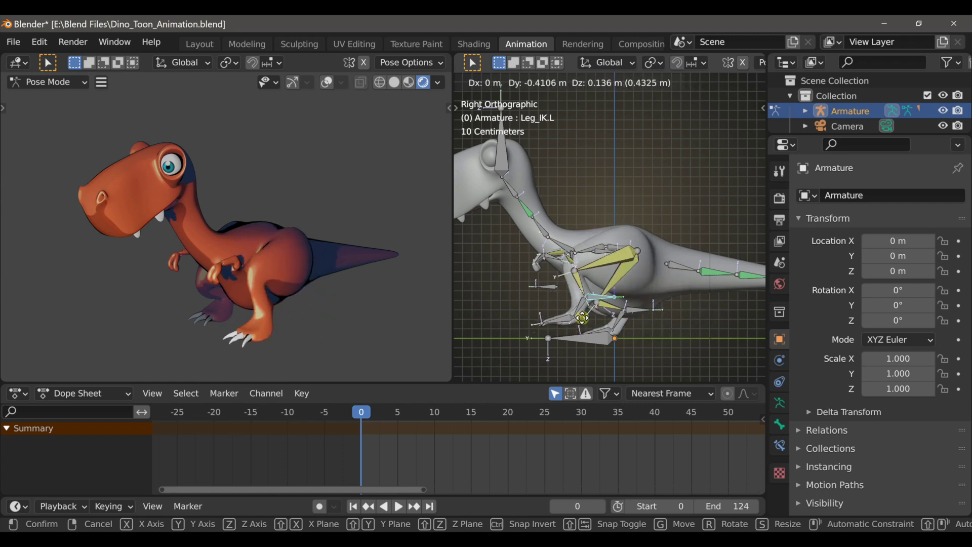
Place the left foot and reposition the right arm control Arm_IK.R
left_click(583, 324)
middle_click_drag(576, 311, 567, 306)
left_click(543, 274)
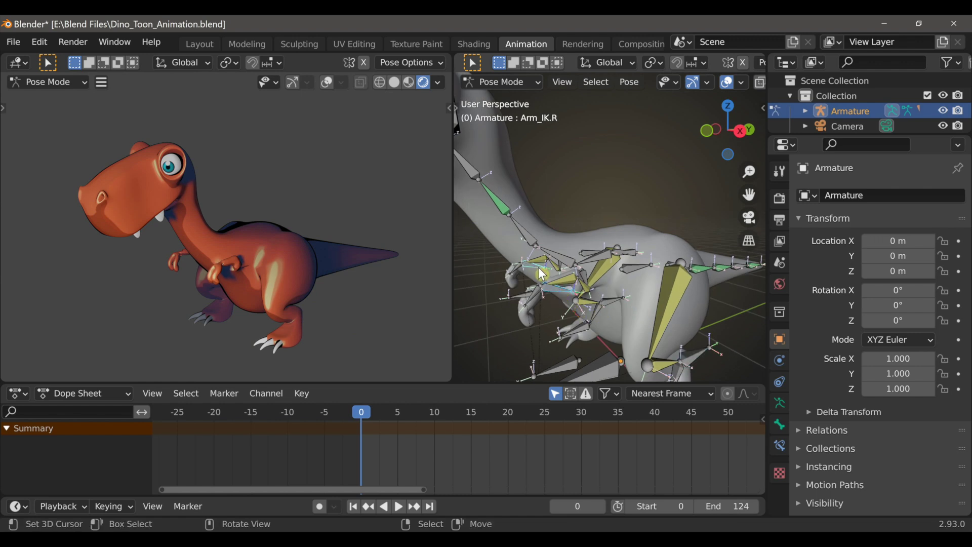
key("KP_3")
key("g")
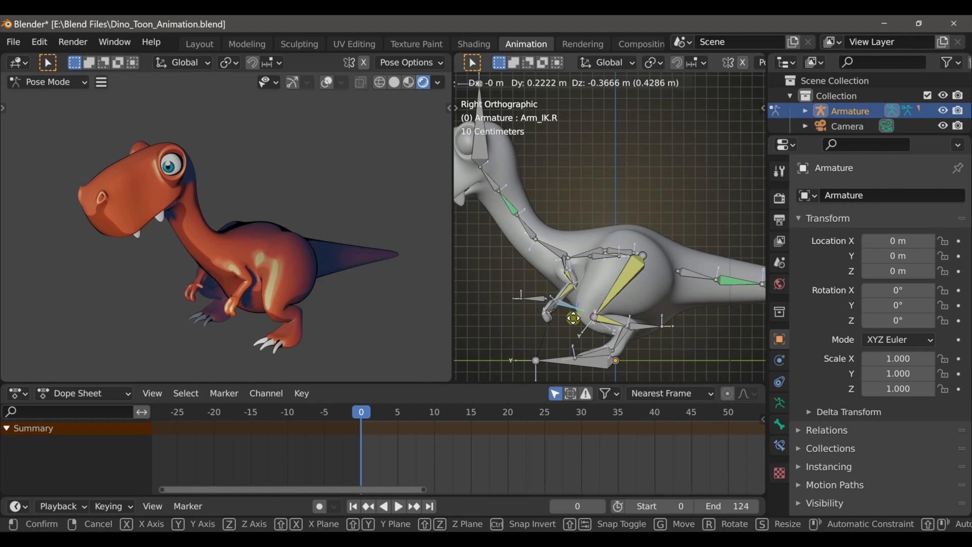
left_click(575, 321)
Slide Leg_IK.L 0.5865 m forward and Leg_IK.R 0.4159 m back along Y
scroll(577, 322, "down", 3)
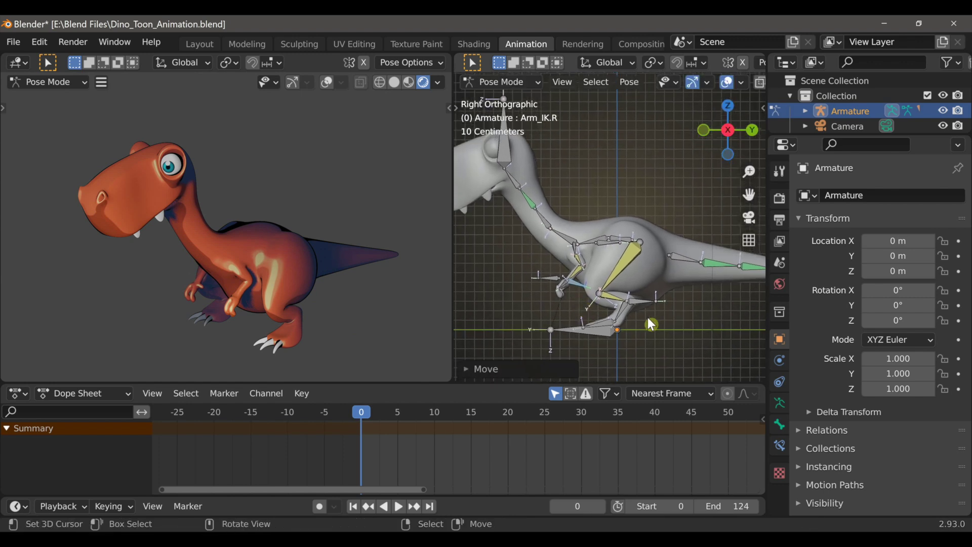
left_click(641, 300)
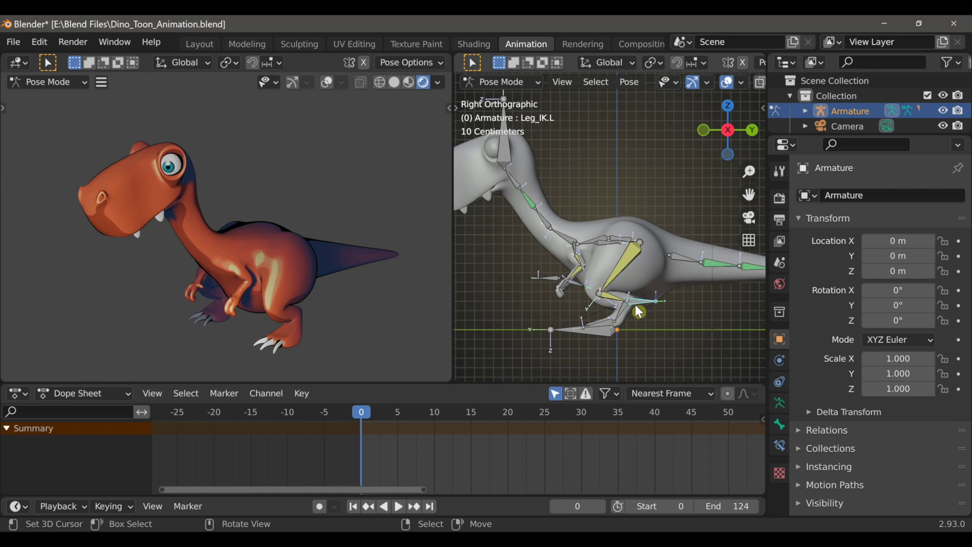
key("g")
key("y")
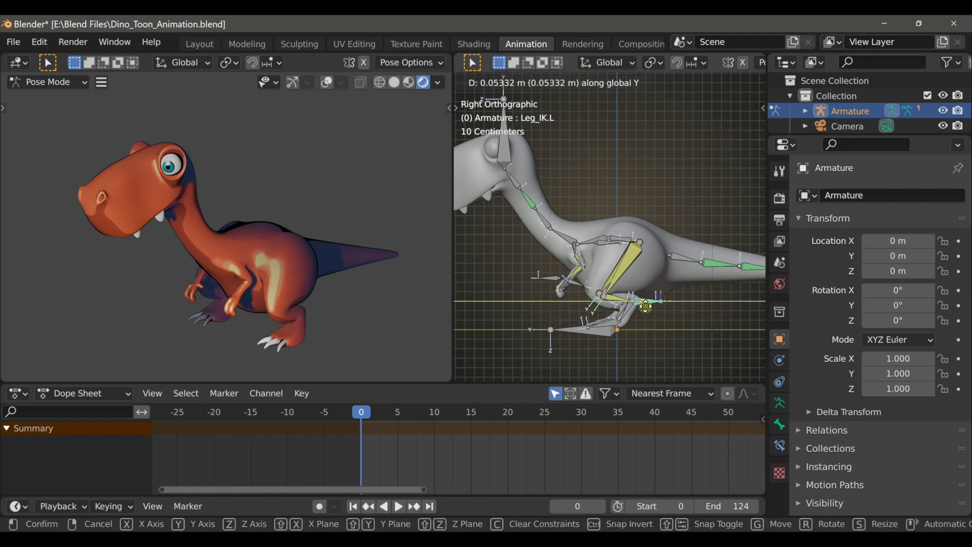
left_click(692, 319)
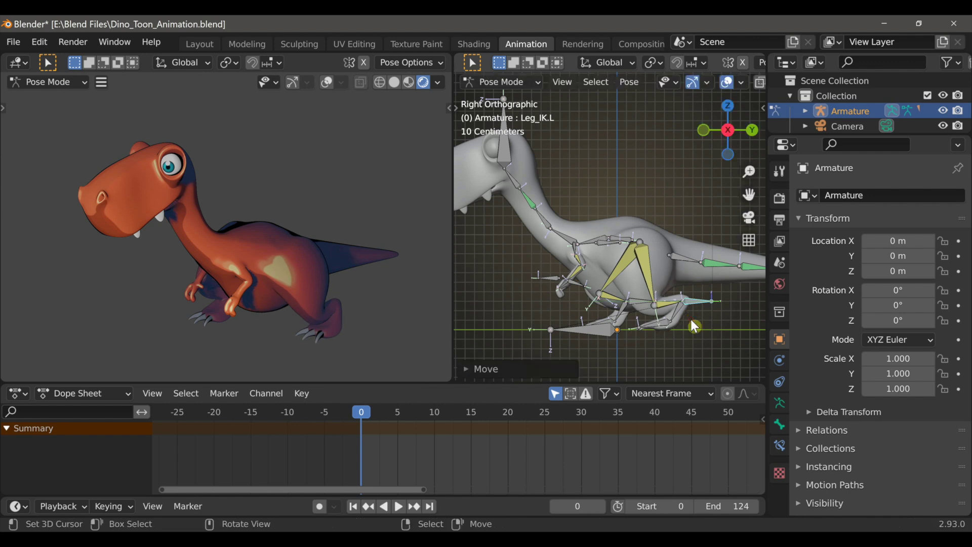
left_click(644, 311)
key("g")
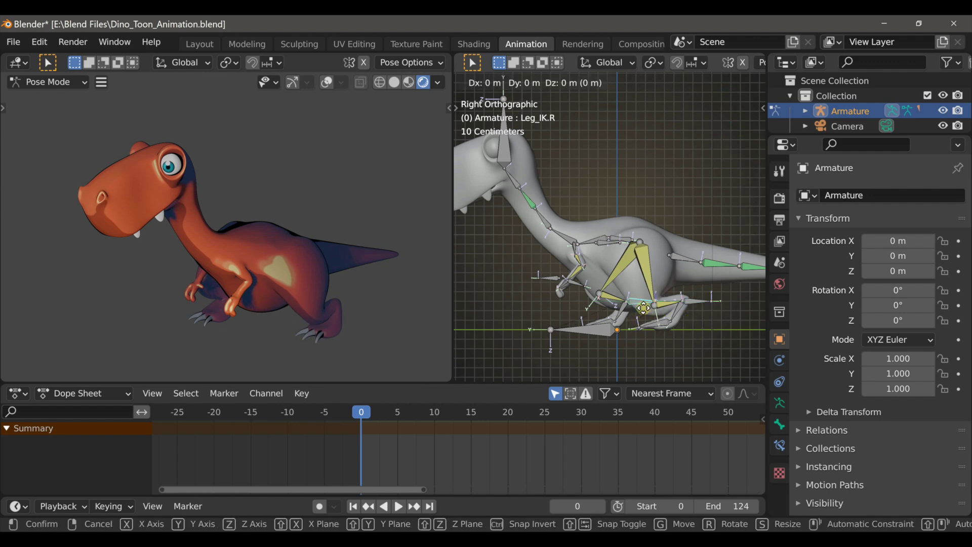
key("y")
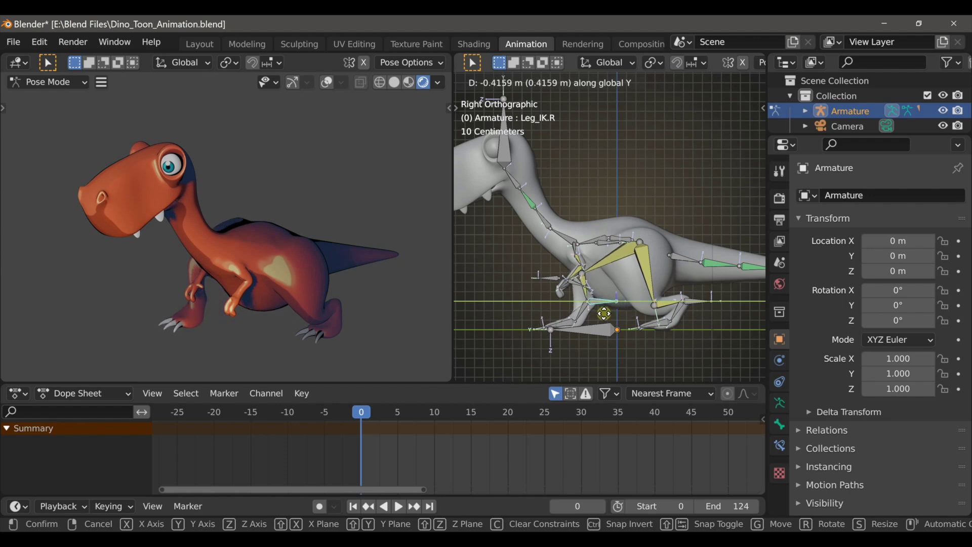
left_click(605, 315)
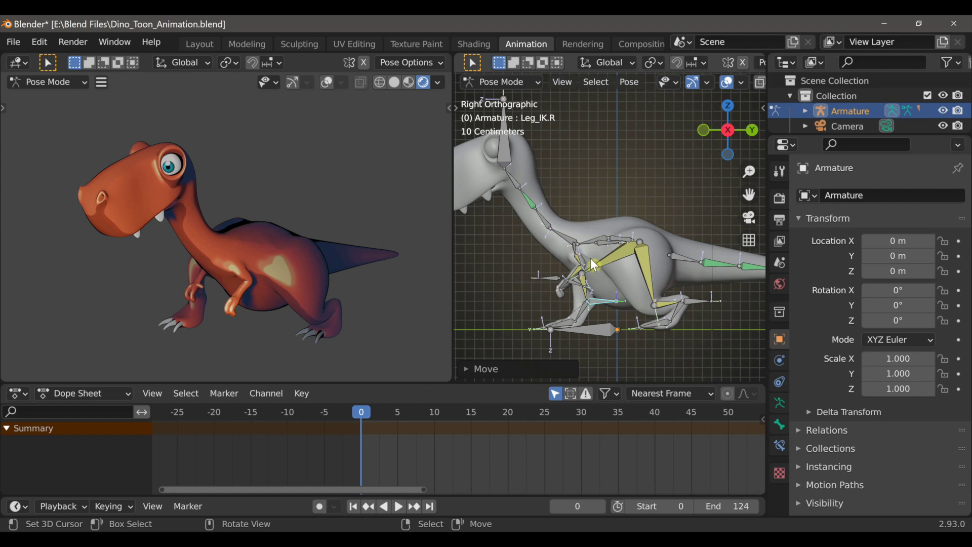
scroll(591, 260, "down", 2)
Key Location & Rotation for all armature bones at frame 0
middle_click_drag(615, 266, 611, 265, "shift")
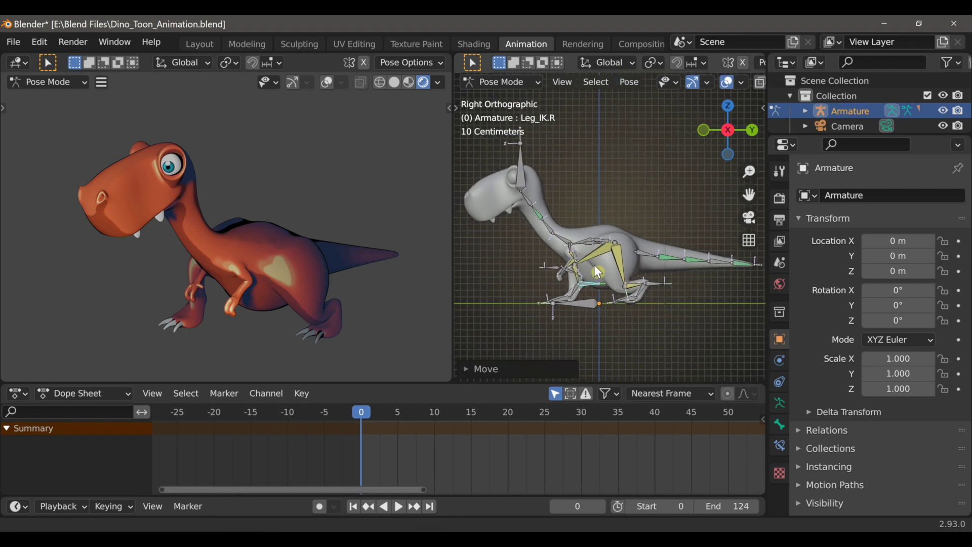
key("a")
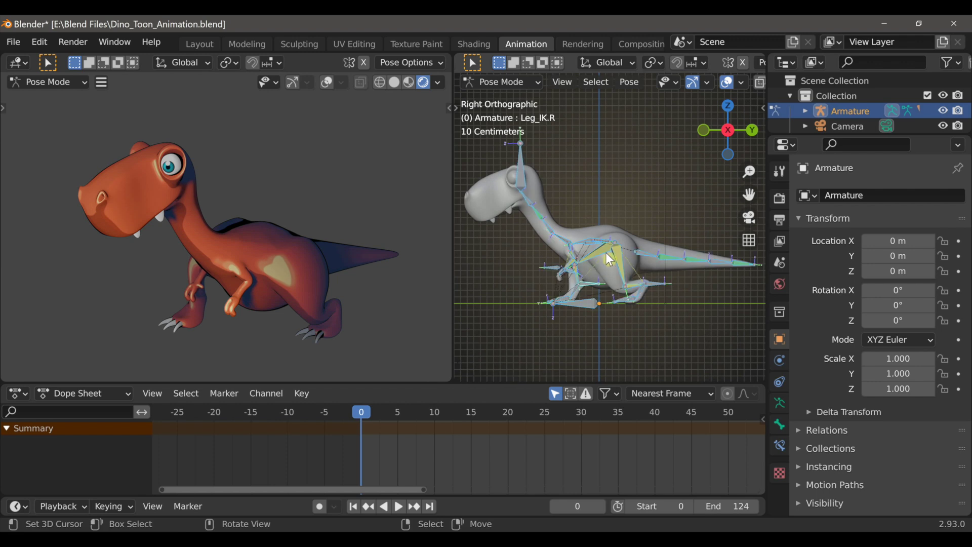
key("i")
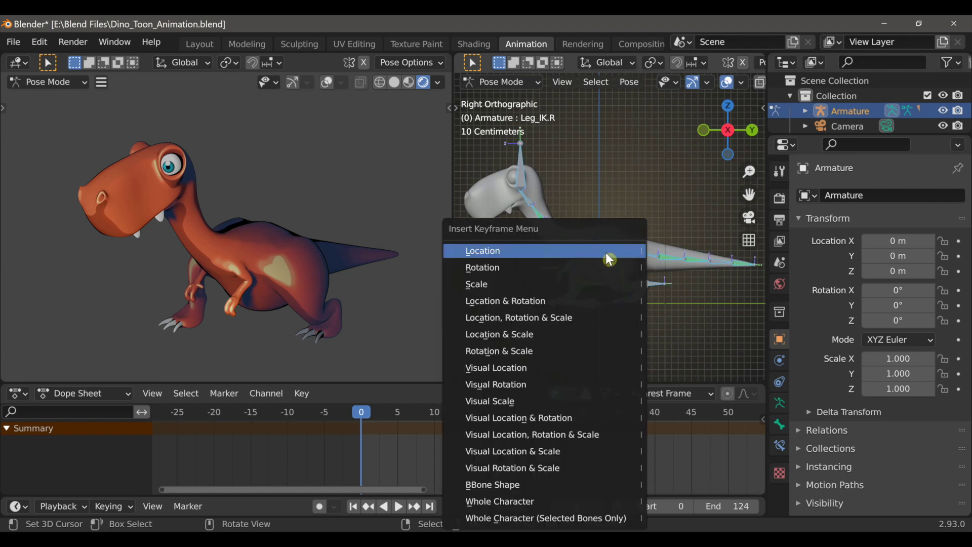
left_click(597, 301)
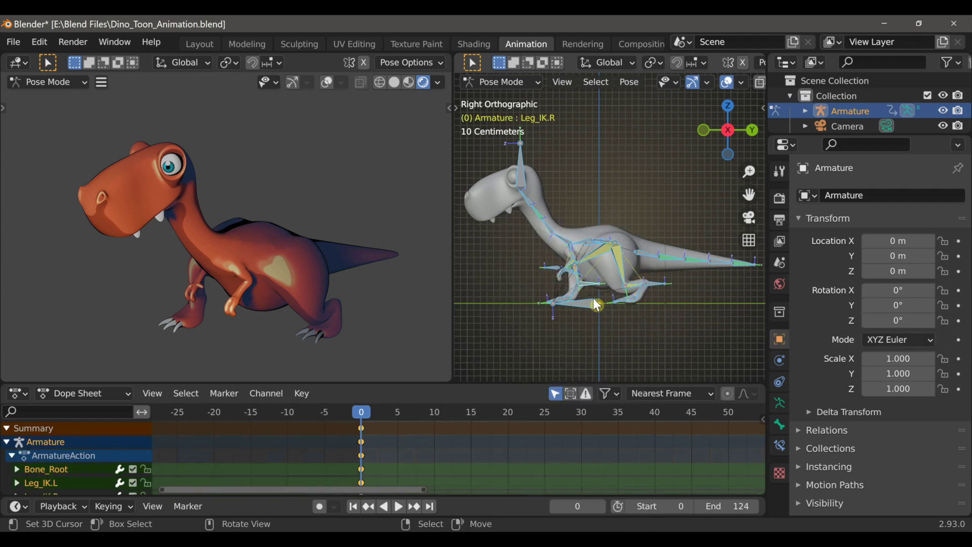
Scroll the Dope Sheet channels to the top and zoom the timeline to frames -10 to 45
scroll(81, 468, "down", 5)
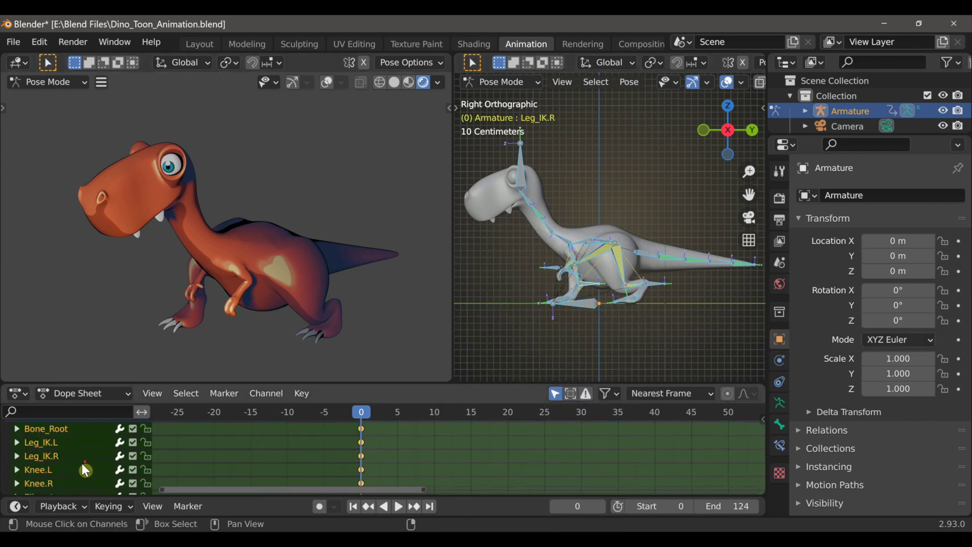
scroll(83, 467, "down", 2)
scroll(82, 467, "up", 8)
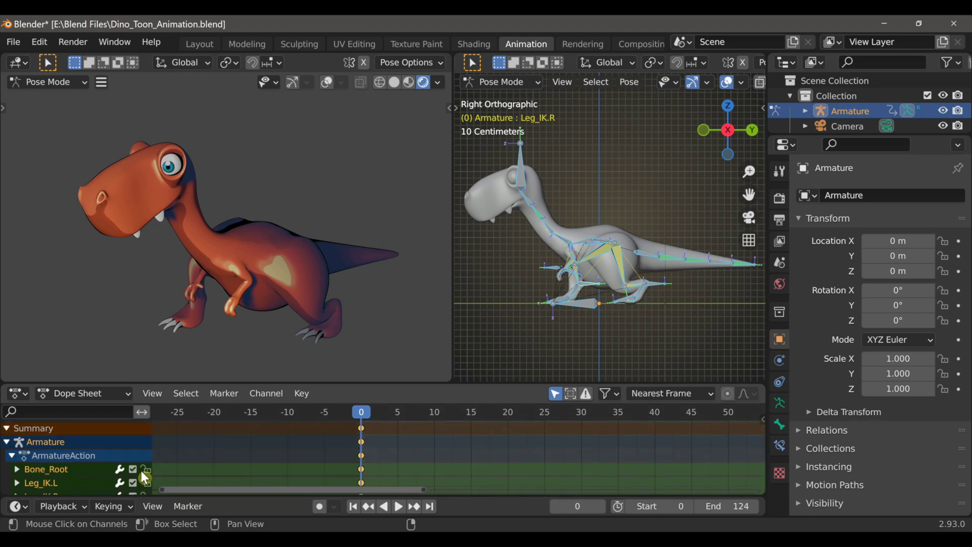
middle_click_drag(425, 460, 430, 450, "ctrl")
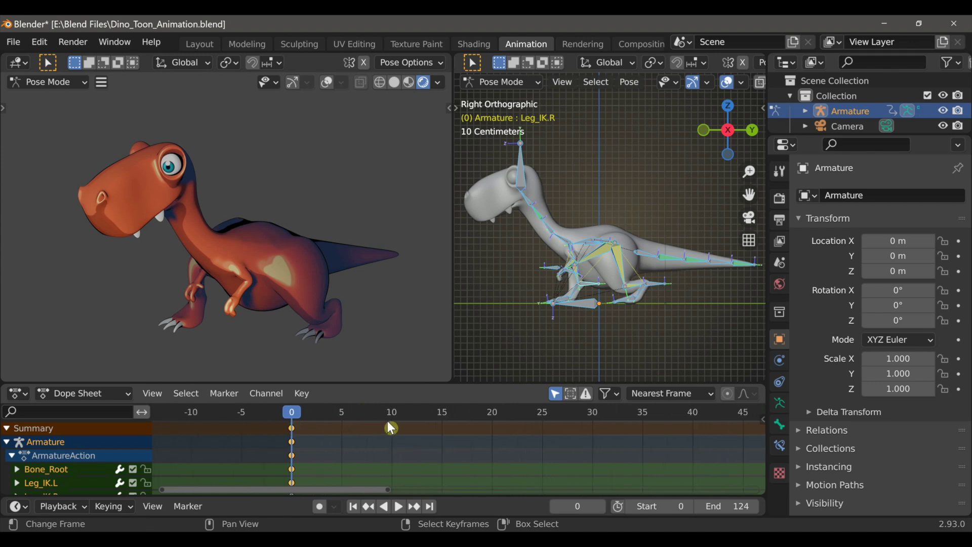
Copy the frame-0 pose keyframes and paste them at frame 20
left_click(305, 398)
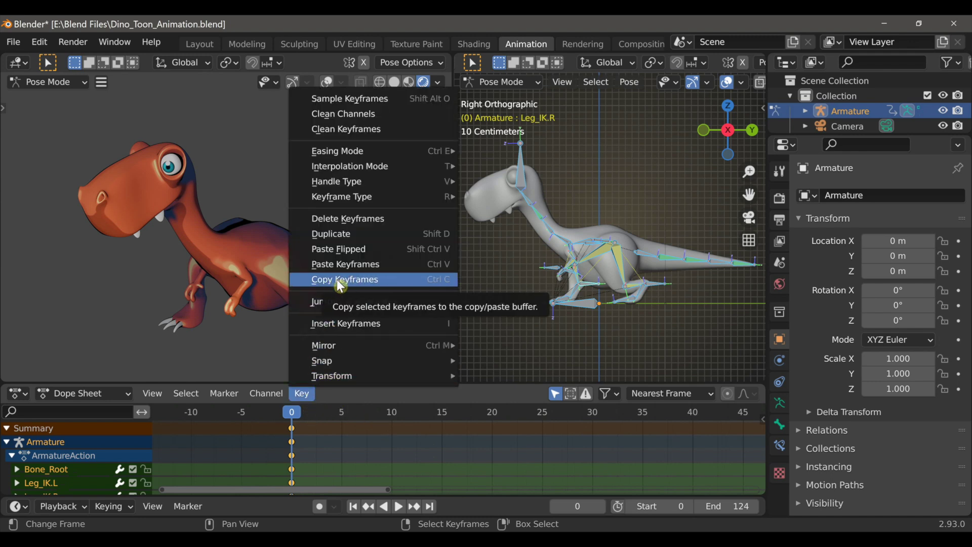
left_click(368, 280)
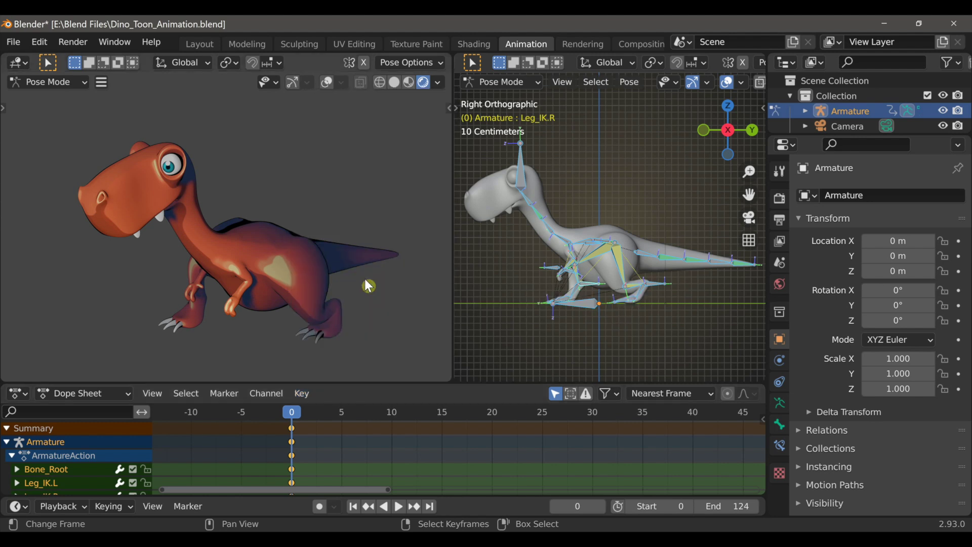
left_click(493, 428)
left_click(303, 394)
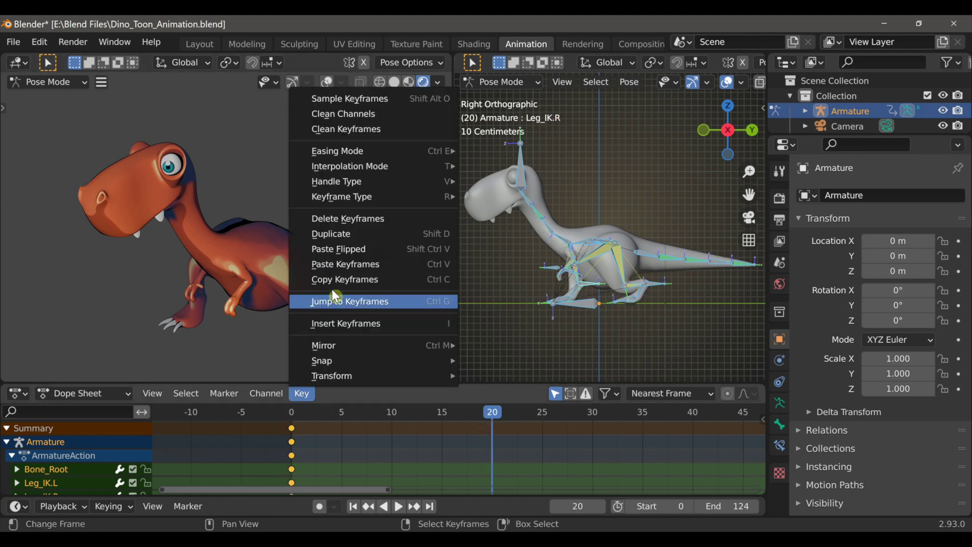
left_click(364, 264)
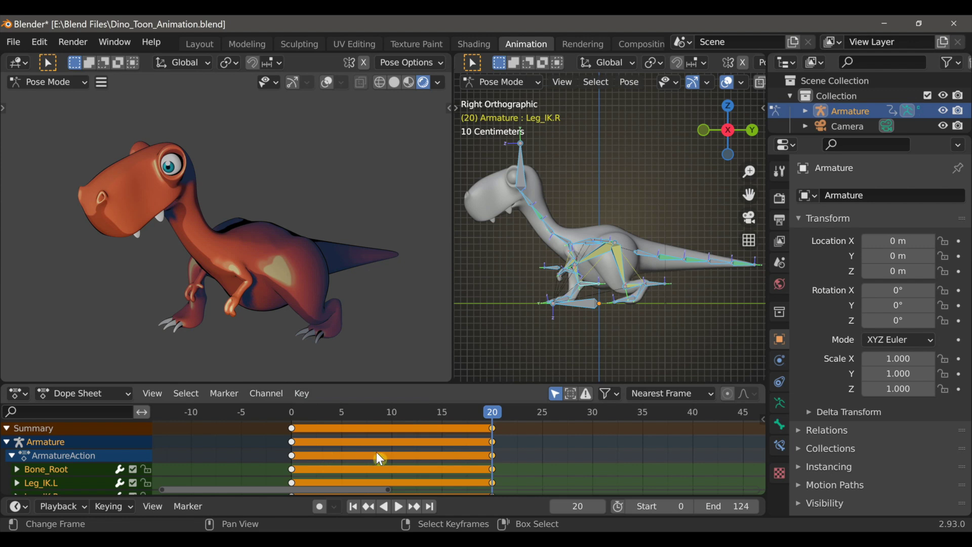
Paste the copied pose flipped at frame 10, then play the cycle from the start
left_click(391, 421)
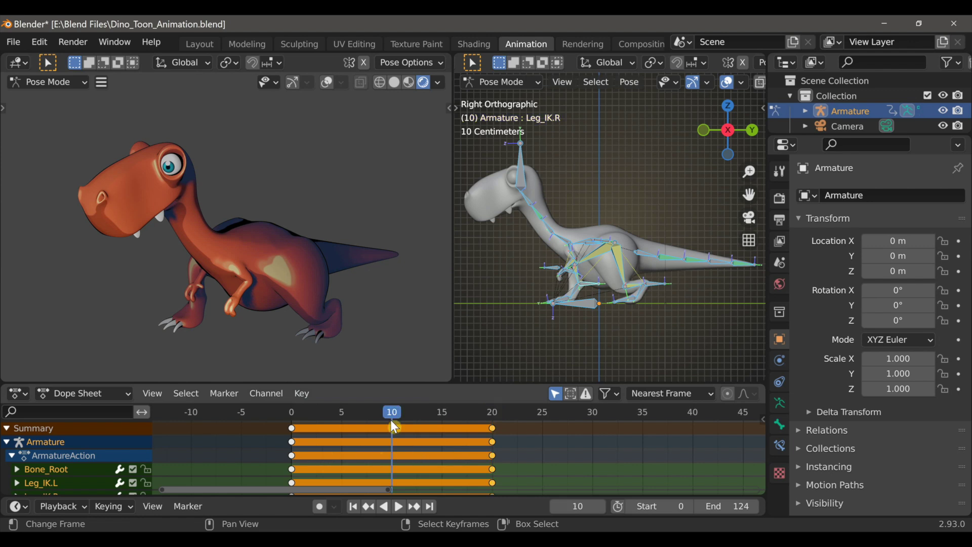
left_click(304, 393)
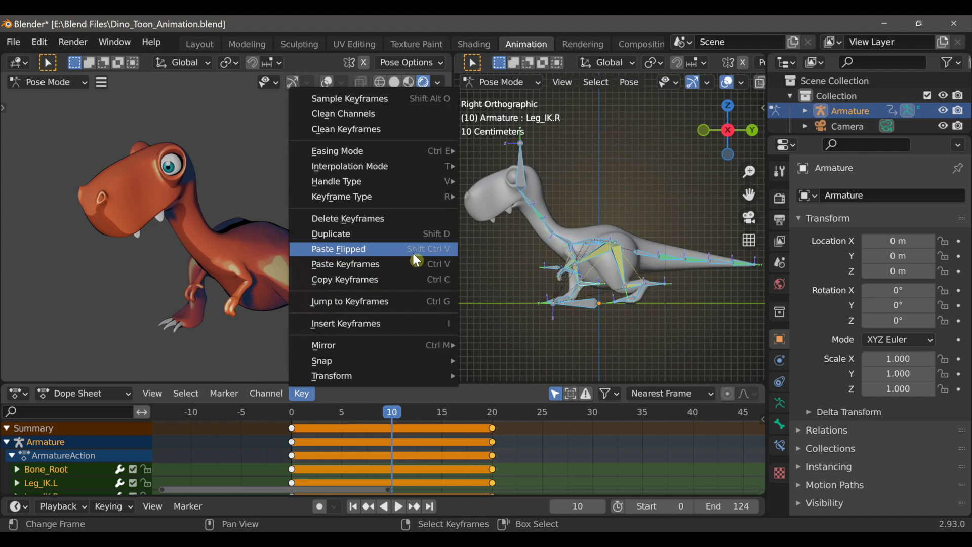
left_click(376, 249)
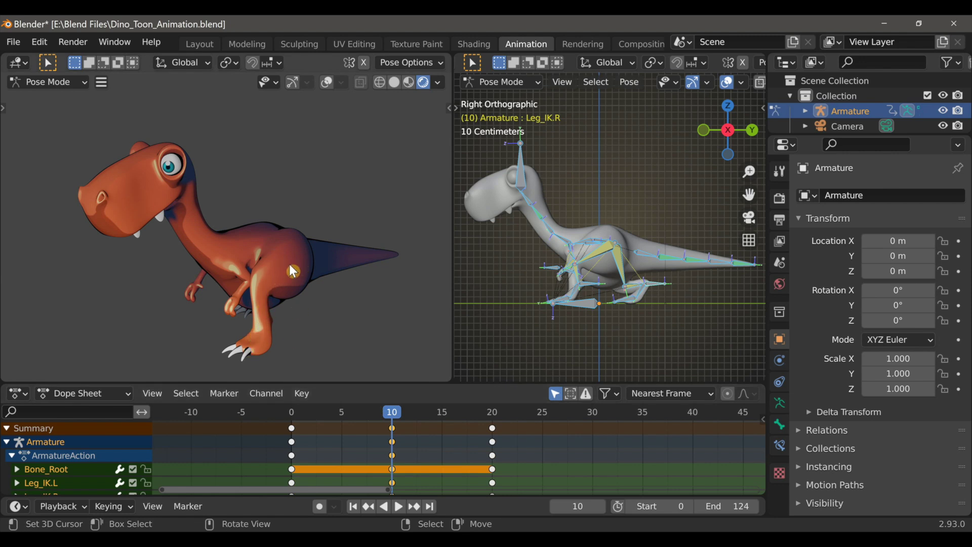
left_click(302, 433)
key("space")
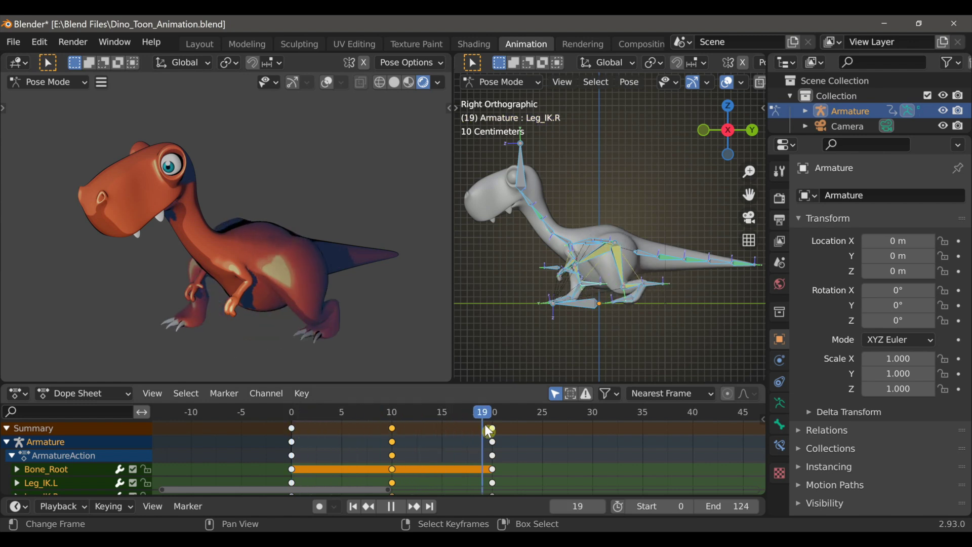
Set the scene end frame to 20, preview the loop, then lower it to 19
mouse_move(488, 422)
left_mouse_down()
mouse_move(293, 431)
mouse_move(494, 431)
left_mouse_up()
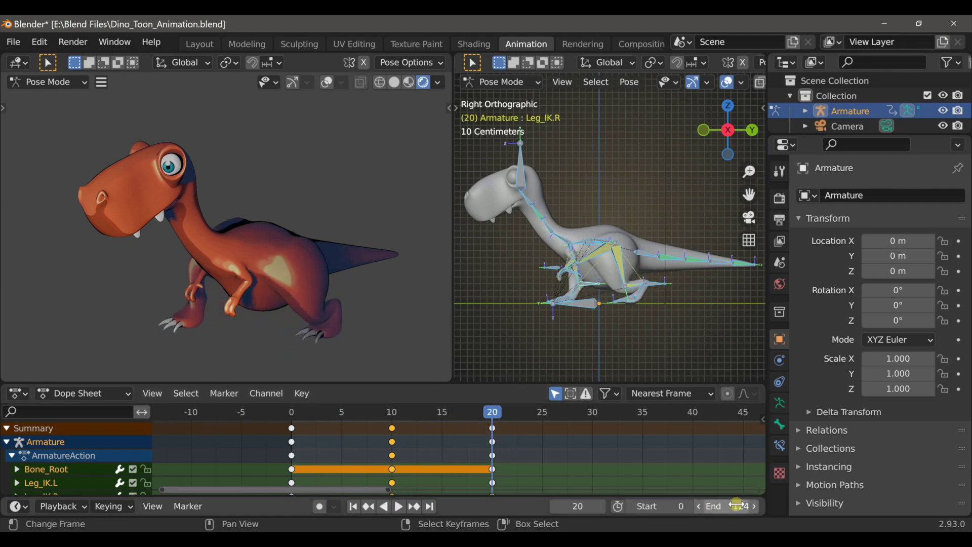
left_click_drag(729, 506, 694, 507)
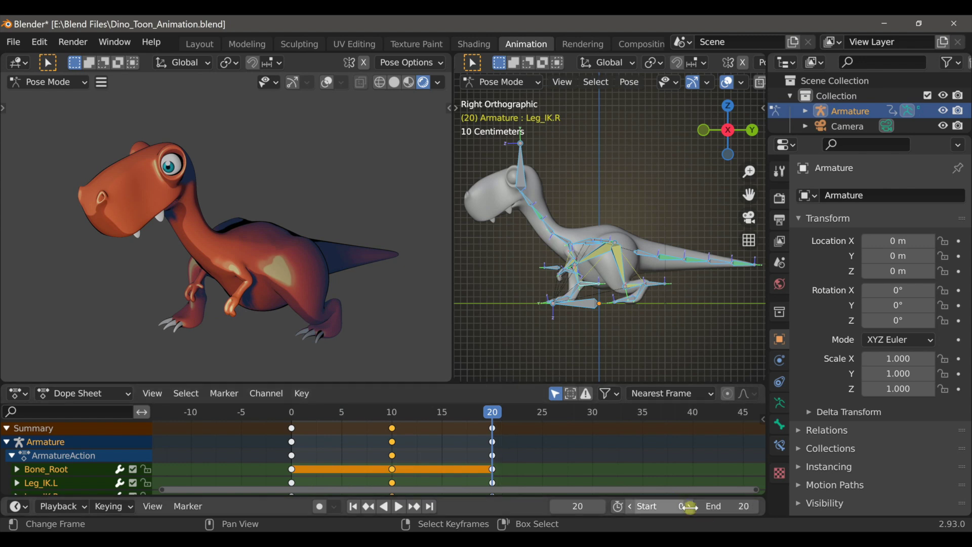
left_click(403, 508)
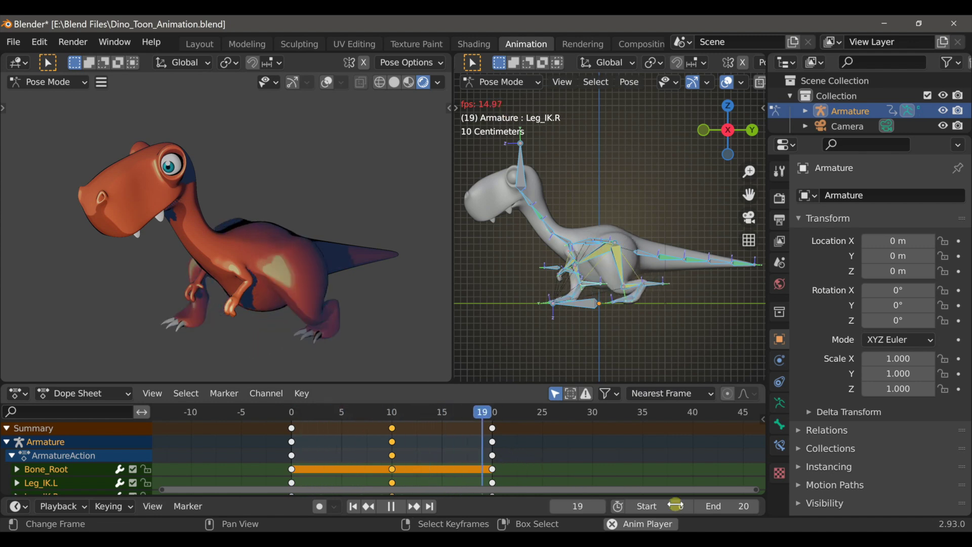
left_click(700, 507)
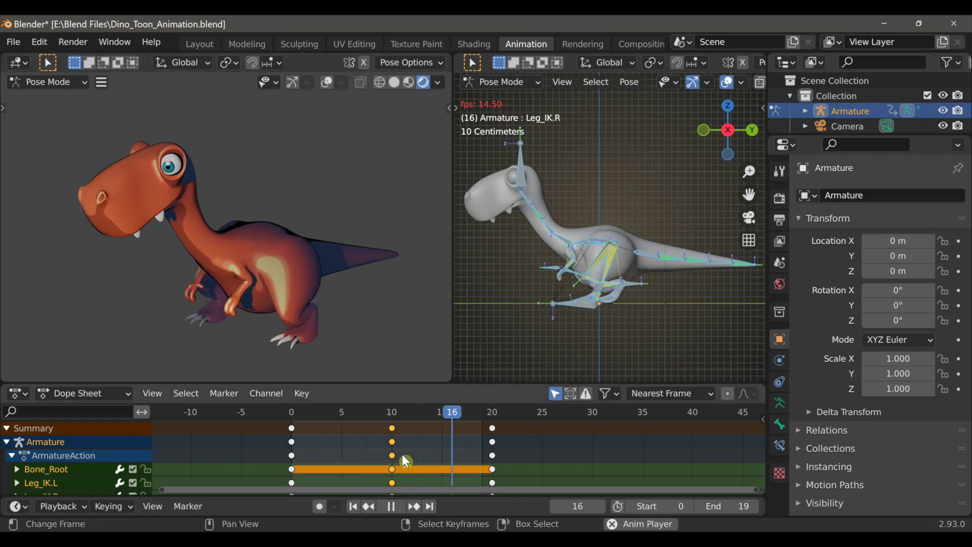
Stop playback, check the mirrored pose at frame 10, then move to frame 5
left_click(394, 506)
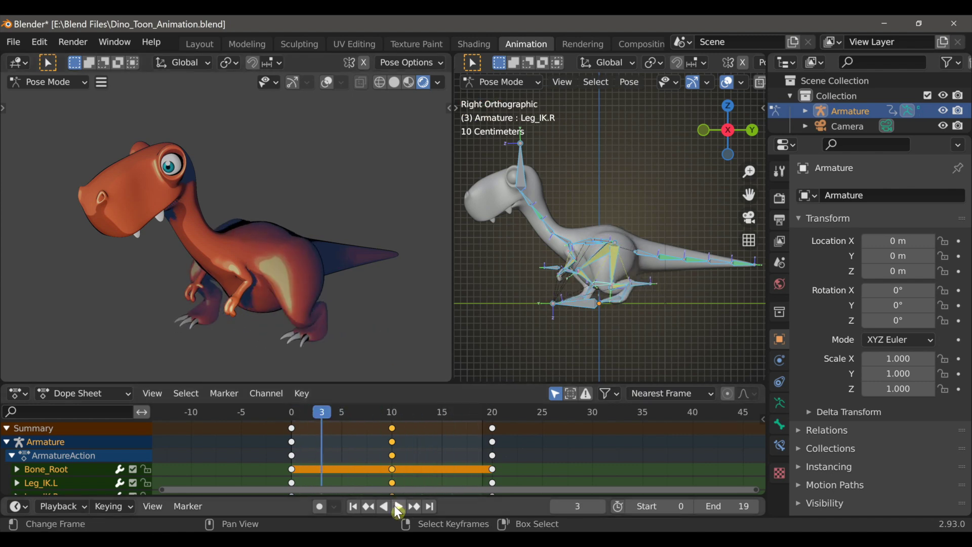
left_click_drag(317, 414, 294, 420)
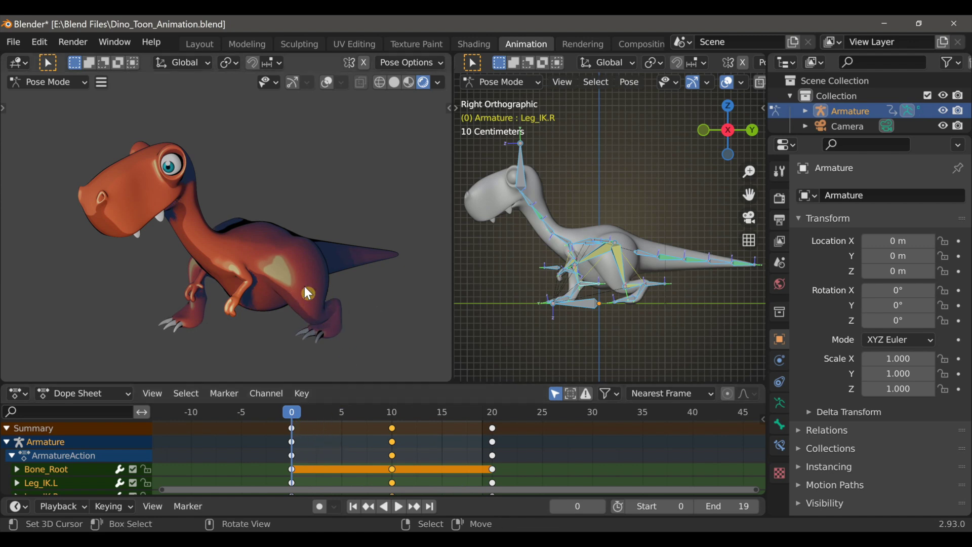
left_click_drag(296, 414, 392, 413)
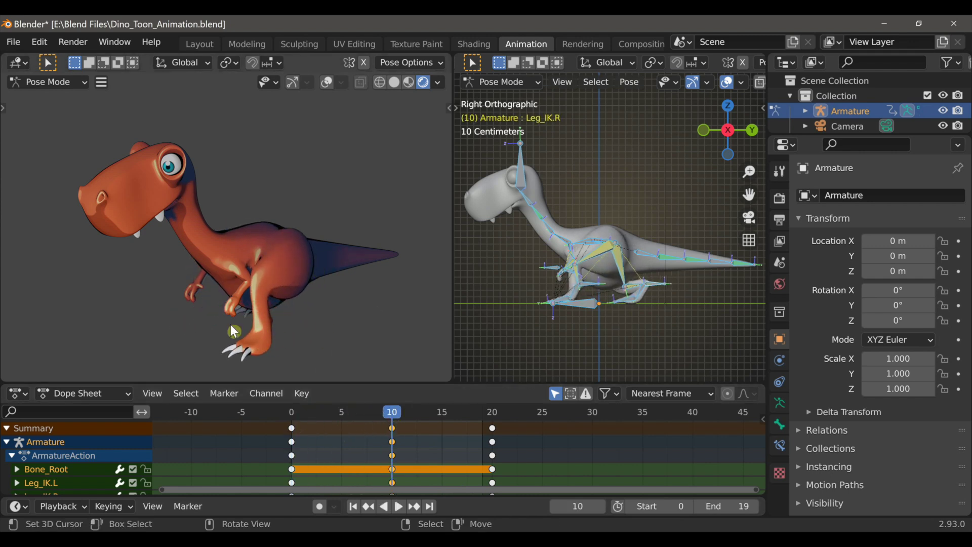
left_click_drag(393, 419, 345, 421)
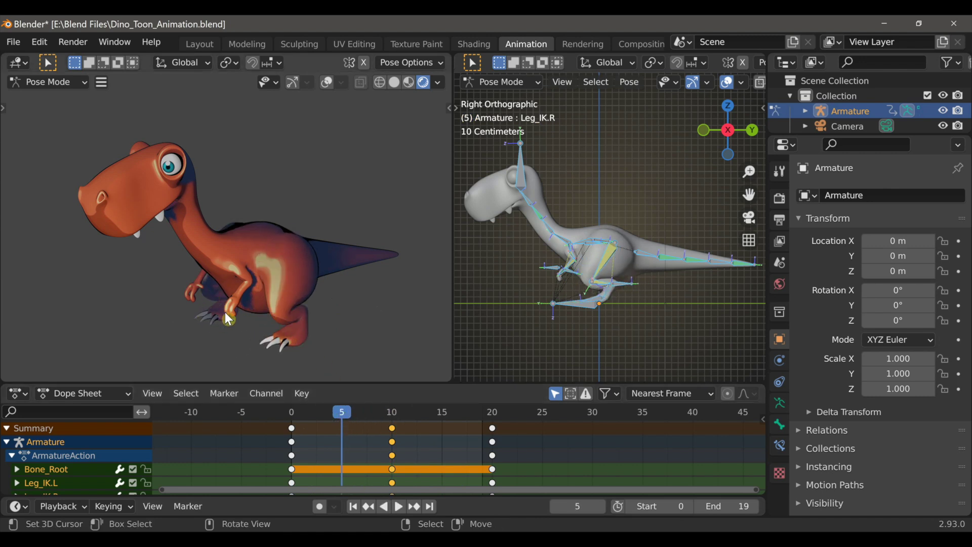
scroll(594, 244, "up", 4)
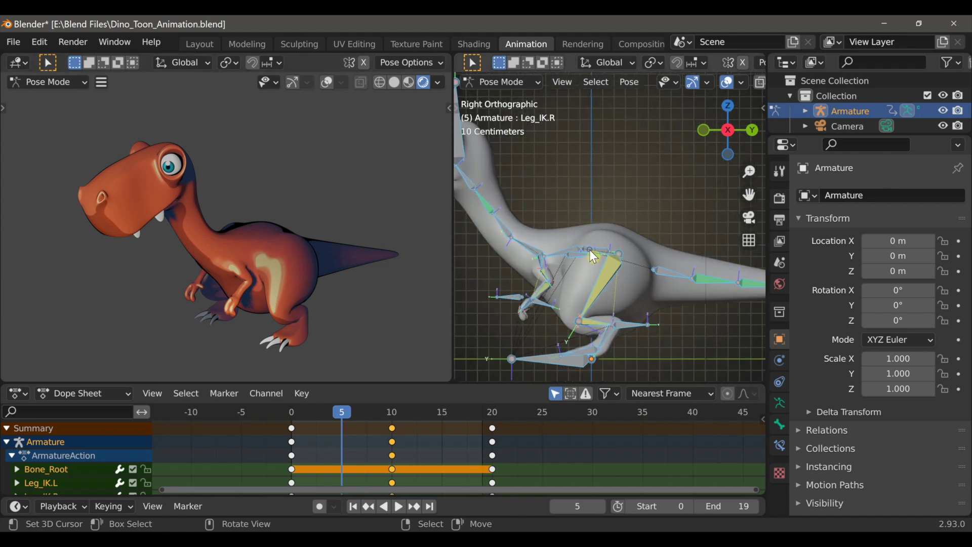
Raise the Hips_Kneel bone at frame 5
left_click(592, 251)
key("g")
key("Escape")
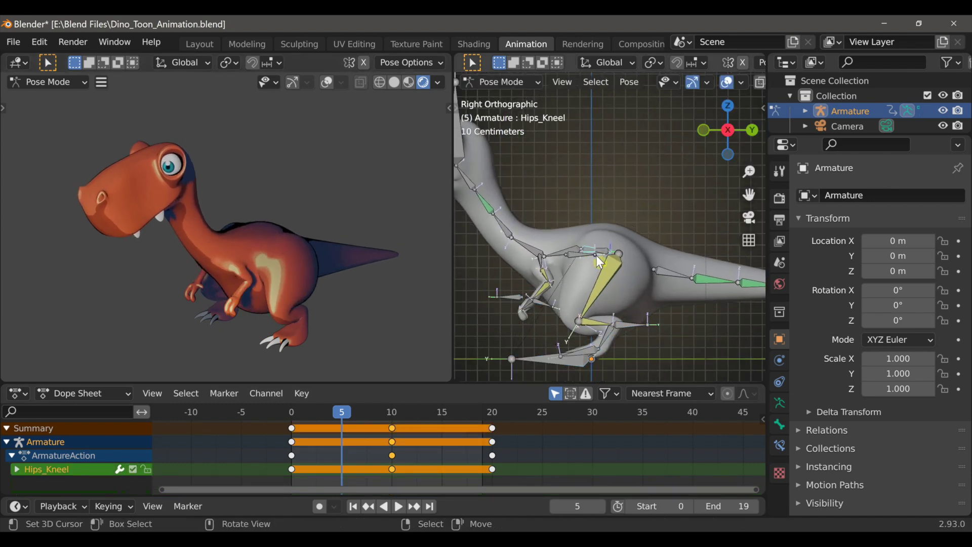
key("g")
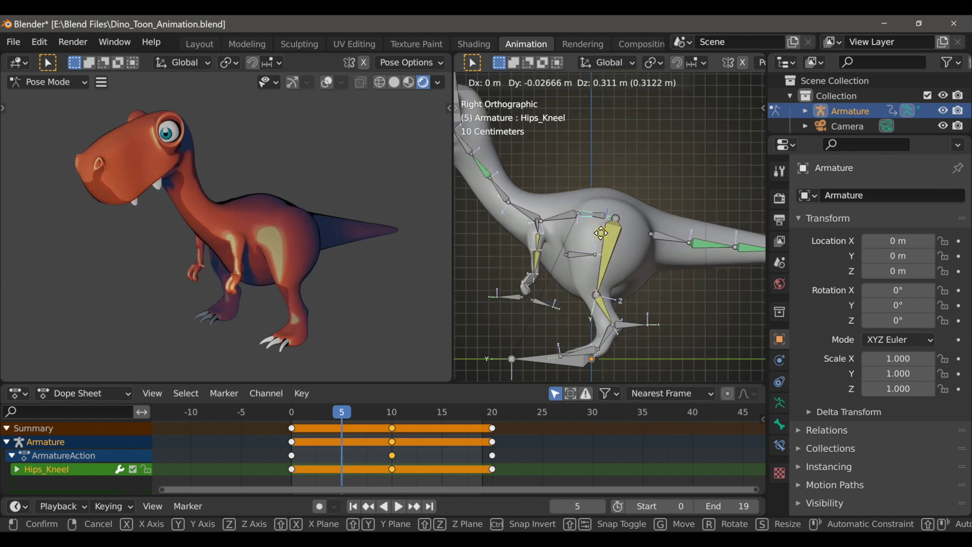
left_click(601, 233)
Lift both arm controls Arm_IK.L and Arm_IK.R and key the moved bones' location at frame 5
middle_click_drag(601, 234, 578, 284)
left_click(578, 287, "shift")
left_click(567, 273, "shift")
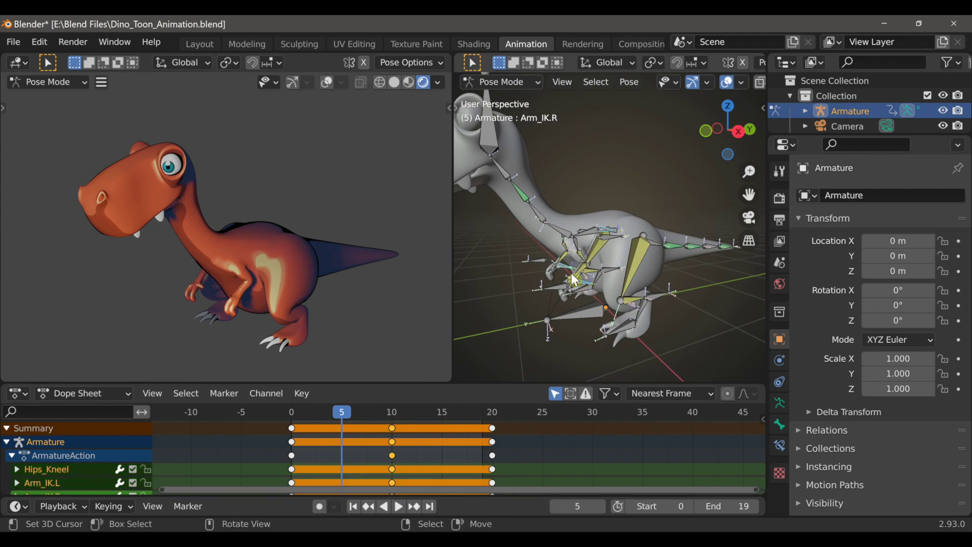
key("KP_3")
key("g")
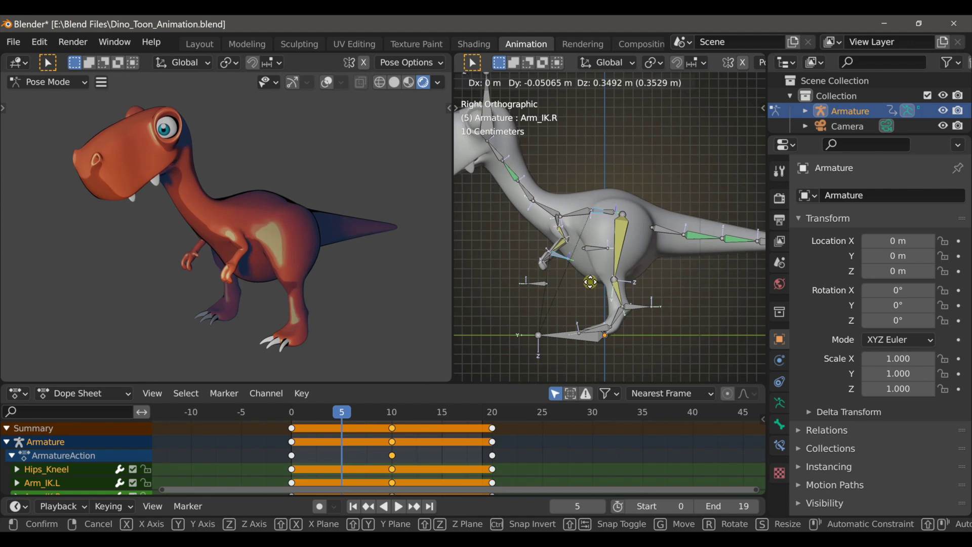
left_click(591, 281)
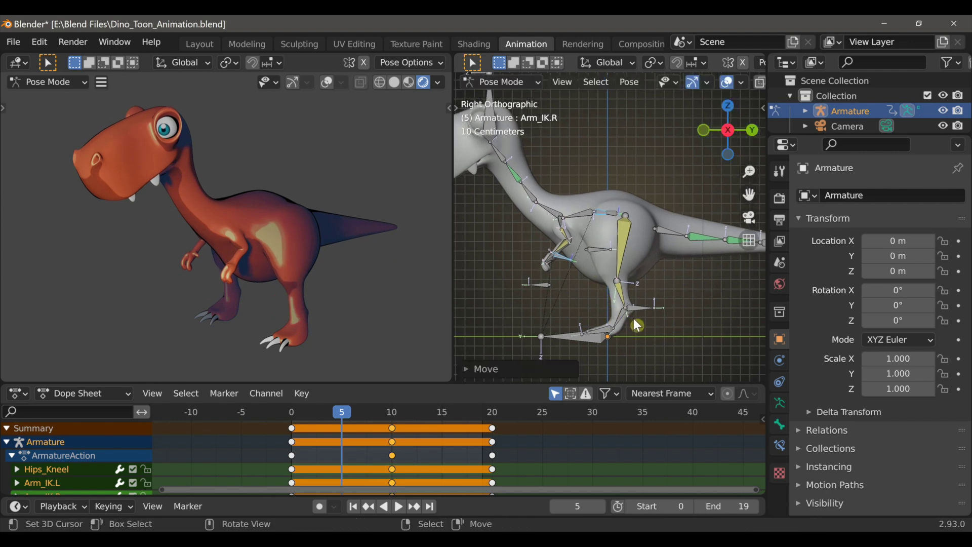
key("i")
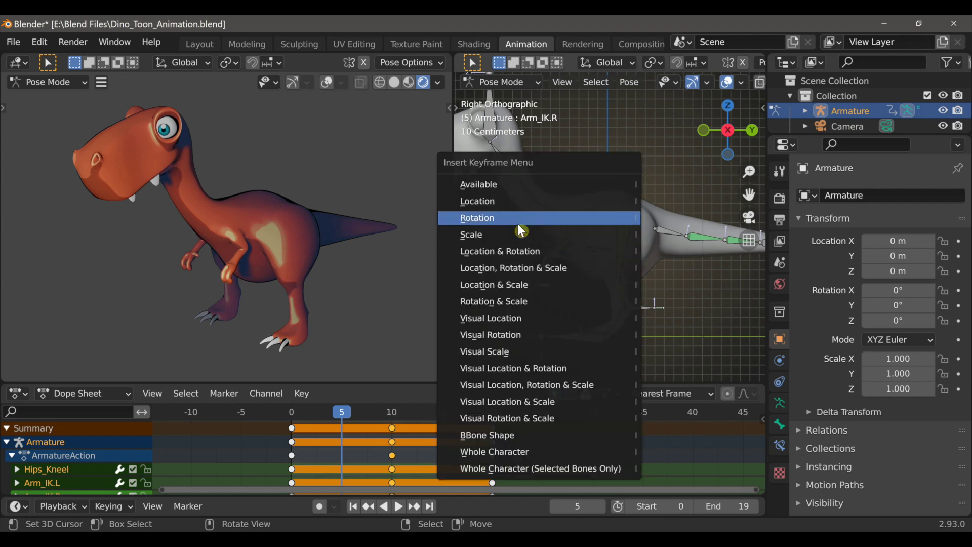
left_click(521, 203)
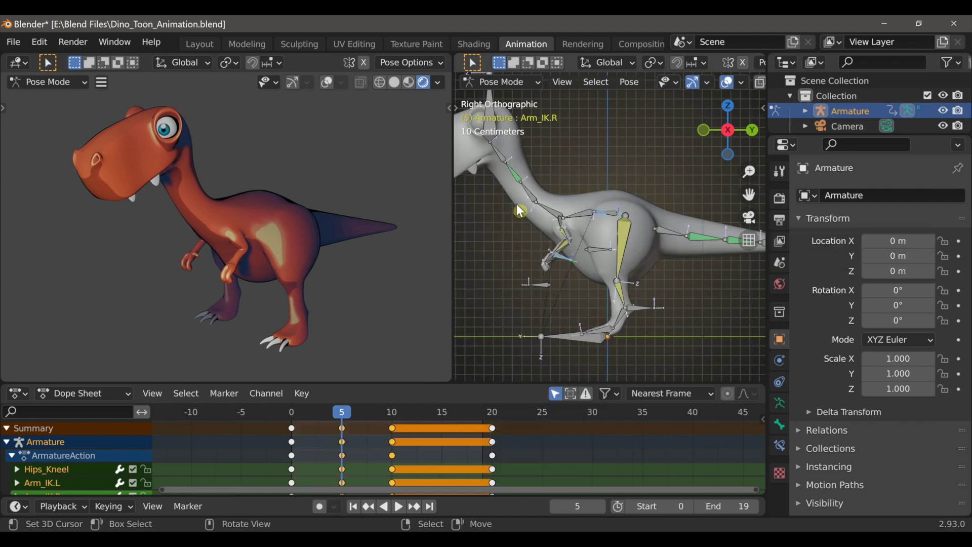
left_click(637, 315)
Lift the left leg control and key its location at frame 5
key("g")
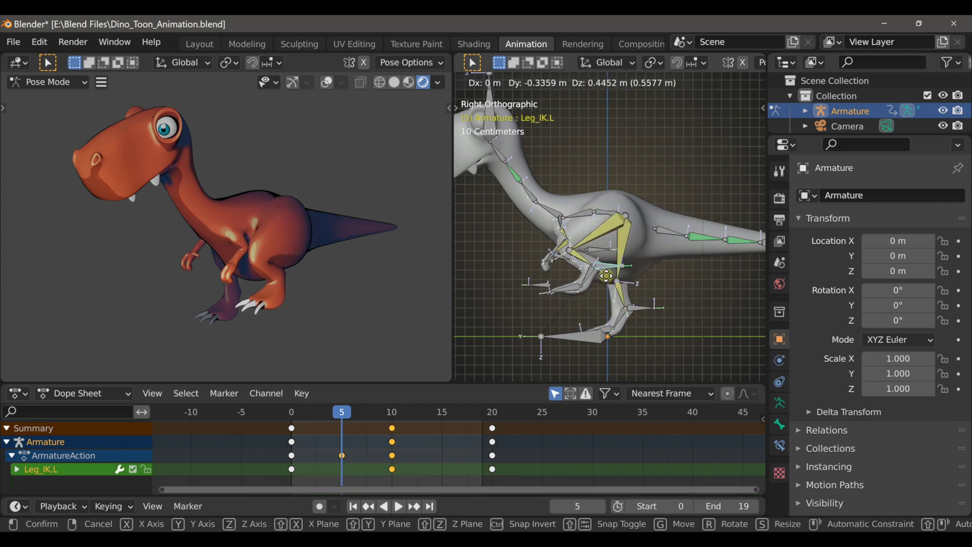
left_click(608, 273)
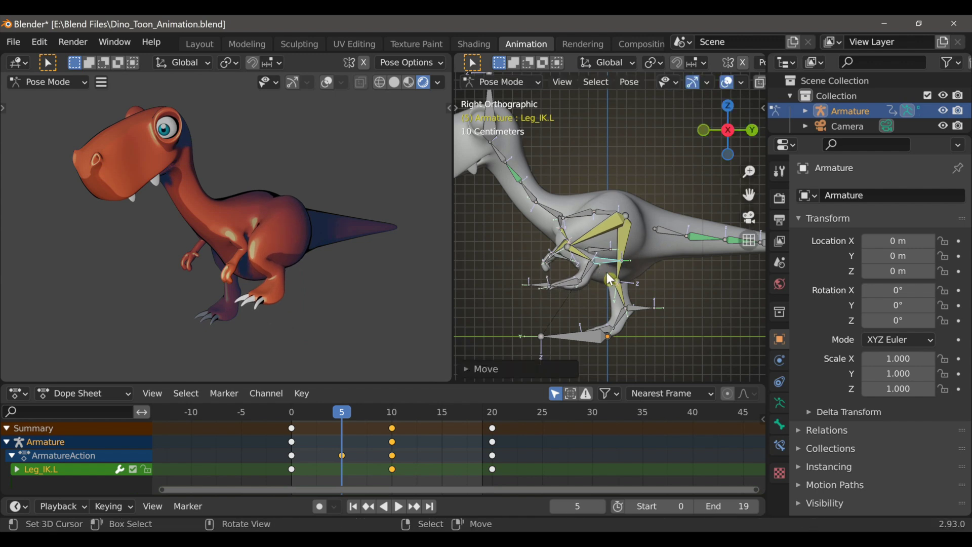
key("i")
left_click(561, 253)
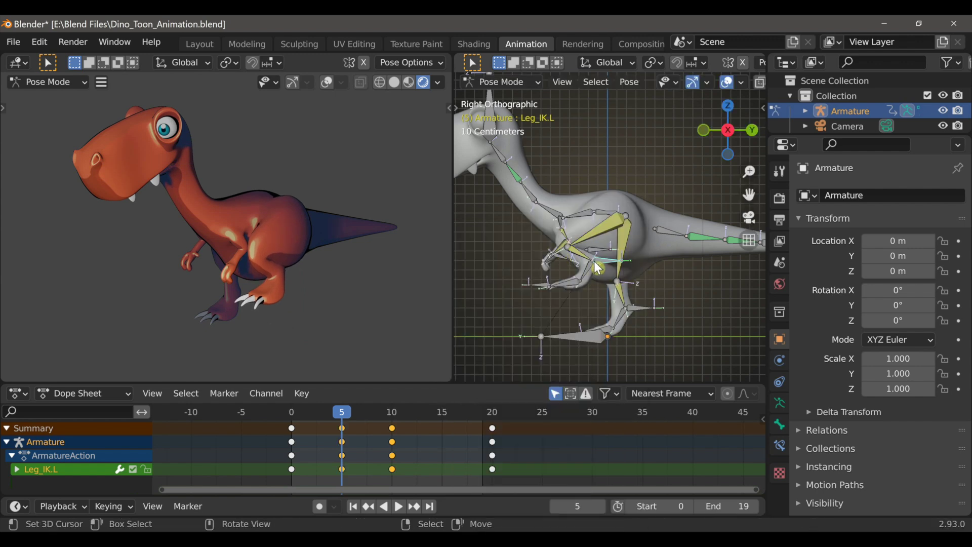
Curl Toes.L to about -53.63° and key its rotation at frame 5
left_click(578, 288)
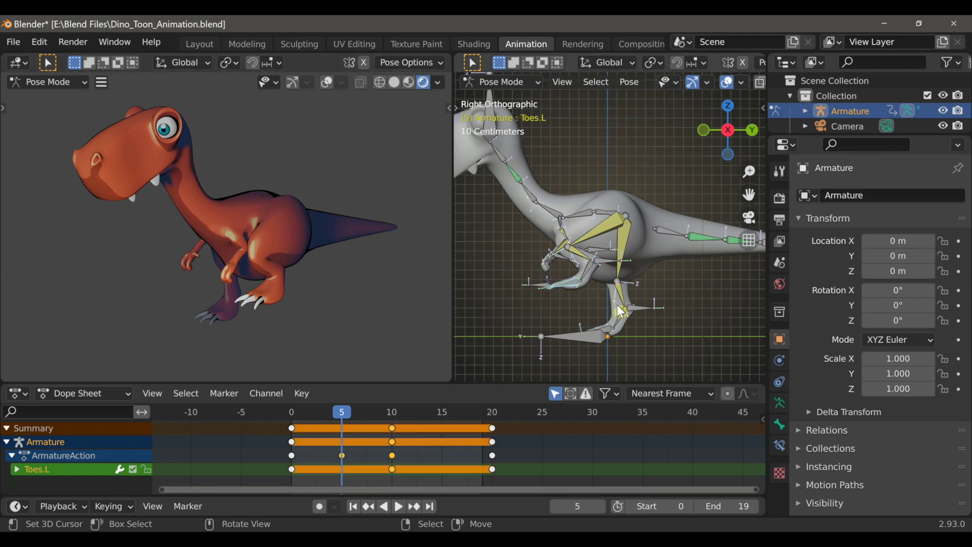
key("r")
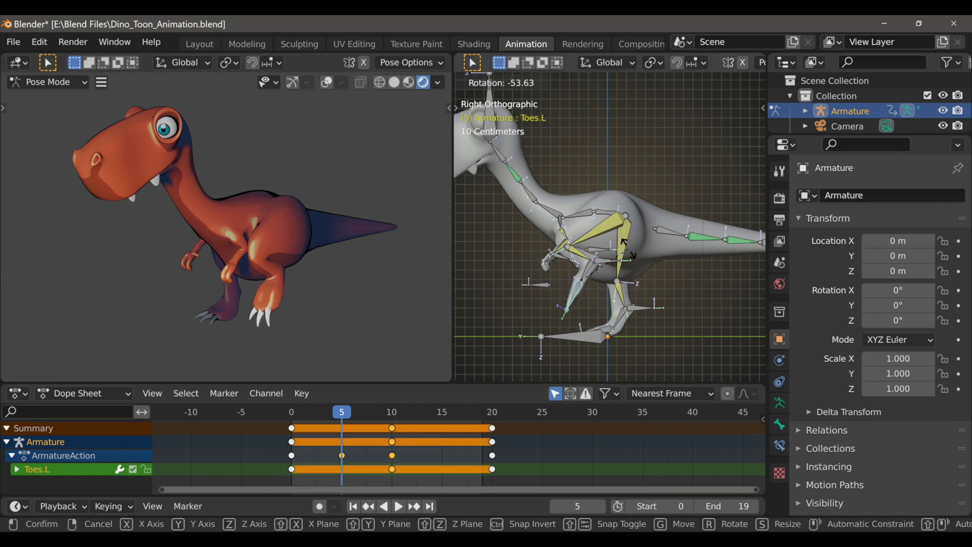
left_click(630, 253)
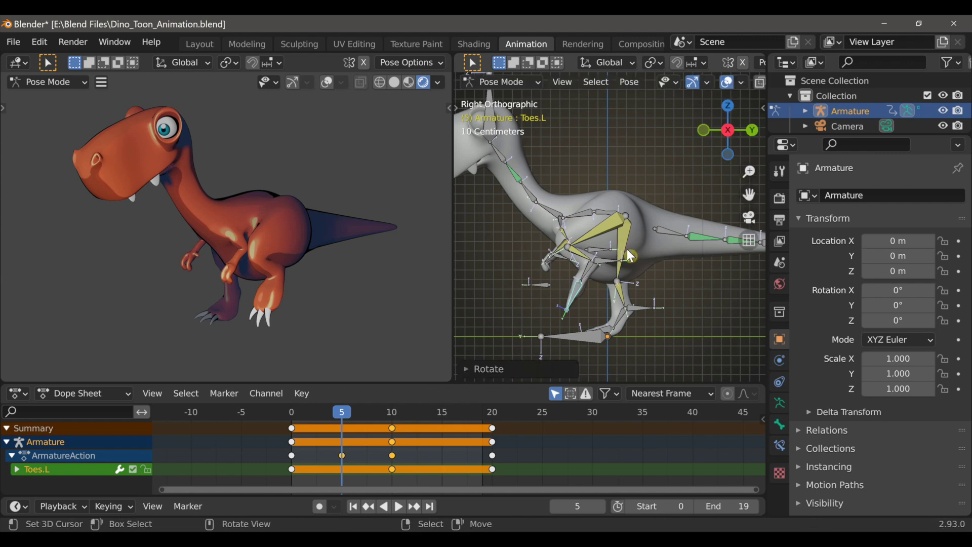
key("i")
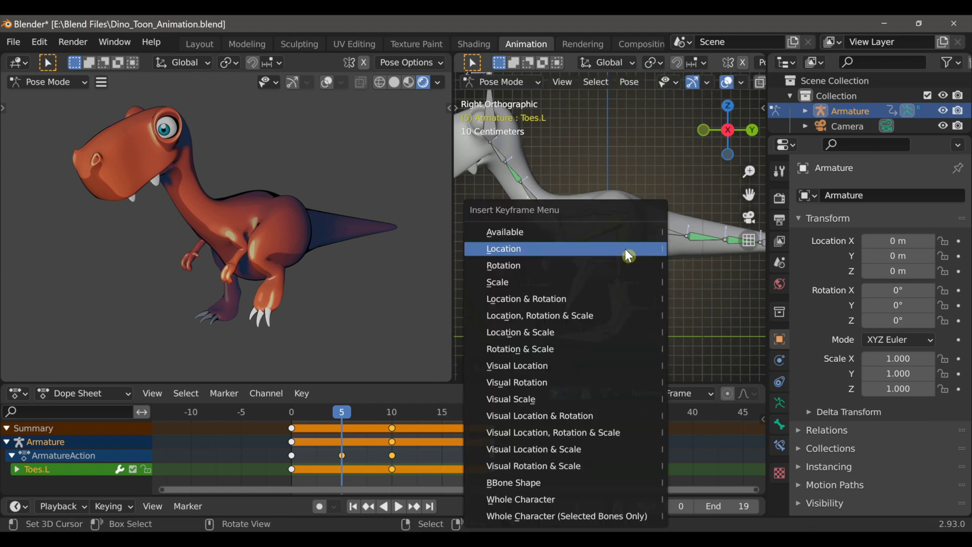
left_click(508, 268)
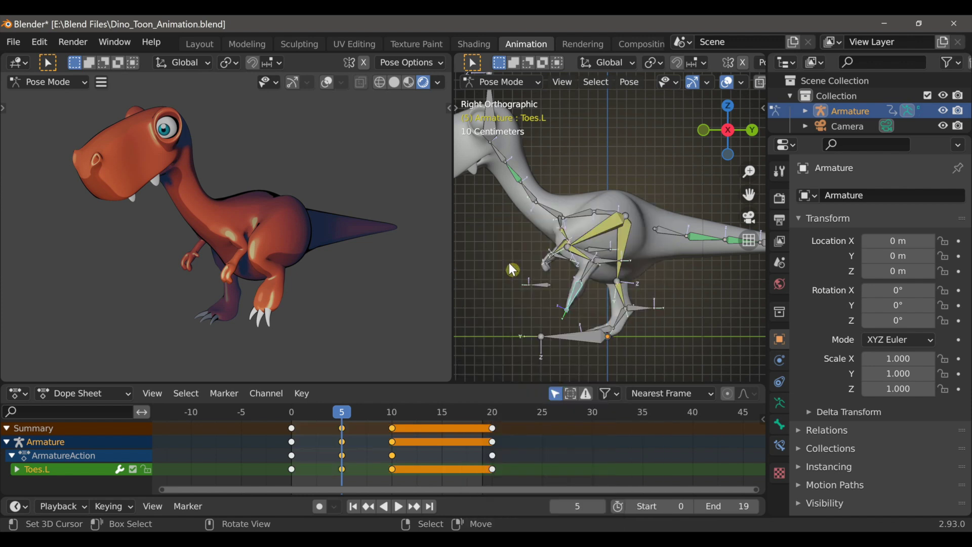
Raise Hips_Kneel, Arm_IK.L and Arm_IK.R together and key their location at frame 15
left_click_drag(290, 427, 442, 417)
middle_click_drag(599, 248, 578, 291)
left_click(572, 289)
left_click(609, 246)
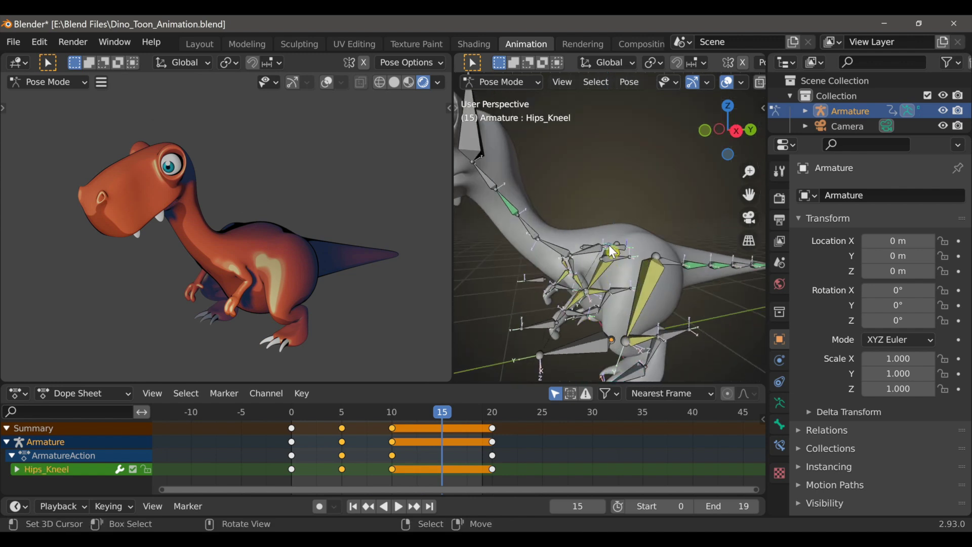
key("KP_3")
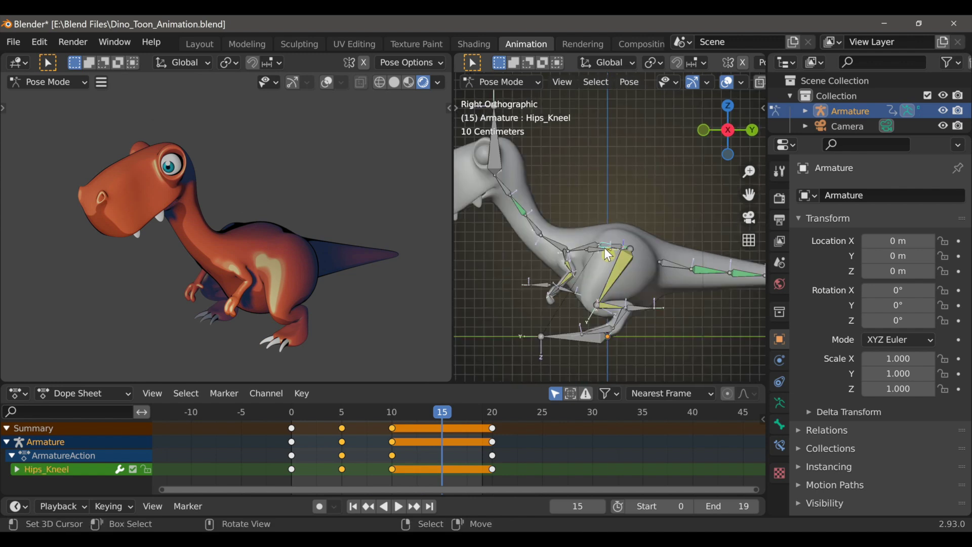
middle_click_drag(604, 248, 615, 295)
left_click(568, 321, "shift")
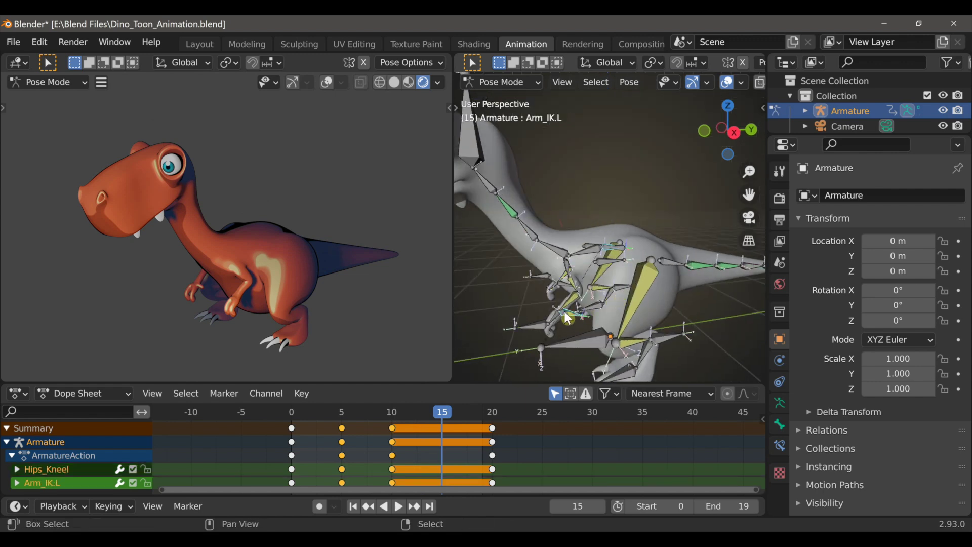
left_click(566, 293, "shift")
key("KP_3")
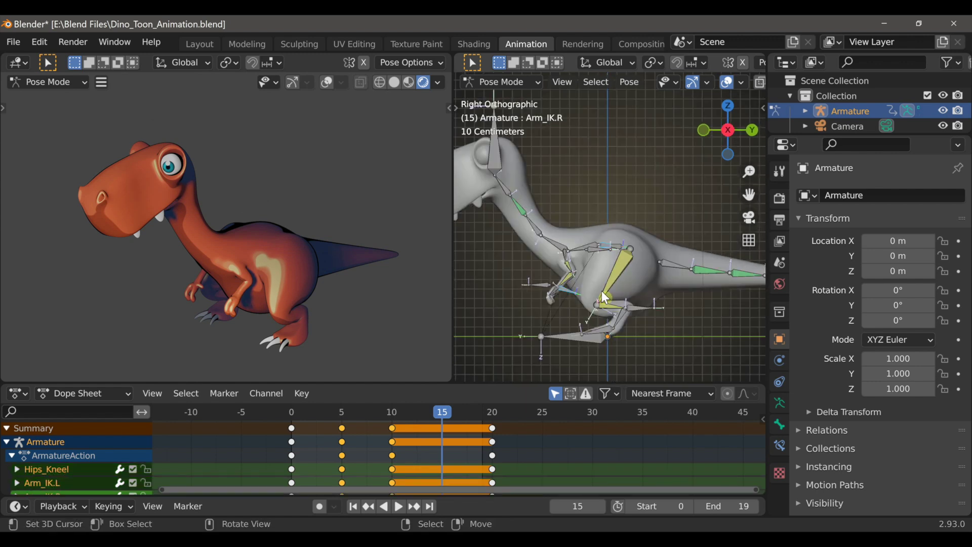
key("g")
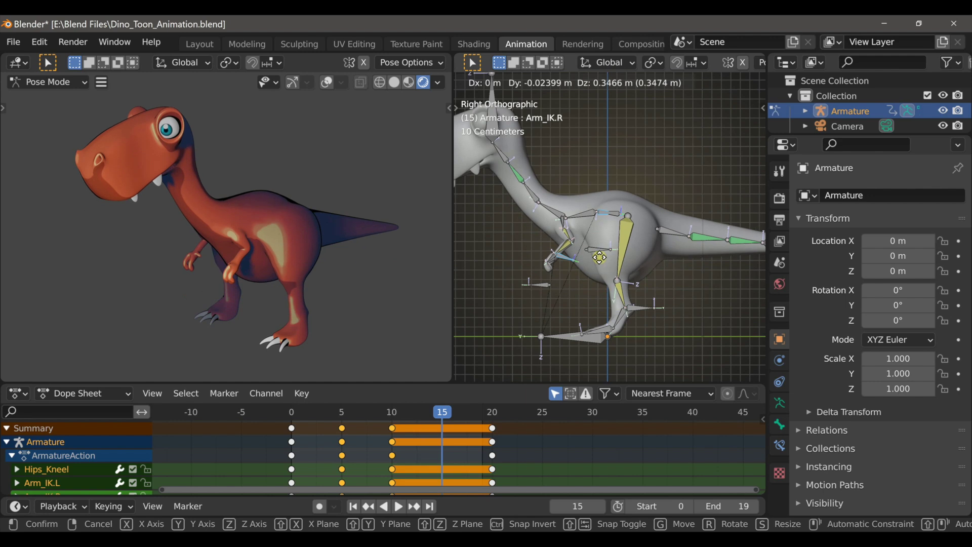
left_click(600, 257)
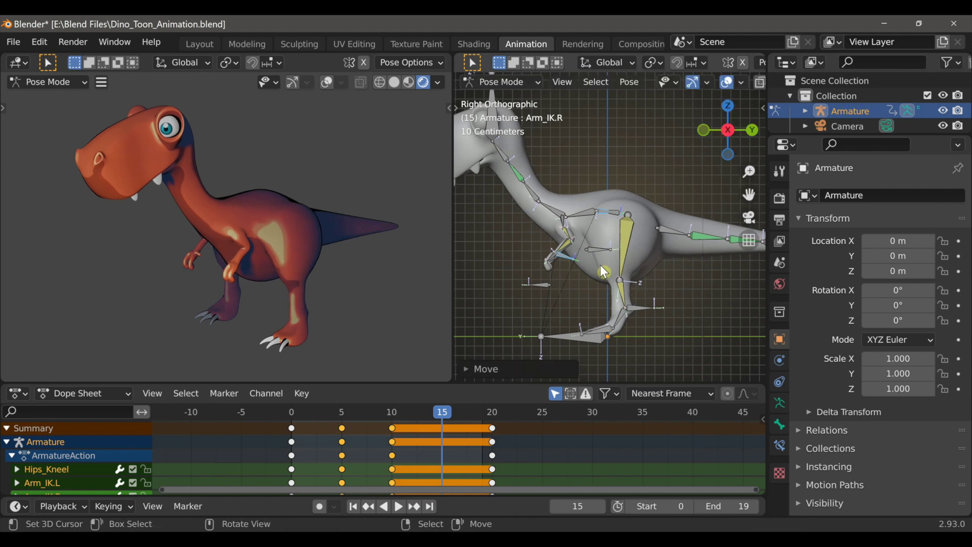
key("i")
left_click(568, 254)
Move the Leg_IK.R control and key its location at frame 15
middle_click_drag(616, 297, 664, 299)
left_click(619, 293)
key("KP_3")
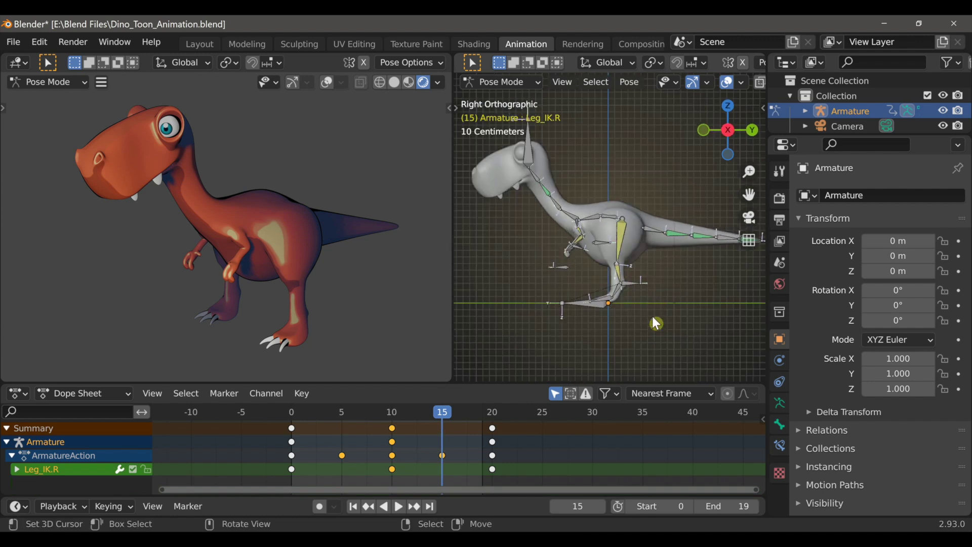
key("g")
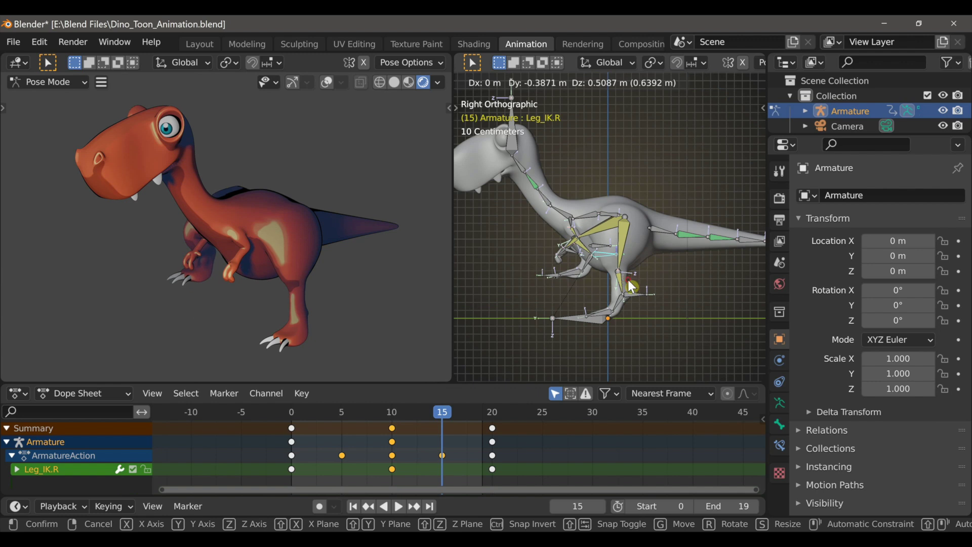
left_click(628, 282)
key("i")
left_click(570, 263)
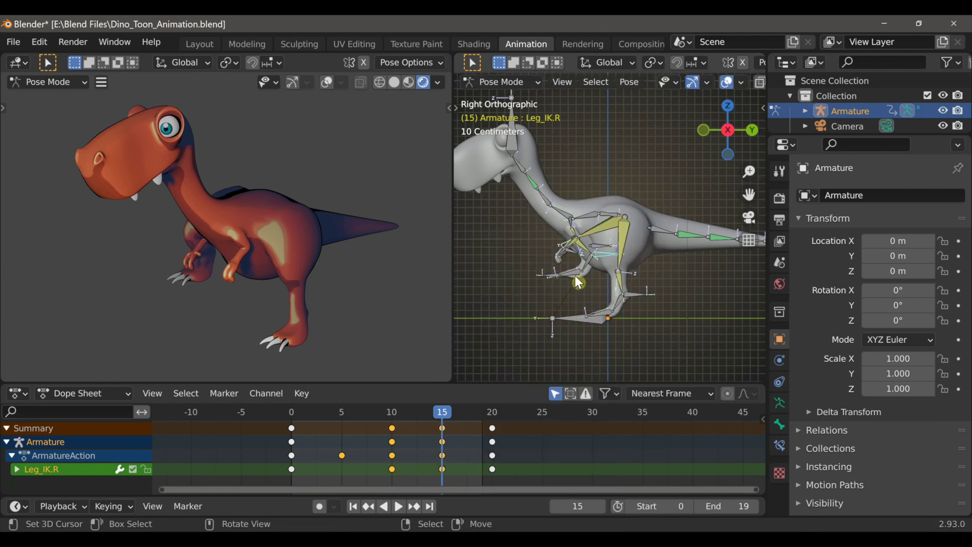
Rotate Toes.R and key its rotation at frame 15
left_click(637, 295)
key("r")
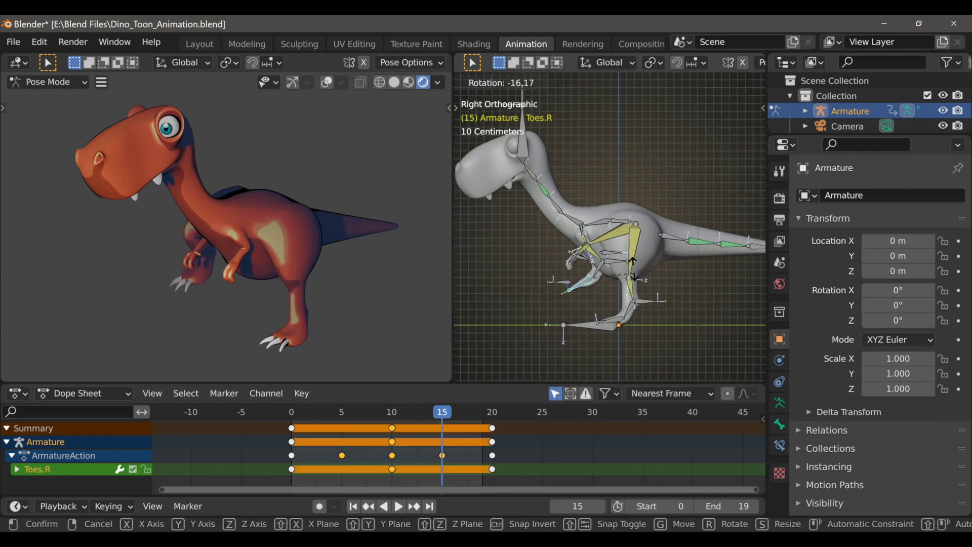
left_click(624, 252)
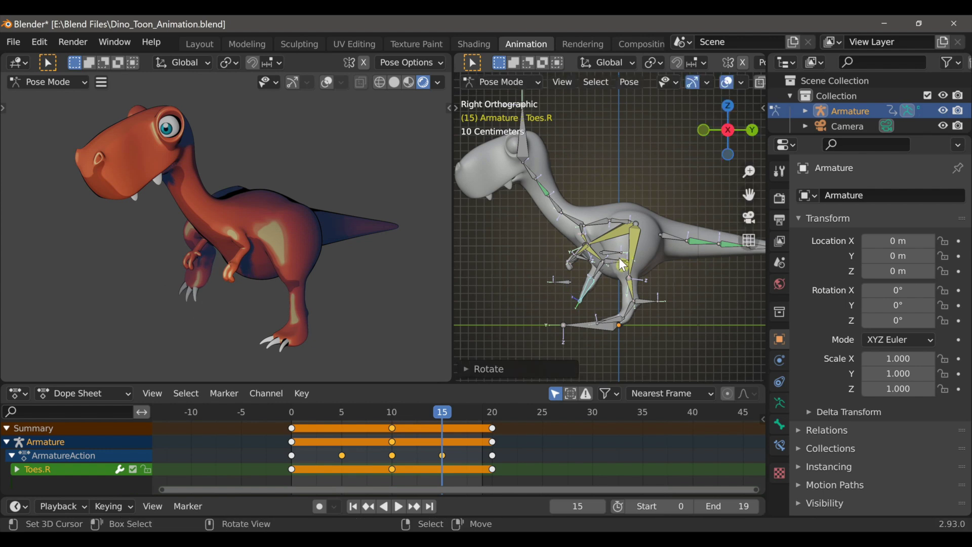
key("i")
left_click(536, 270)
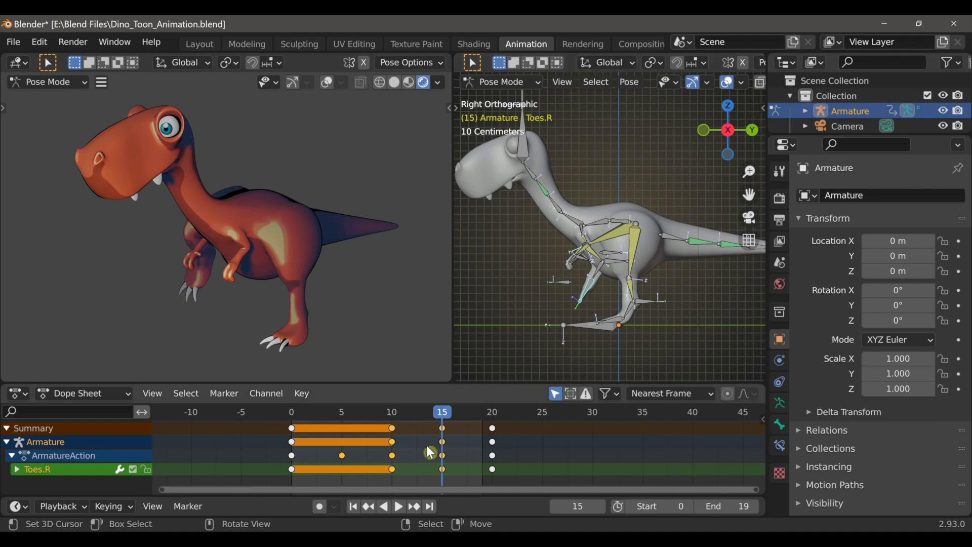
Play the walk cycle through the scene camera, then stop playback
left_click(399, 506)
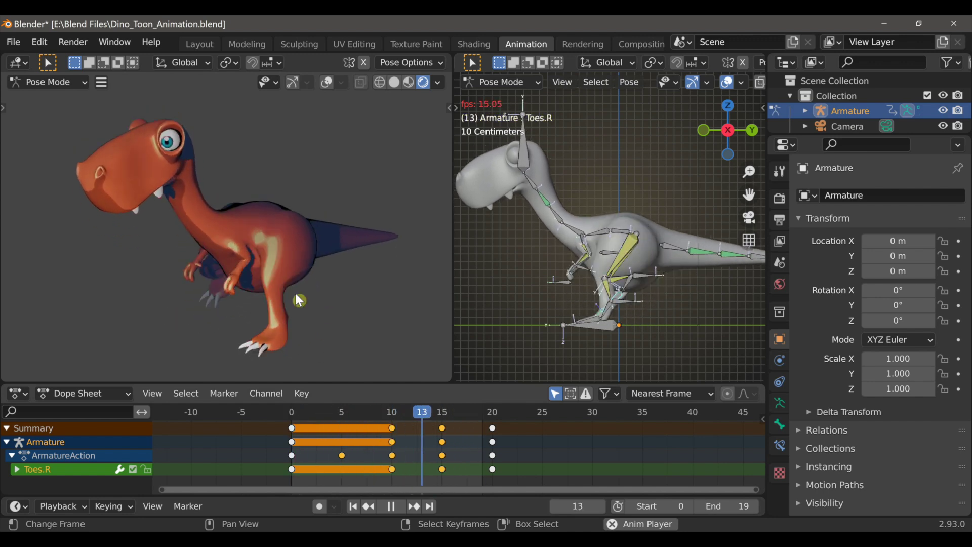
key("KP_0")
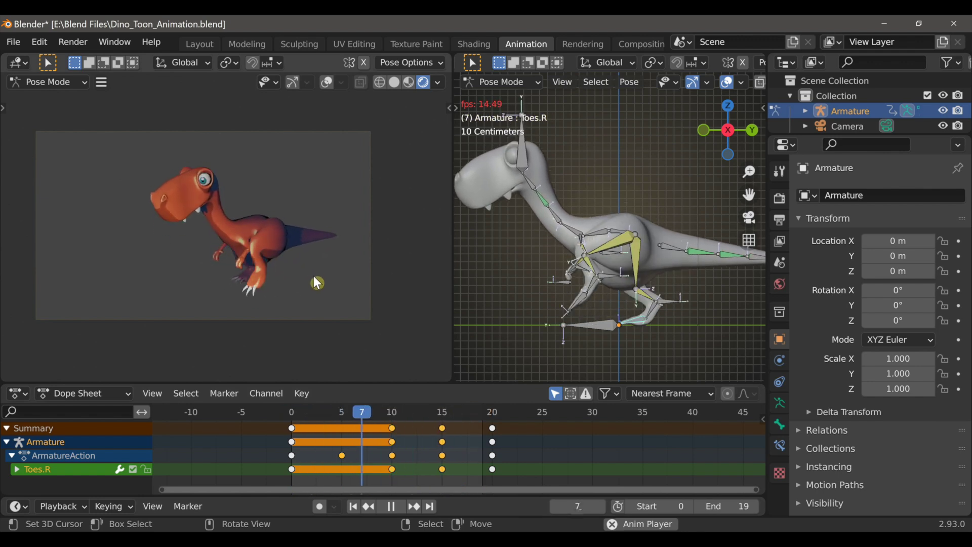
key("Escape")
Leave camera view in the left viewport and save the .blend file
key("KP_0")
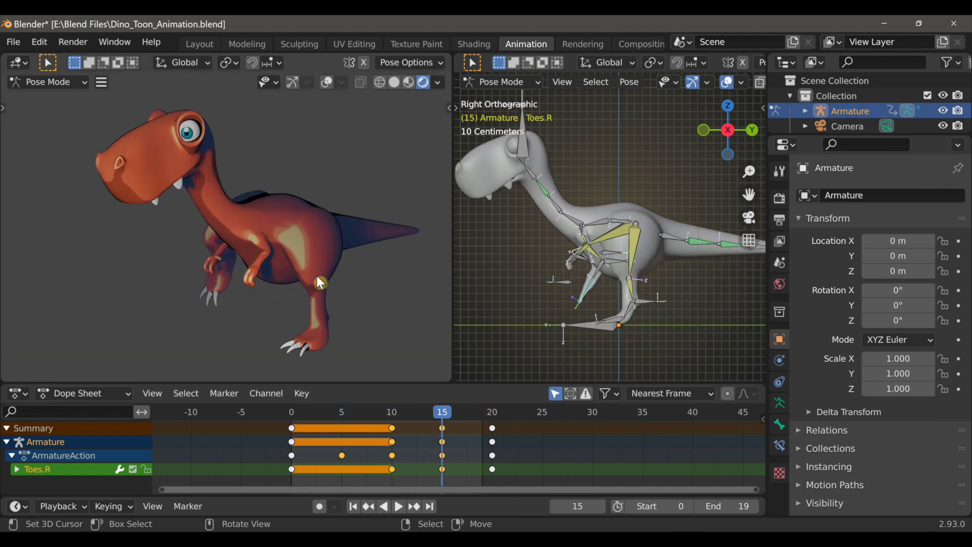
middle_click_drag(317, 276, 321, 277)
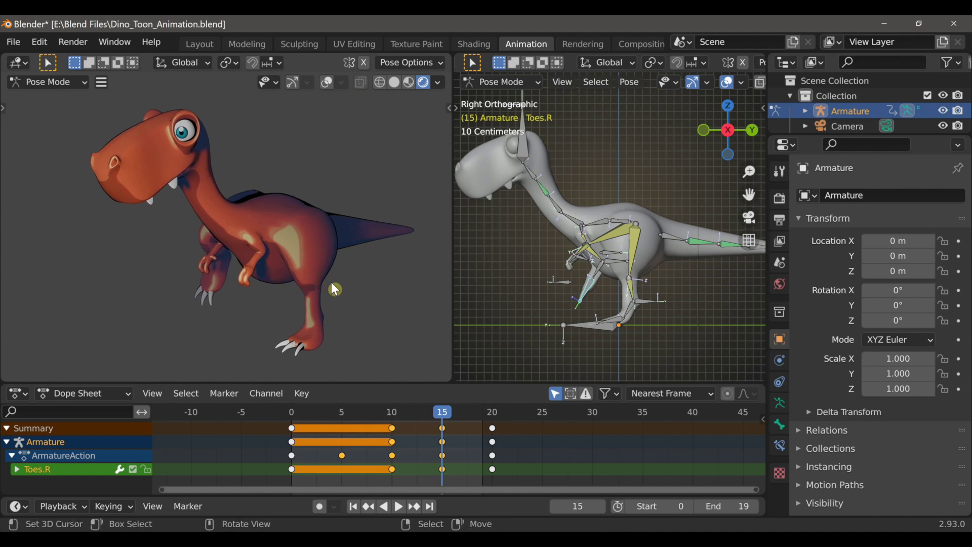
key("ctrl+s")
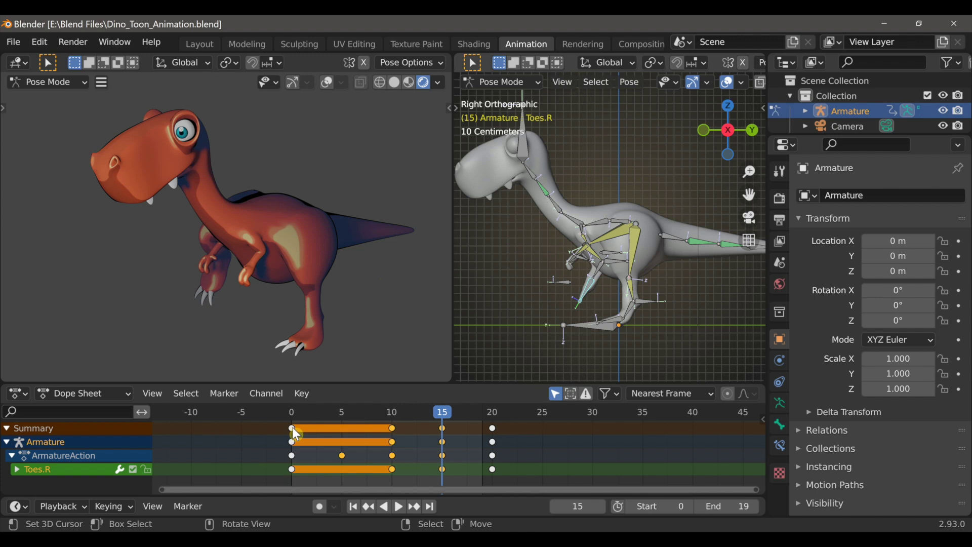
Play the animation from the first frame to review the cycle
key("shift+Left")
key("space")
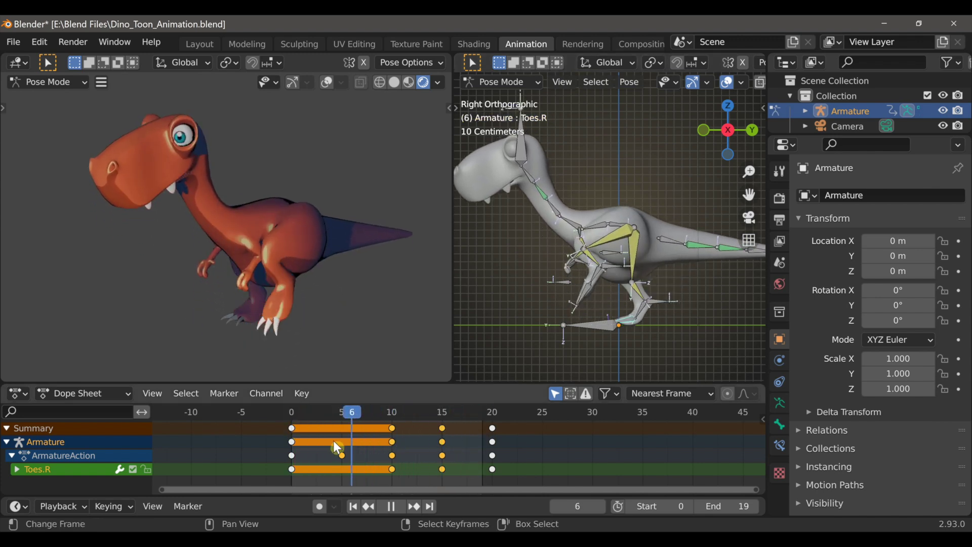
key("Escape")
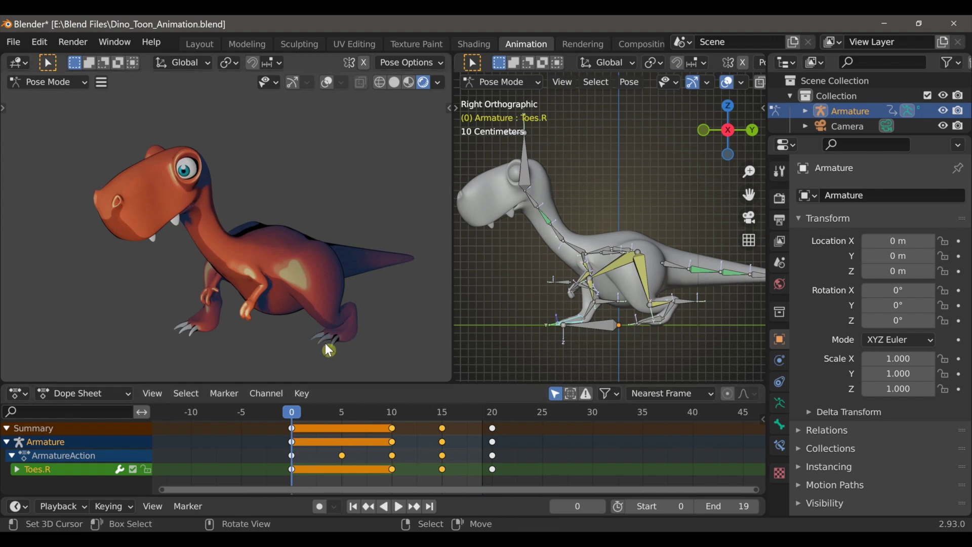
key("space")
key("space")
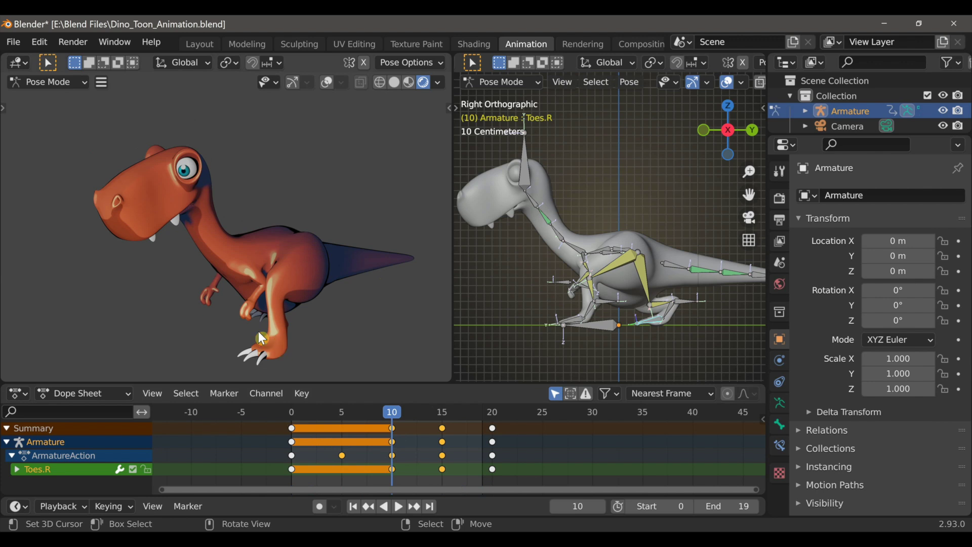
Reposition the Arm_IK.R control in the side view
middle_click_drag(470, 328, 592, 296)
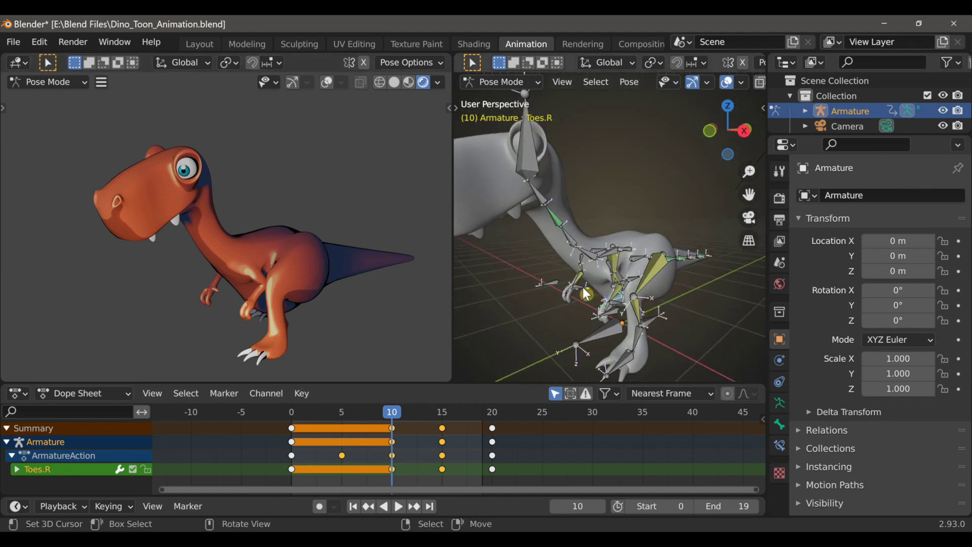
left_click(587, 293)
key("KP_3")
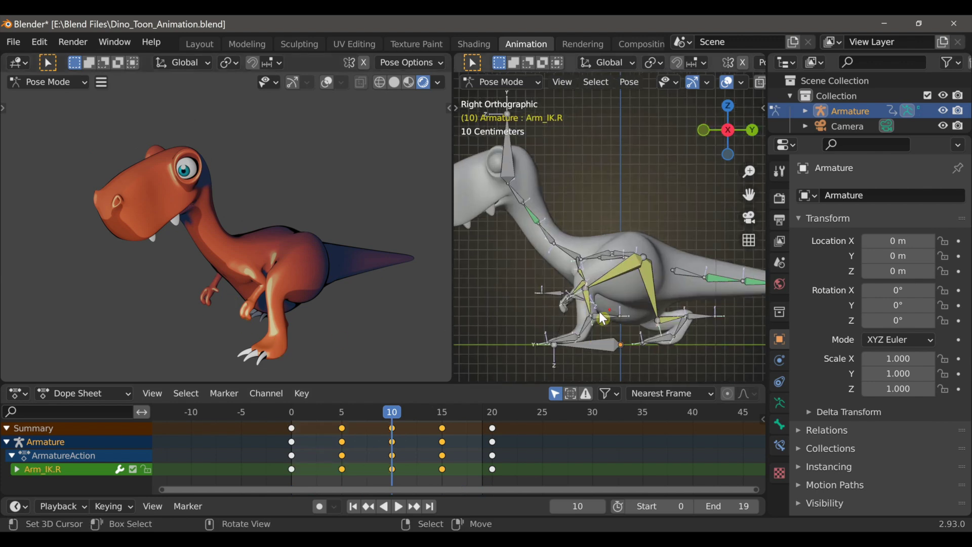
key("g")
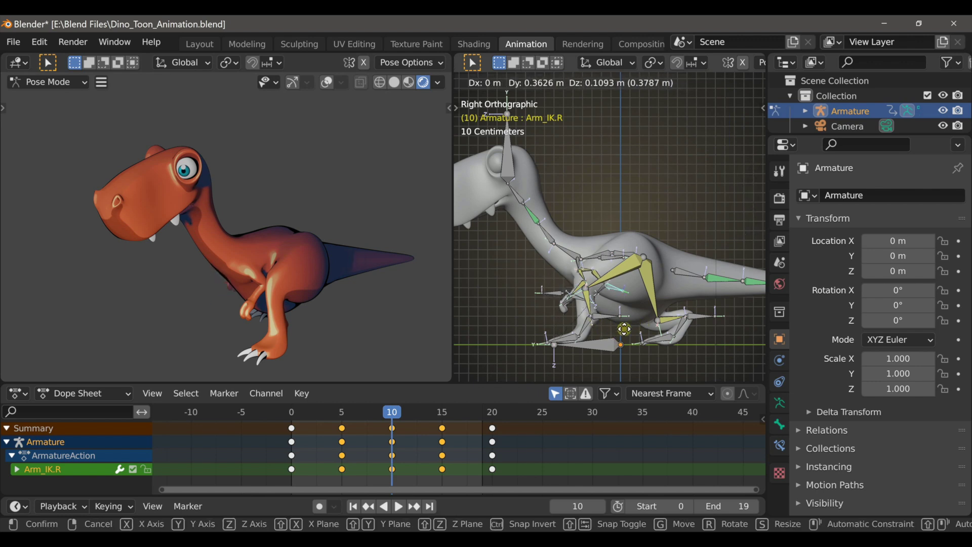
left_click(628, 330)
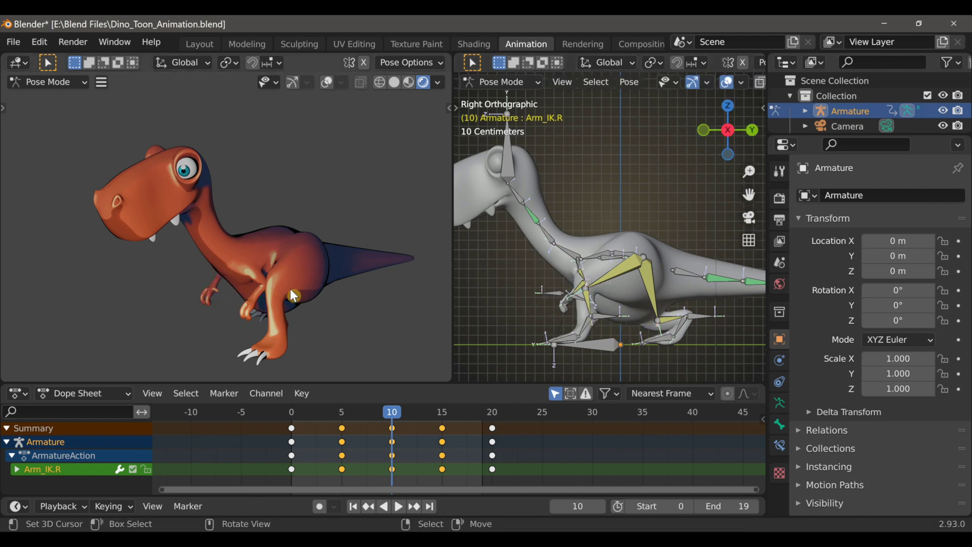
At frame 5, move both Arm_IK controls and key their location
left_click(342, 427)
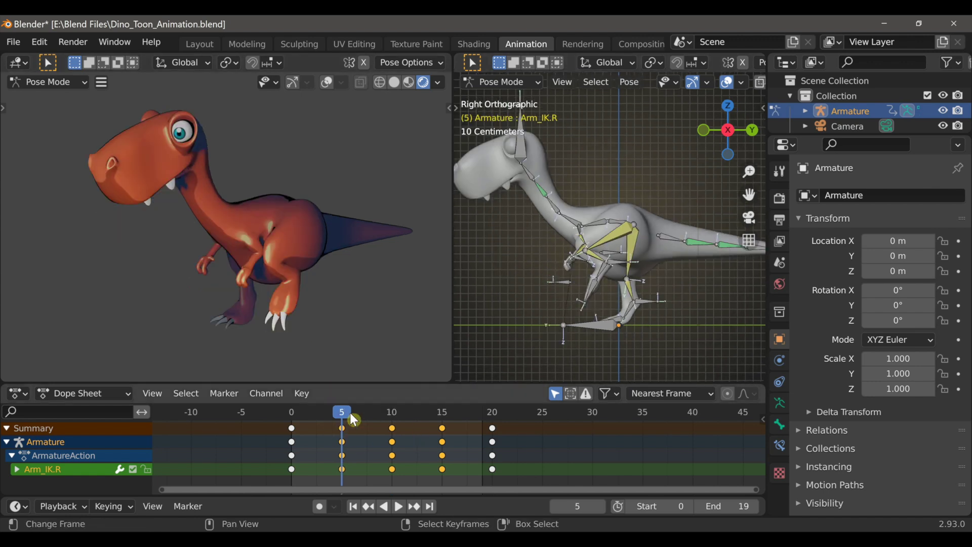
key("space")
left_click(567, 276)
mouse_move(566, 276)
middle_mouse_down()
mouse_move(631, 294)
mouse_move(568, 281)
middle_mouse_up()
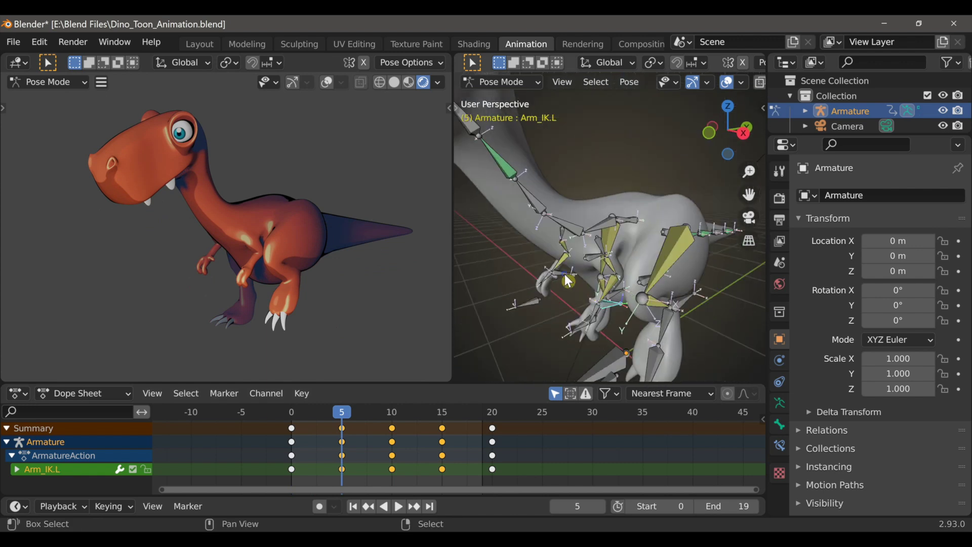
left_click(568, 282, "shift")
key("KP_3")
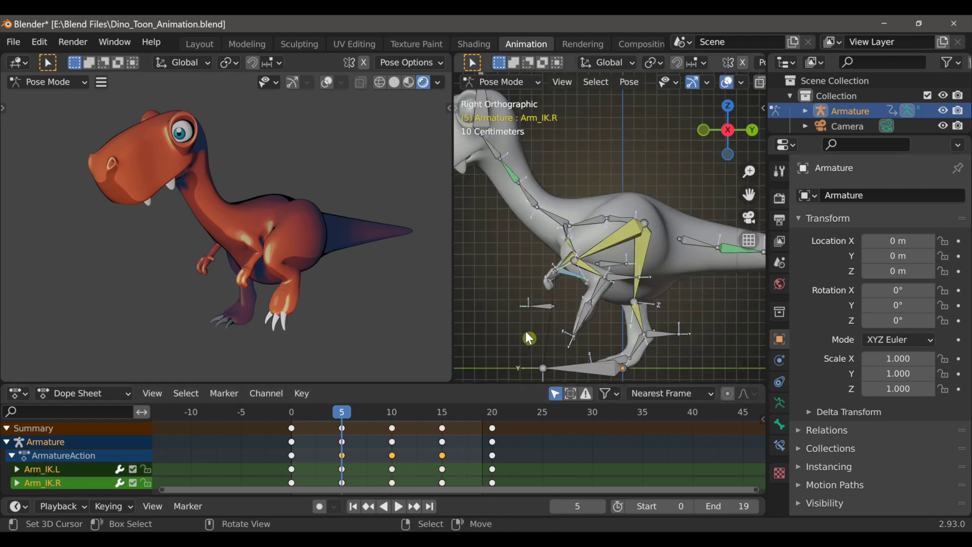
scroll(530, 338, "down", 2)
key("g")
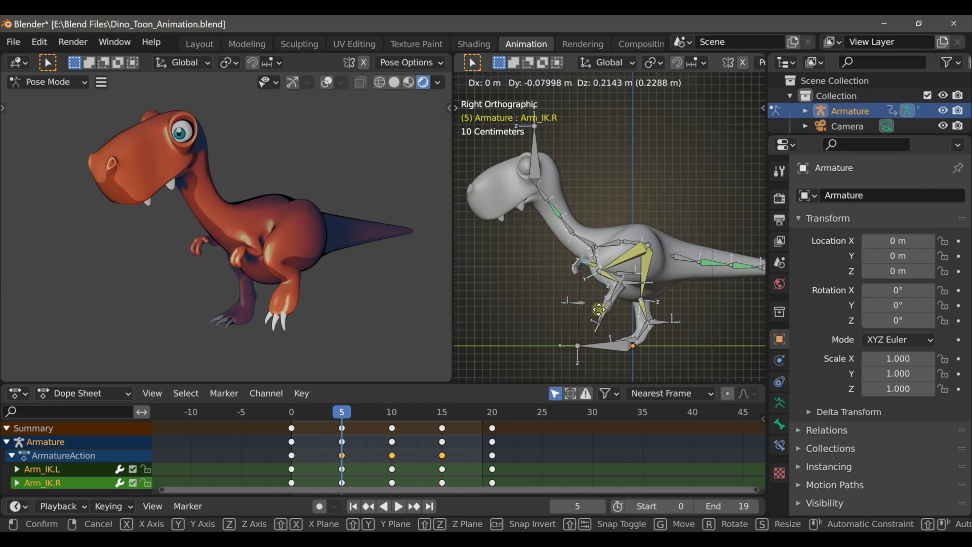
left_click(599, 310)
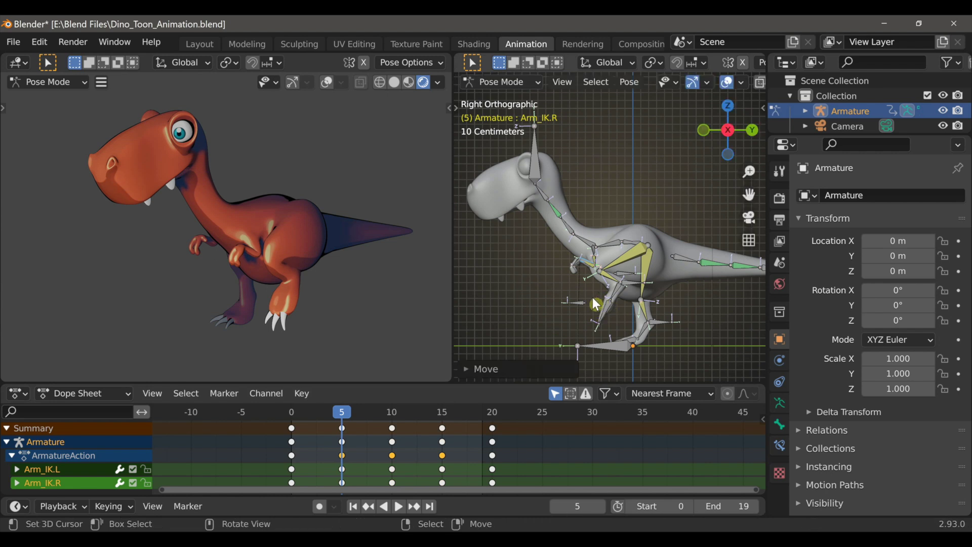
key("i")
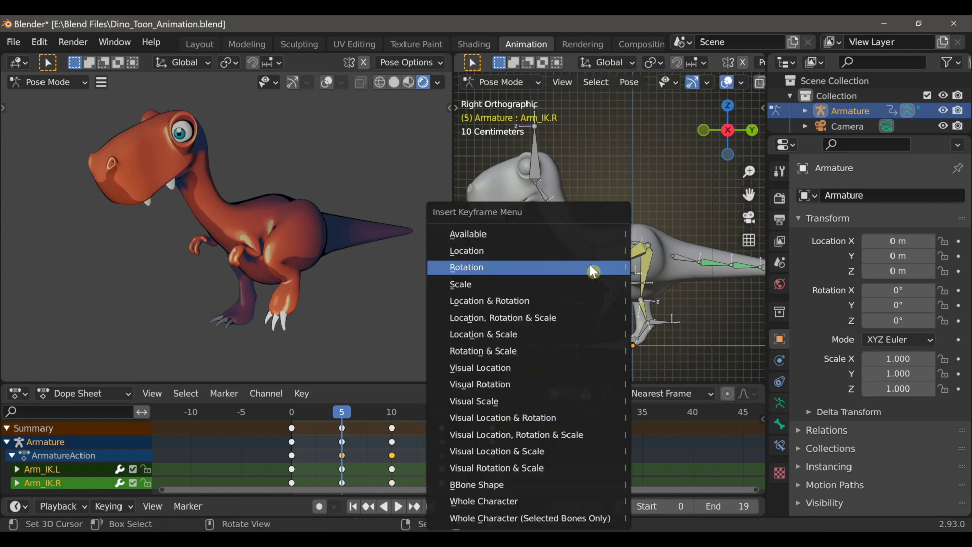
left_click(531, 250)
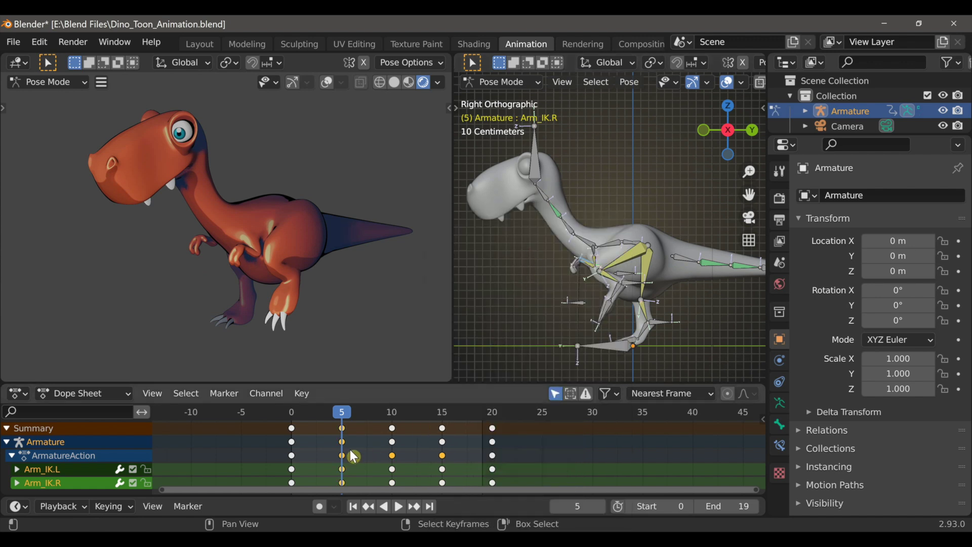
Copy the frame-5 arm keys to frame 15 and play the animation
key("shift+d")
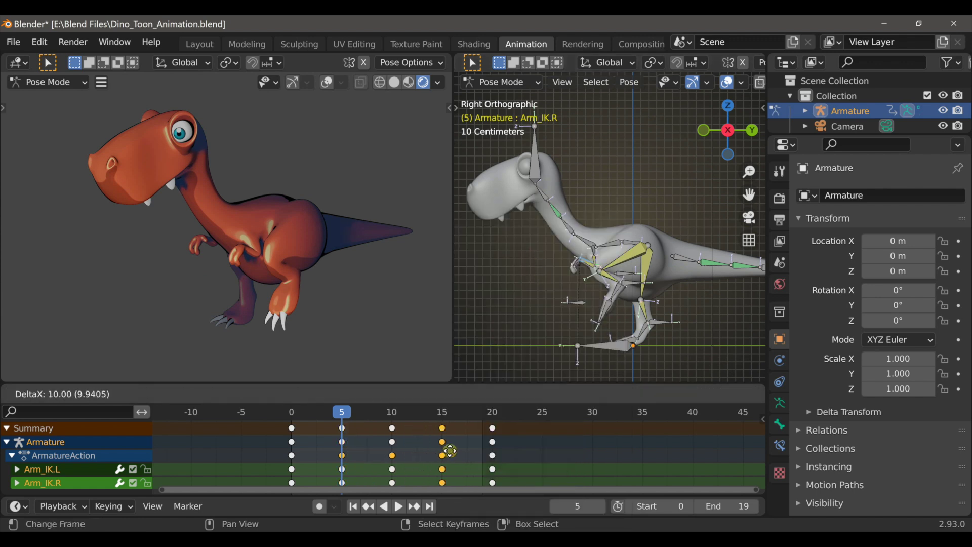
left_click(450, 450)
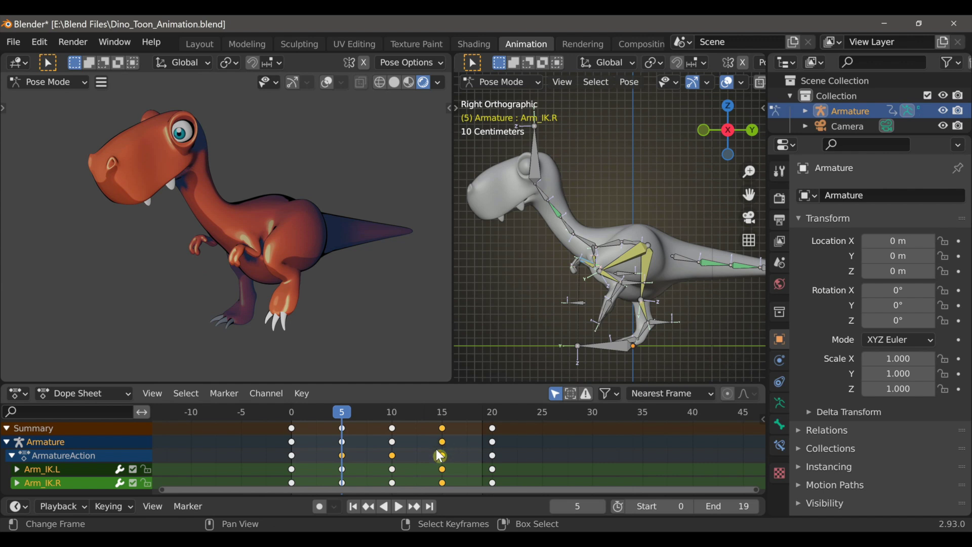
left_click(399, 507)
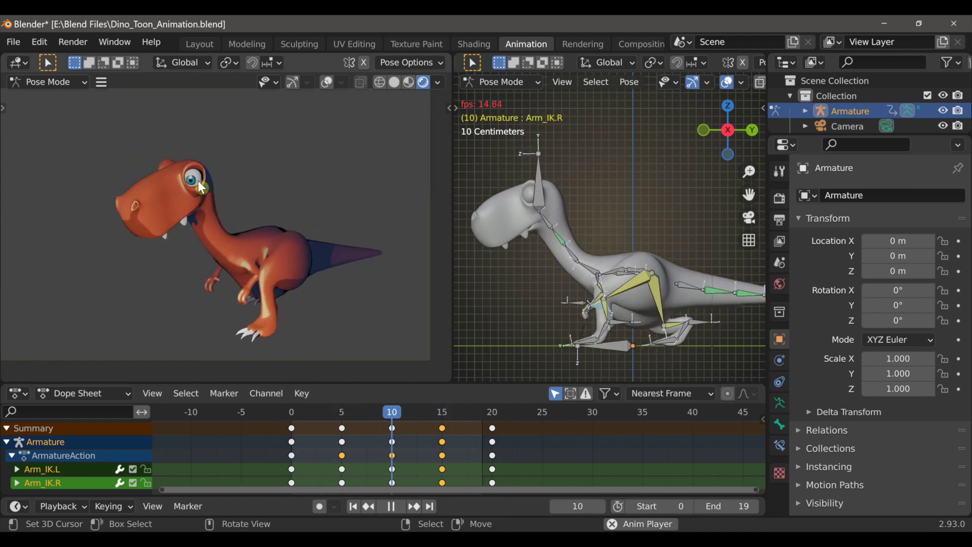
Stop playback at frame 0, pan the side view, and select the Neck bone
key("Escape")
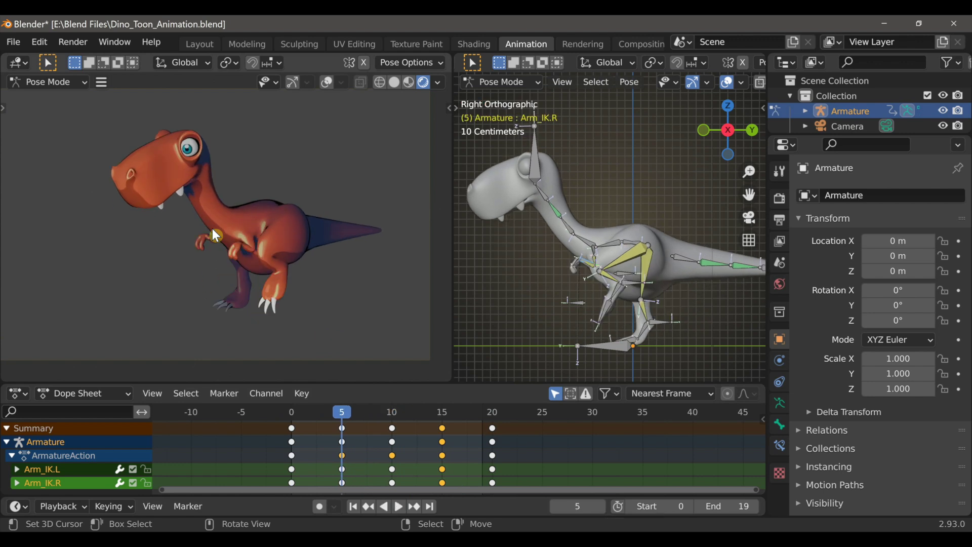
left_click(296, 433)
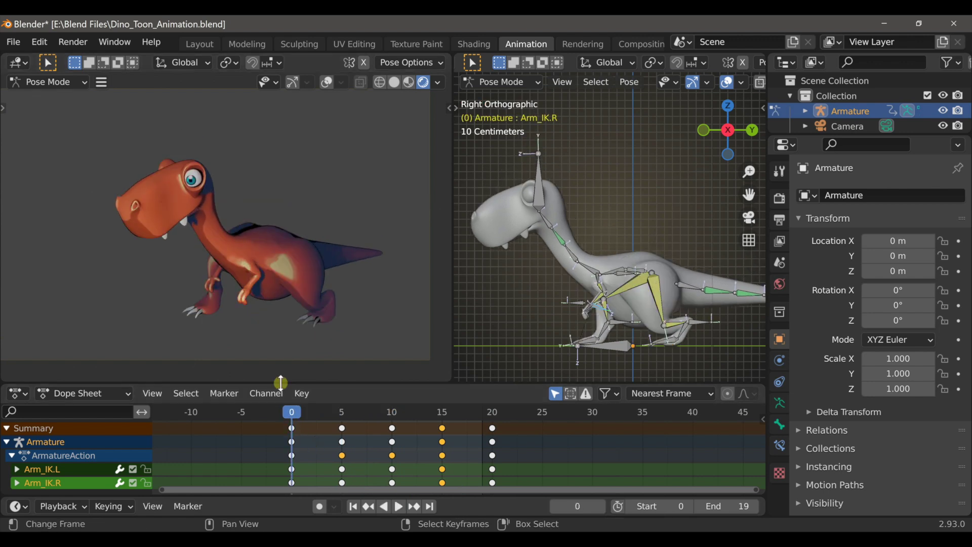
middle_click_drag(560, 298, 567, 300, "shift")
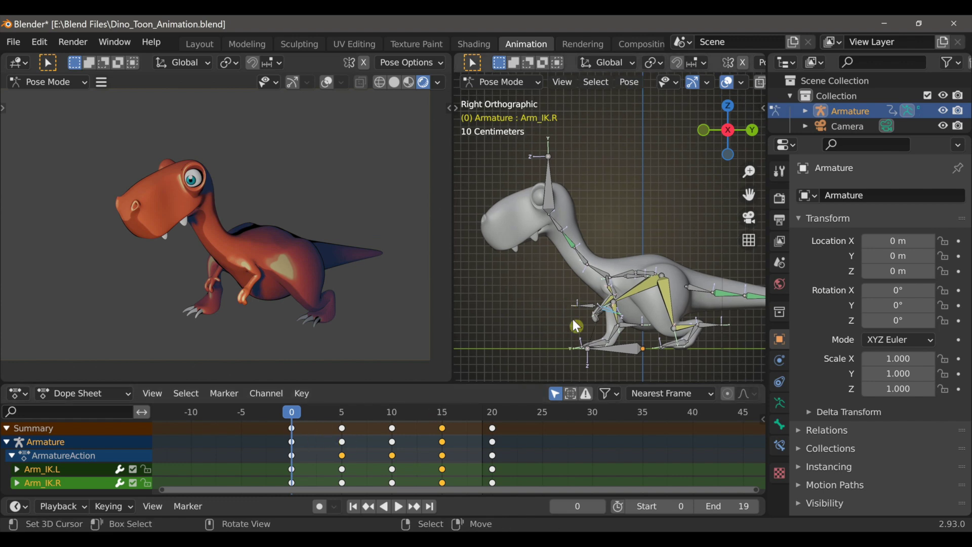
left_click(591, 267)
Rotate the Neck, then delete all existing keyframes of Spine 2 and Neck
key("r")
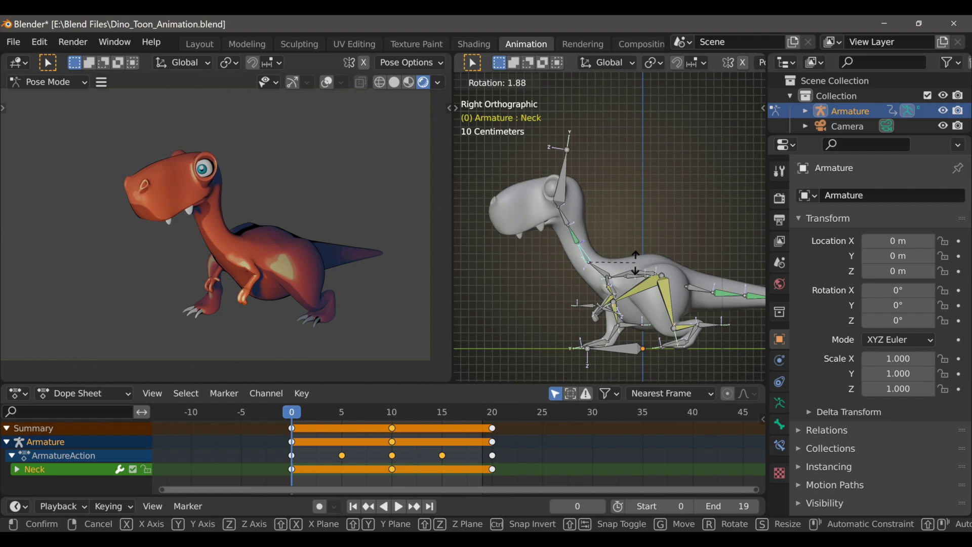
left_click(635, 263)
left_click(610, 276)
left_click(601, 276, "shift")
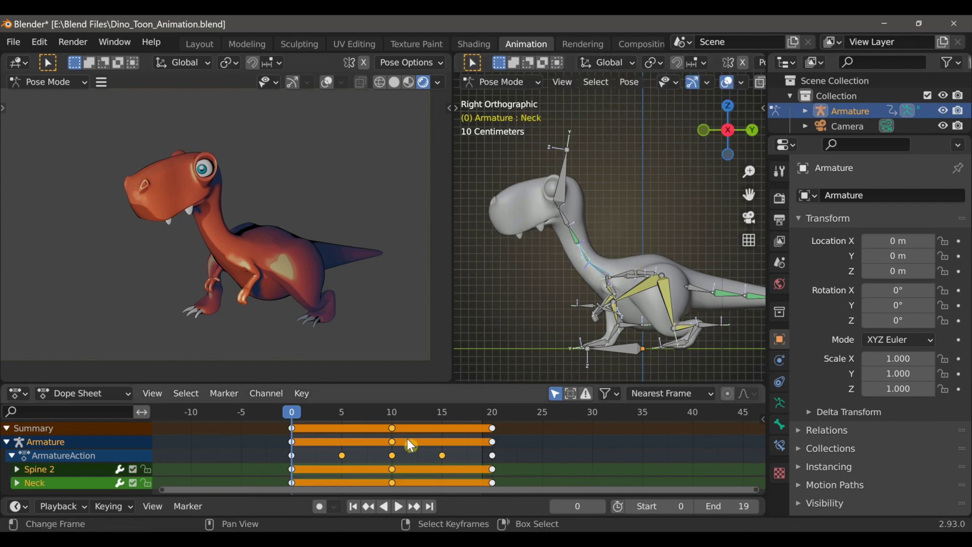
scroll(403, 455, "down", 1)
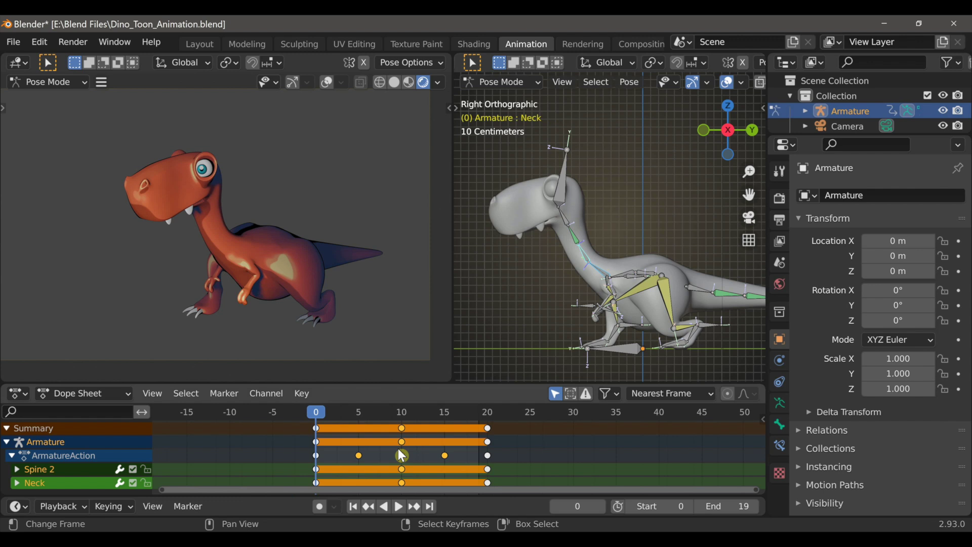
key("a")
key("x")
left_click(431, 453)
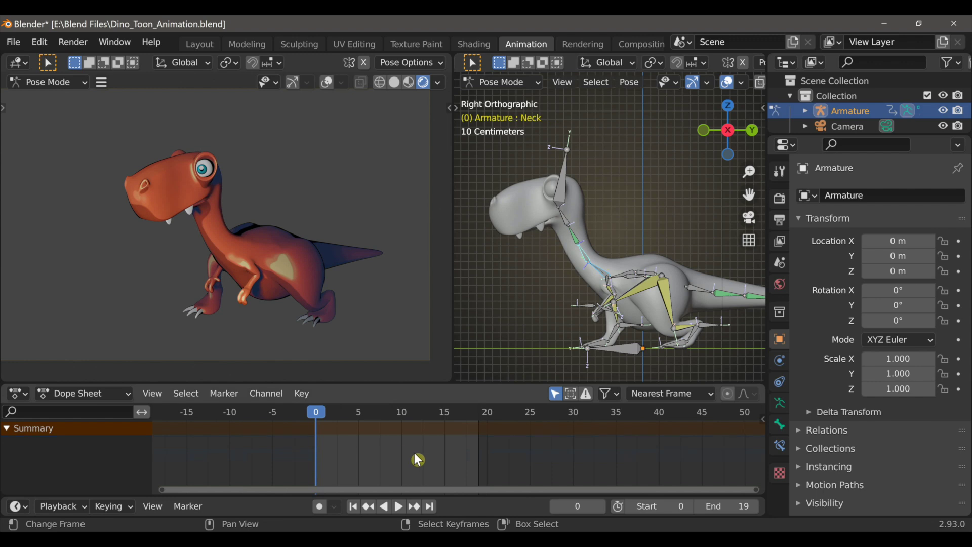
Key Spine 2 and Neck rotation at frame 0 and copy those keys to frames 10 and 20
key("i")
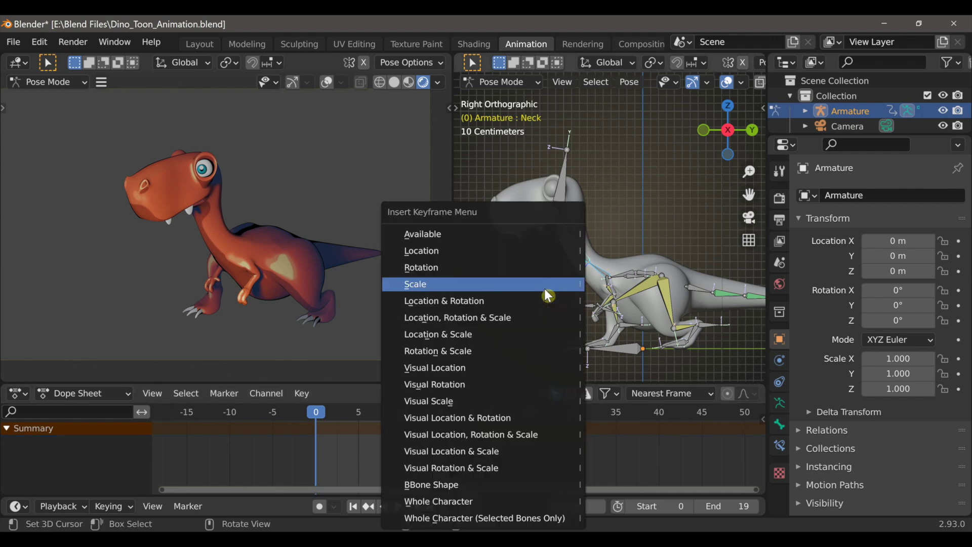
left_click(468, 269)
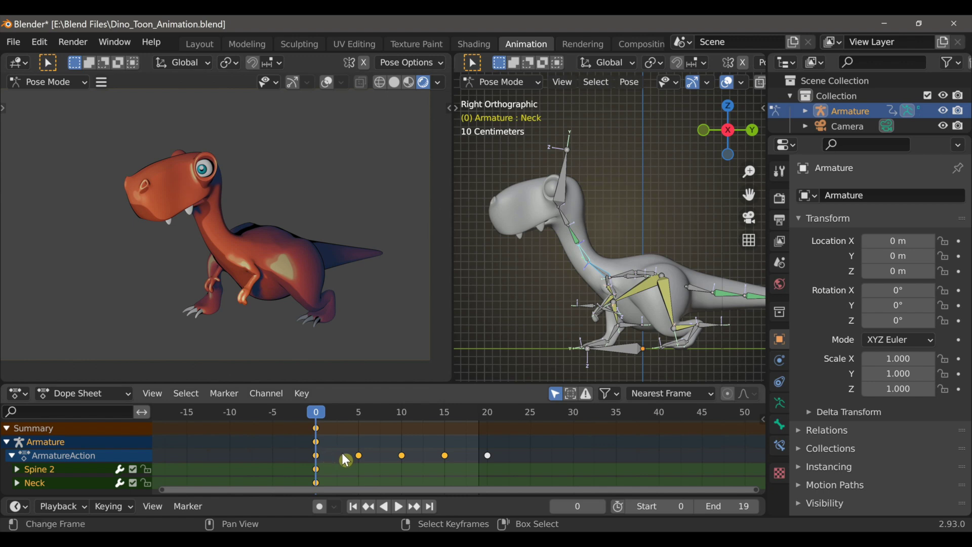
key("shift+d")
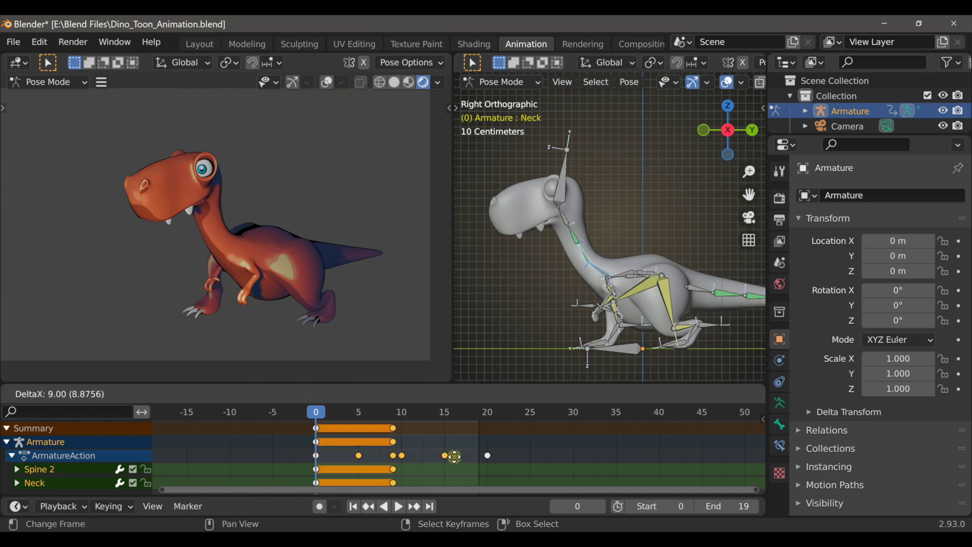
left_click(454, 459)
key("shift+d")
left_click(499, 442)
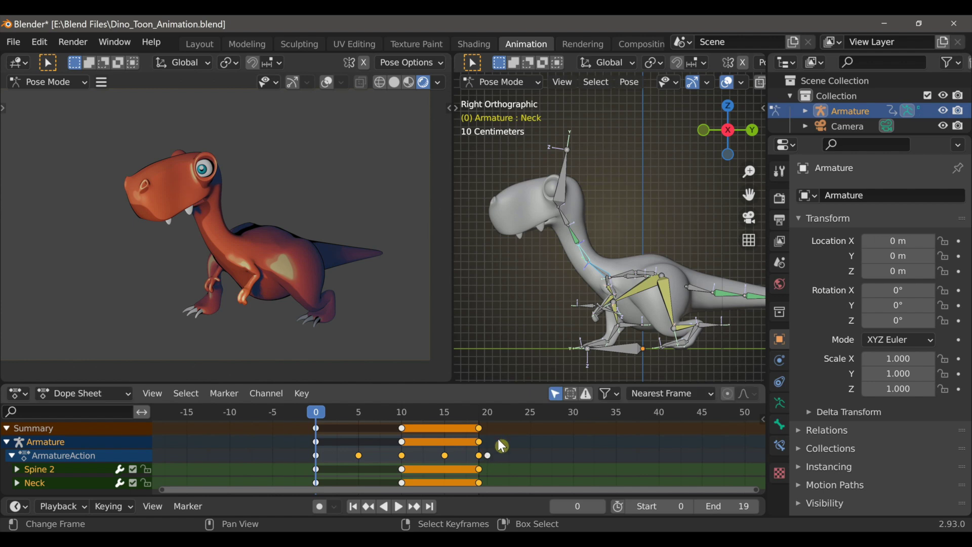
key("g")
left_click(495, 456)
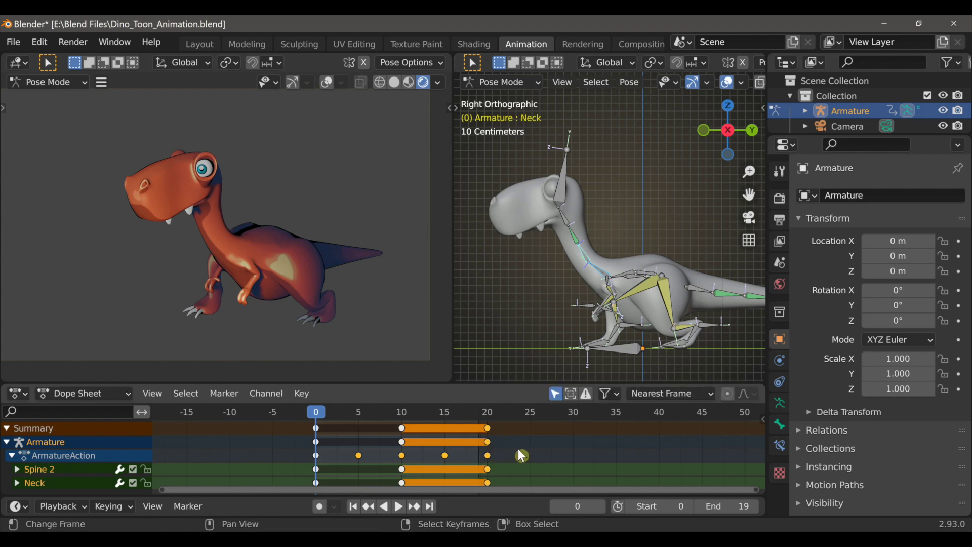
left_click(360, 428)
At frame 5, bend Spine 2 and rotate Neck.001 to lift the head
left_click(603, 291)
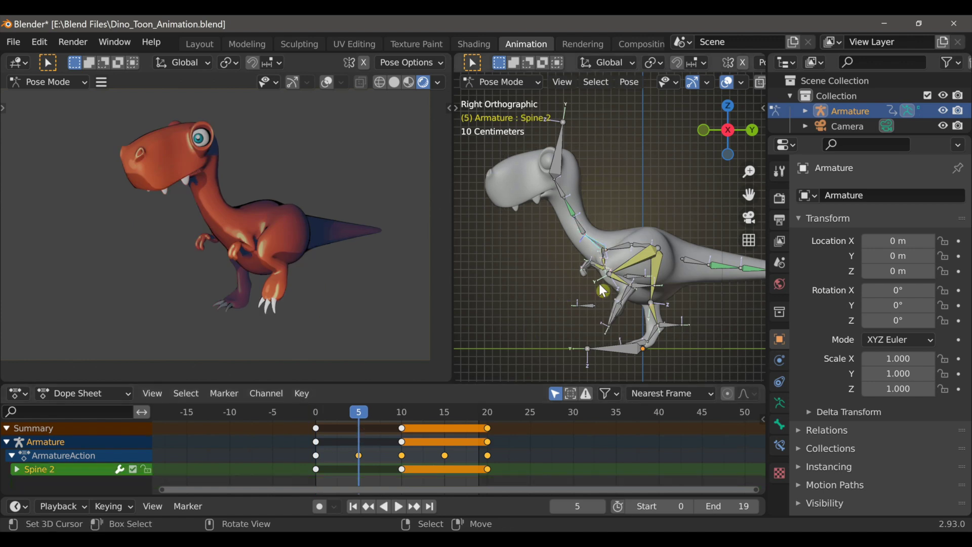
key("r")
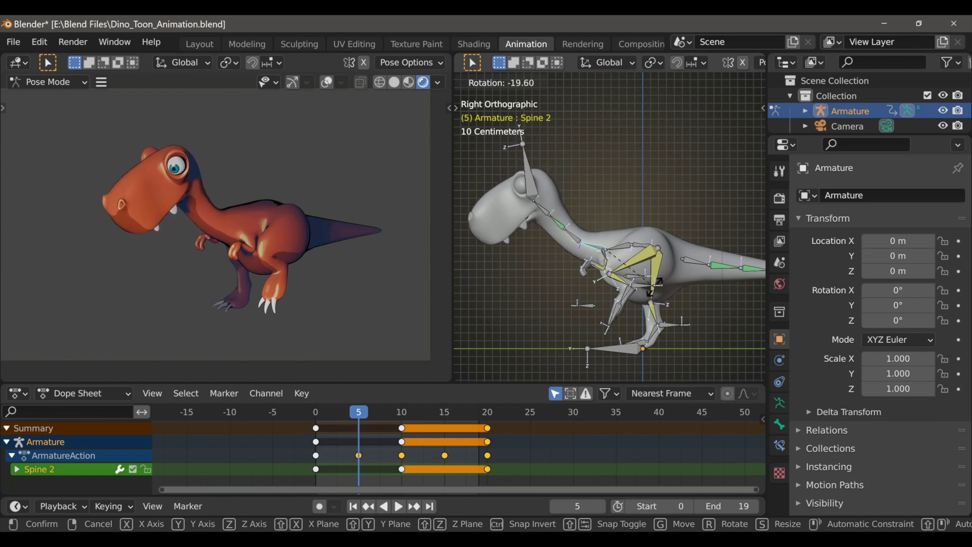
left_click(657, 294)
left_click(579, 229)
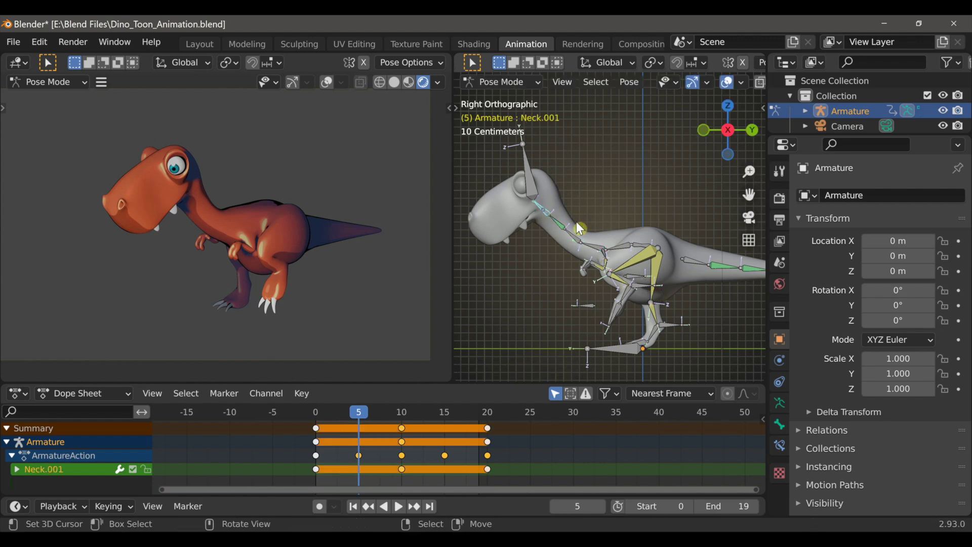
key("a")
key("r")
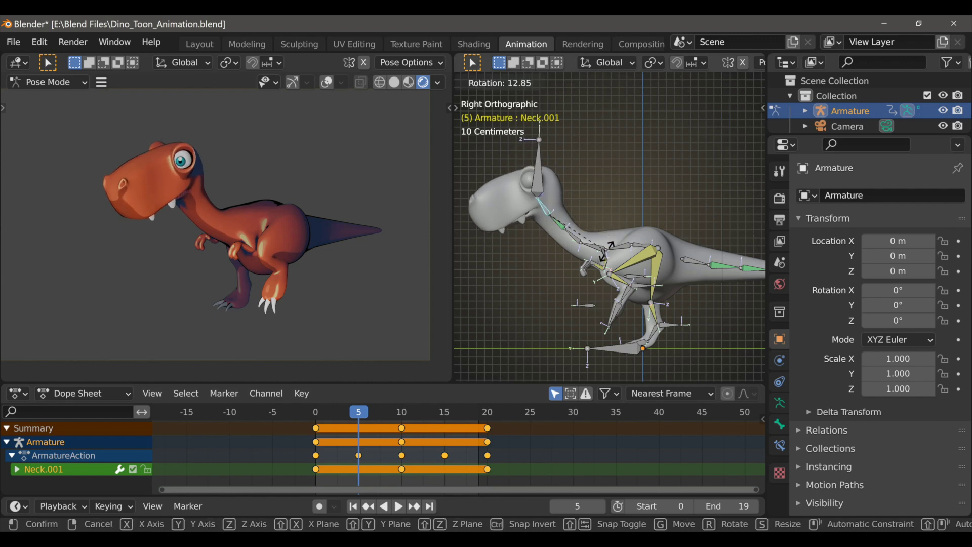
left_click(592, 255)
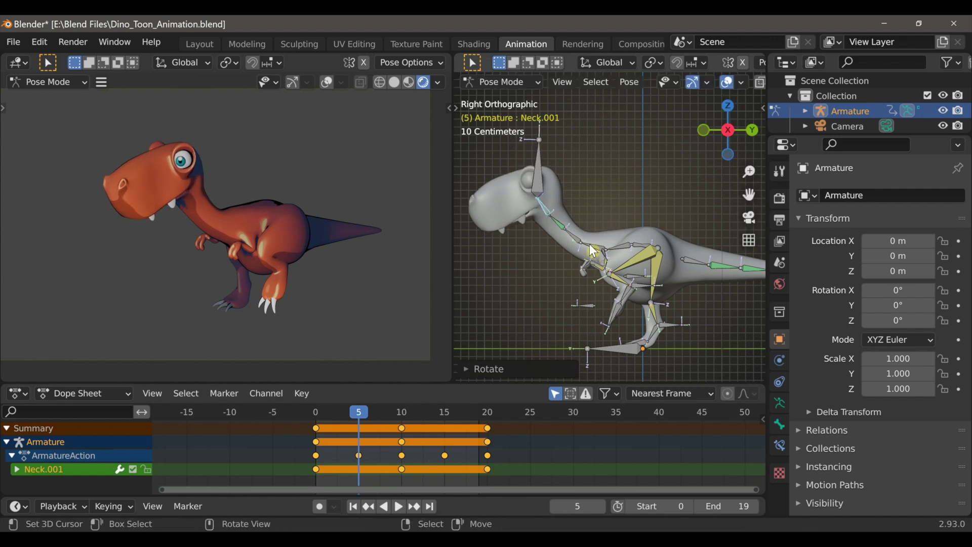
Key both bones' rotation at frame 5 and copy the pose to frame 15
left_click(594, 251)
key("i")
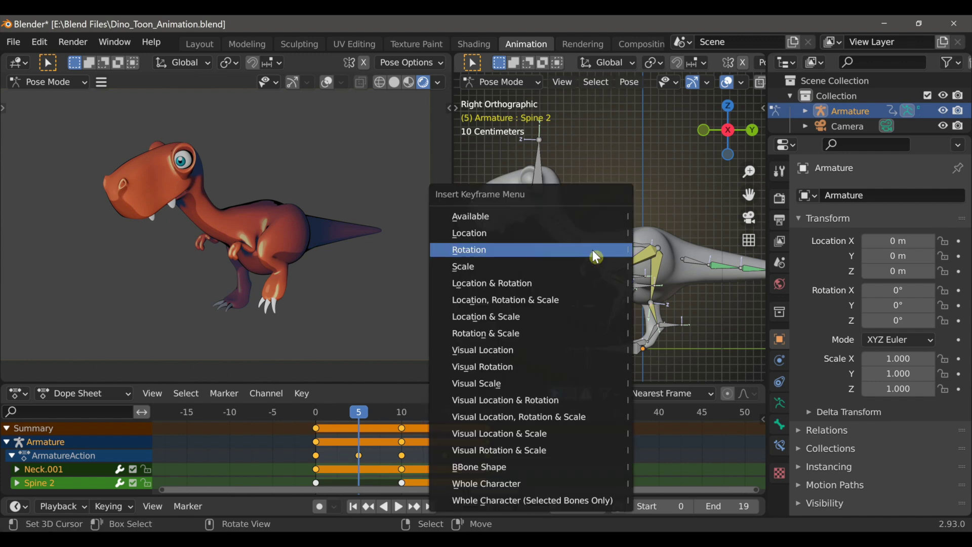
left_click(597, 251)
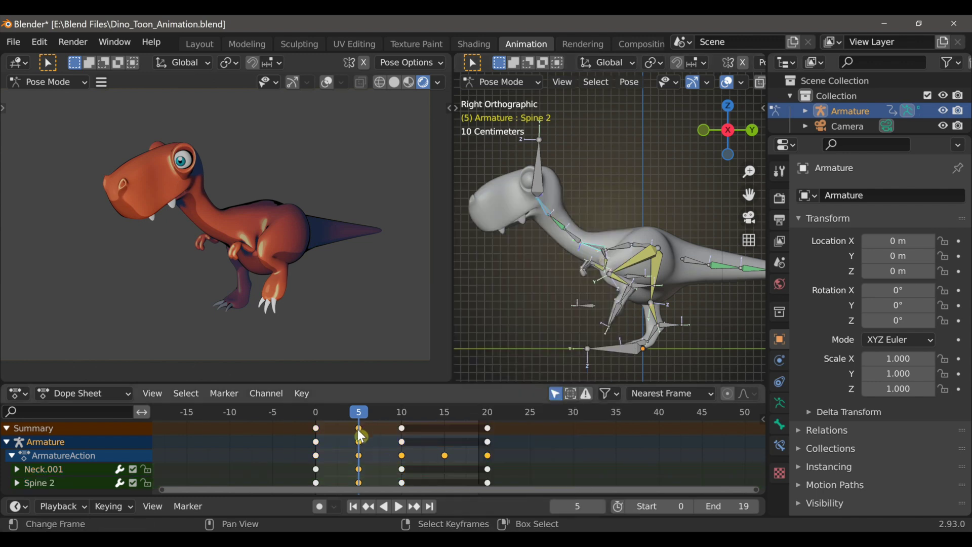
left_click_drag(363, 435, 456, 458)
Play the walk cycle to review the motion, then stop at frame 5
left_click(400, 507)
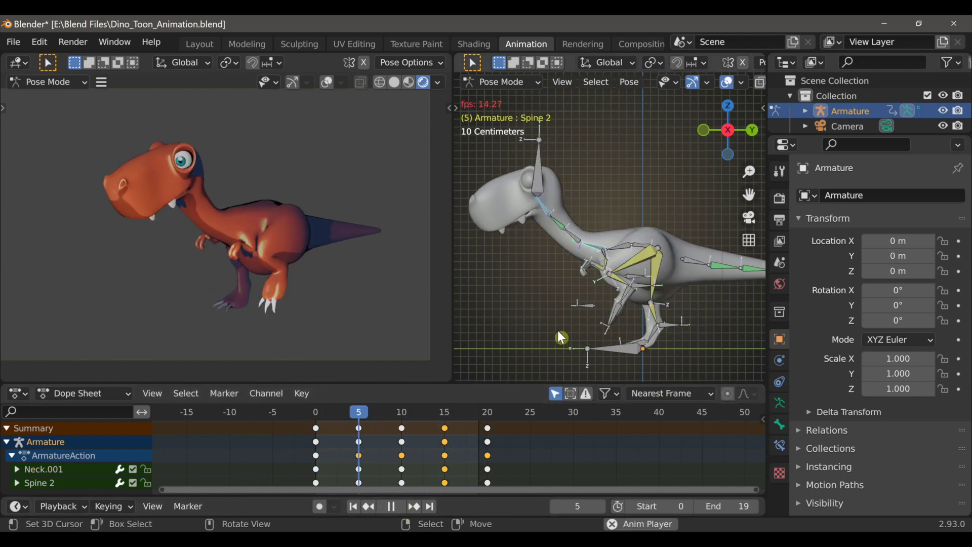
scroll(247, 248, "down", 2)
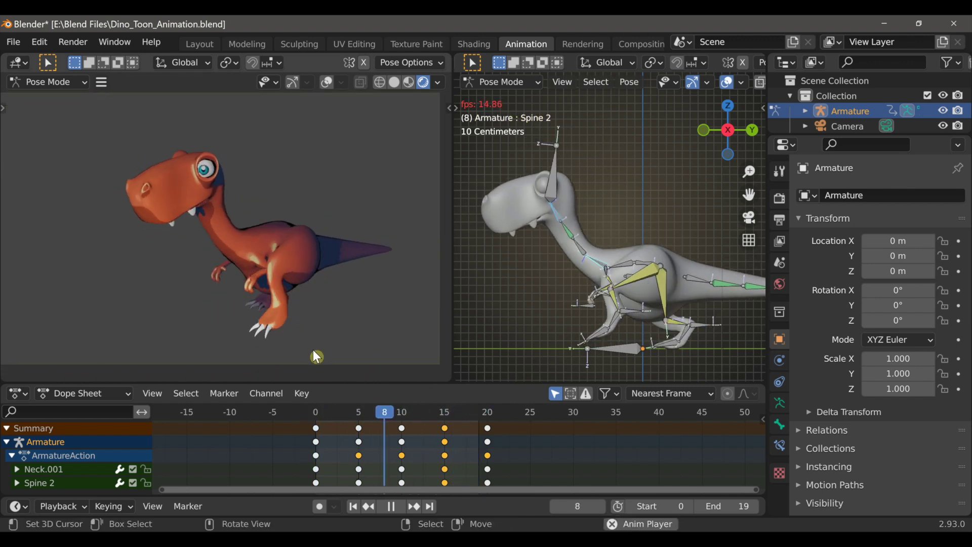
key("space")
Select all the walk-cycle keyframes from frames 0 to 20 in the dope sheet
scroll(341, 446, "down", 3)
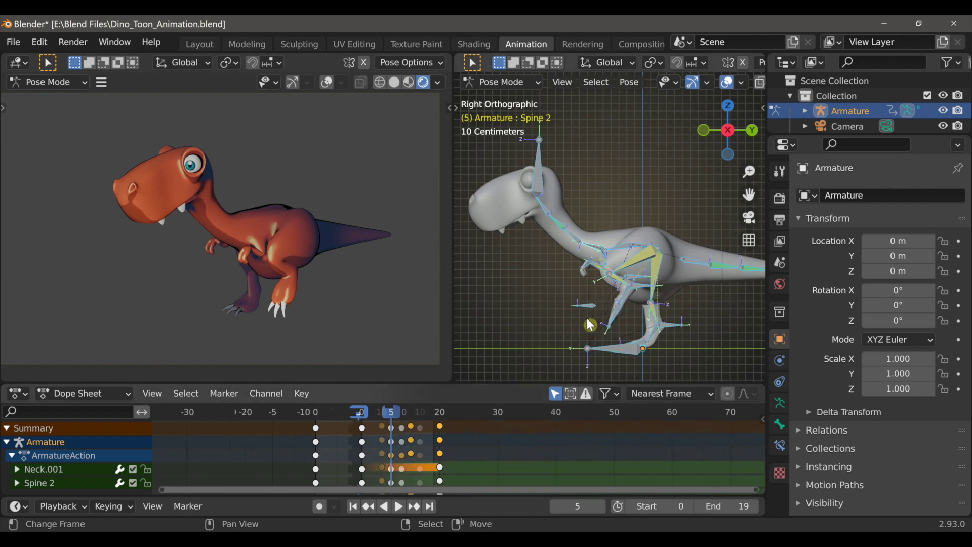
key("a")
key("alt+a")
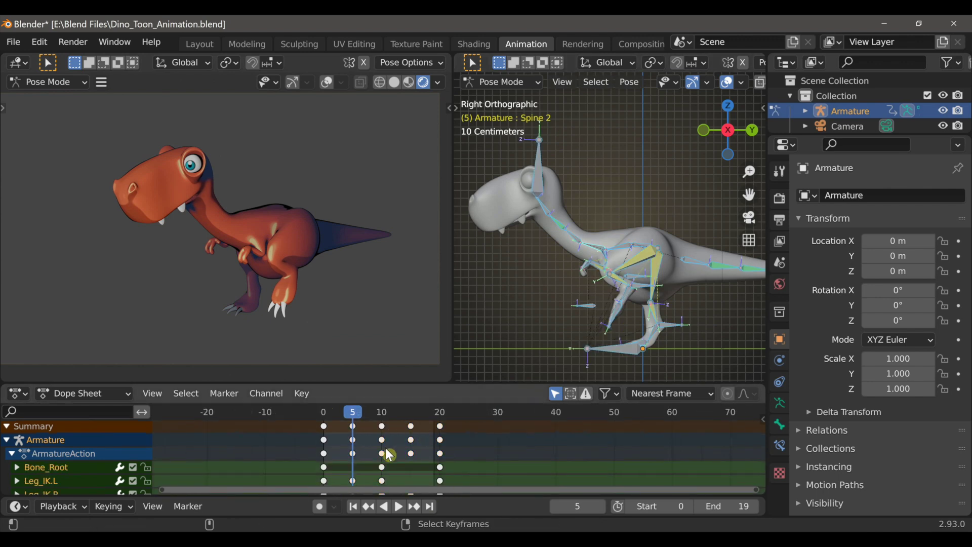
left_click(354, 427)
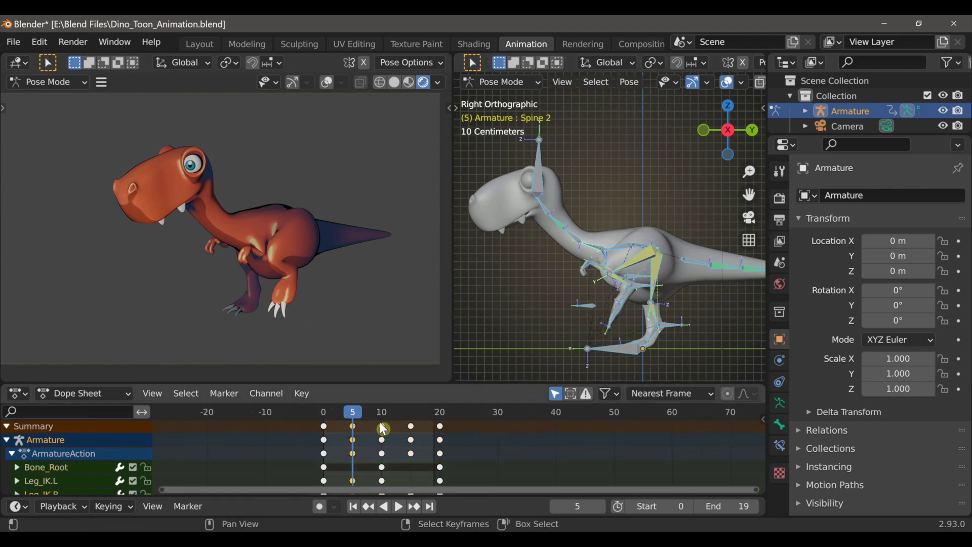
left_click(382, 426, "shift")
left_click(411, 427, "shift")
left_click(440, 427, "shift")
scroll(405, 441, "up", 2)
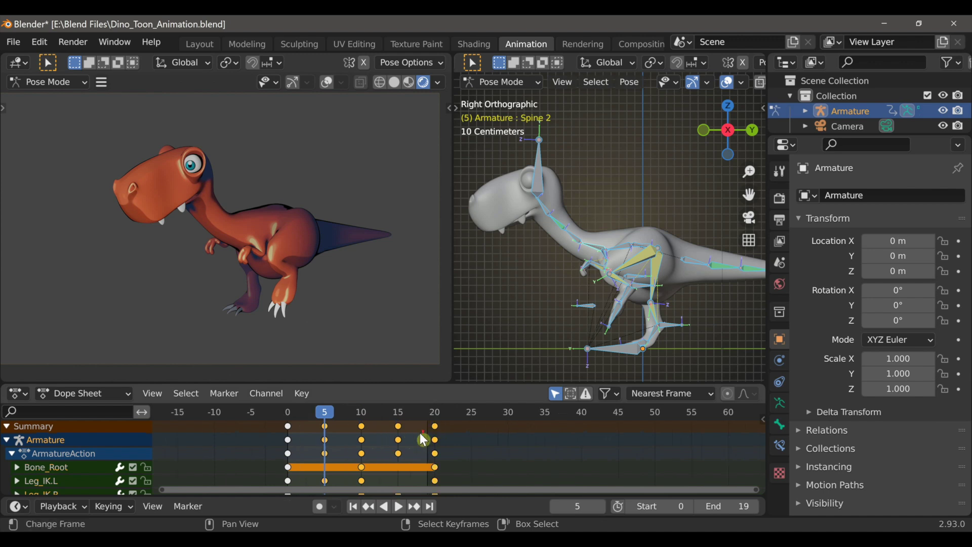
middle_click_drag(524, 460, 503, 457)
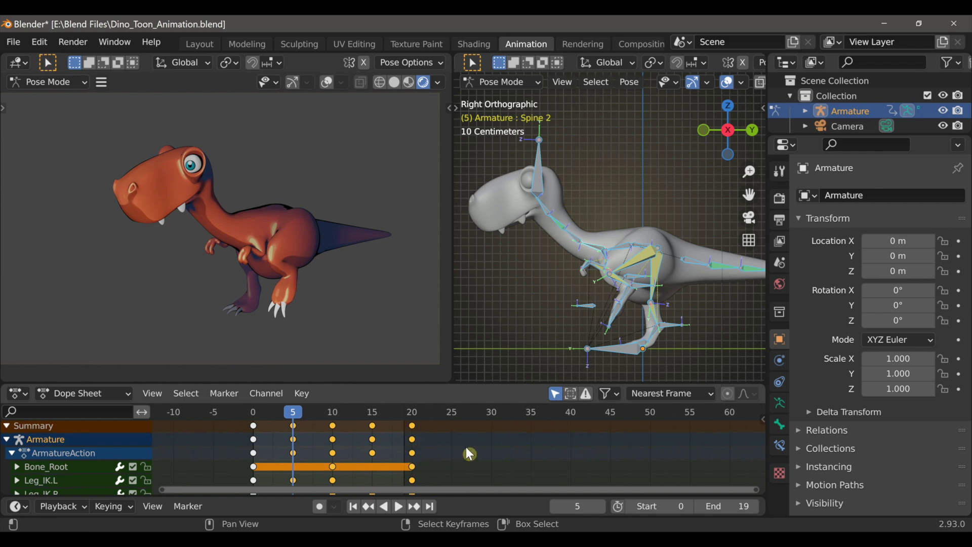
Duplicate the cycle keys in 20-frame steps out to frame 120
key("shift+d")
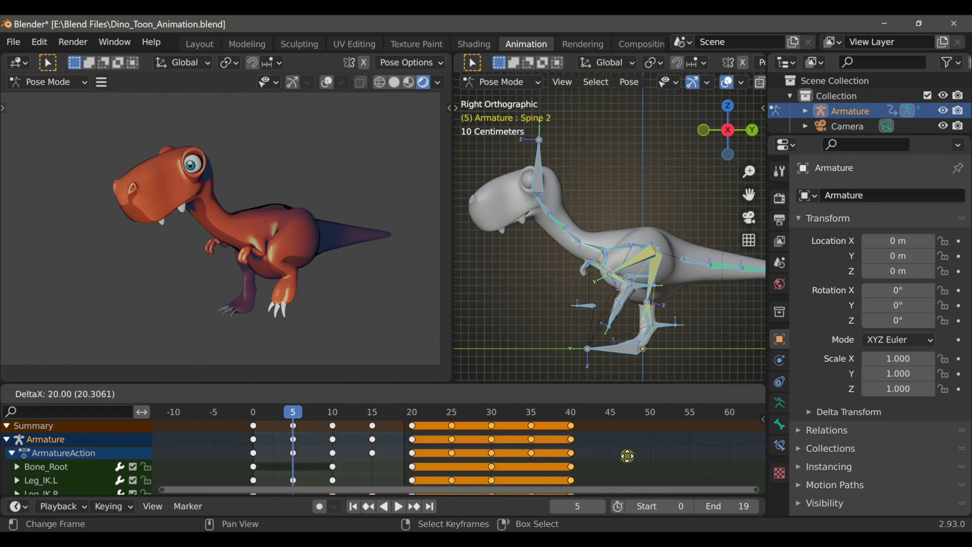
left_click(626, 462)
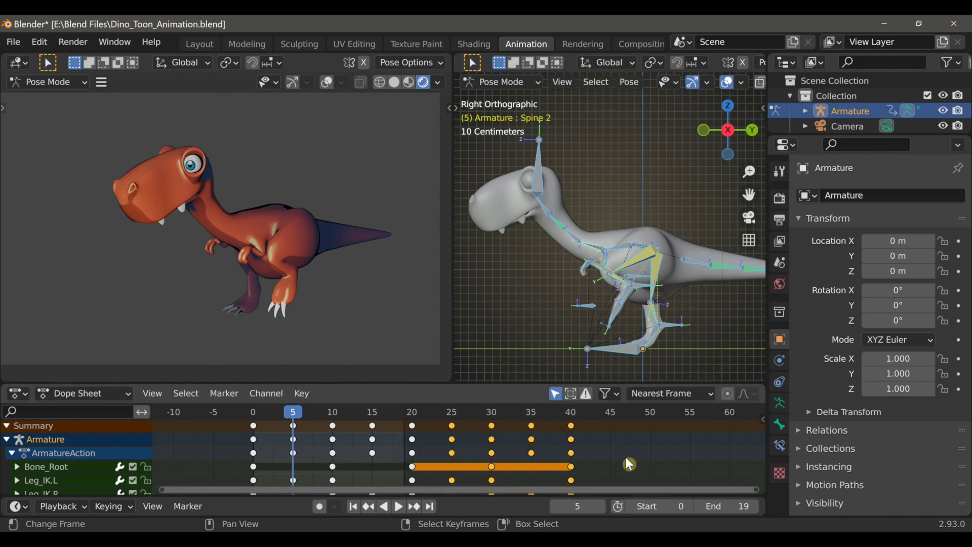
scroll(625, 462, "down", 4)
middle_click_drag(635, 461, 506, 458)
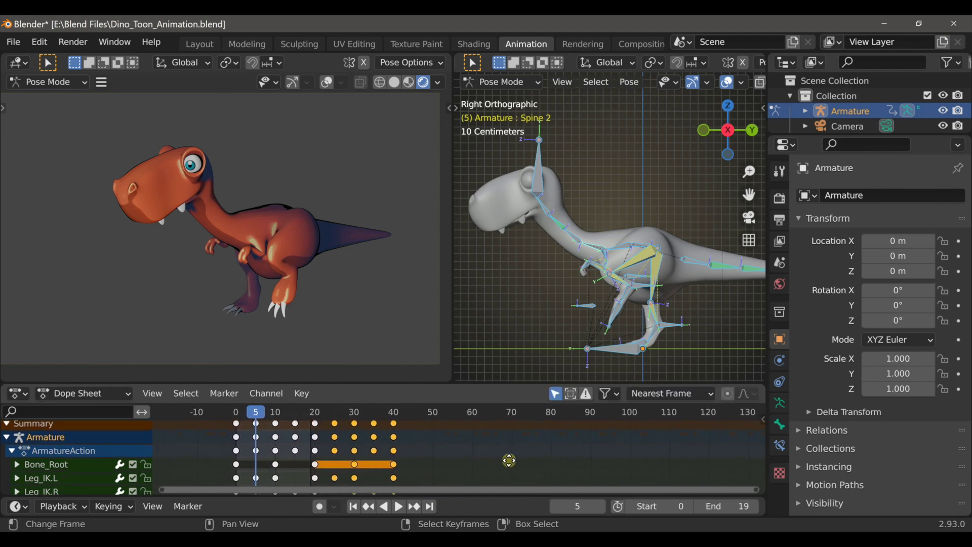
key("shift+r")
key("shift+r")
key("shift+r")
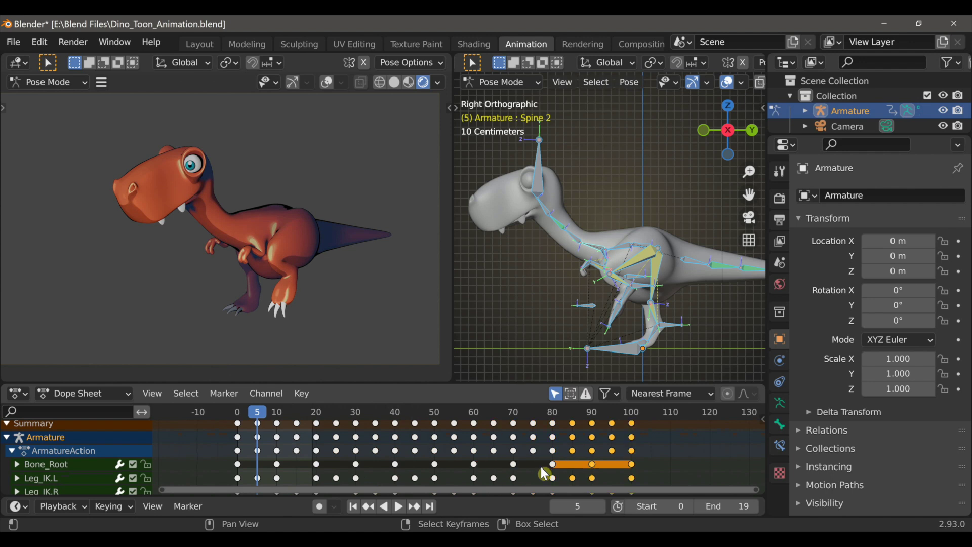
key("shift+r")
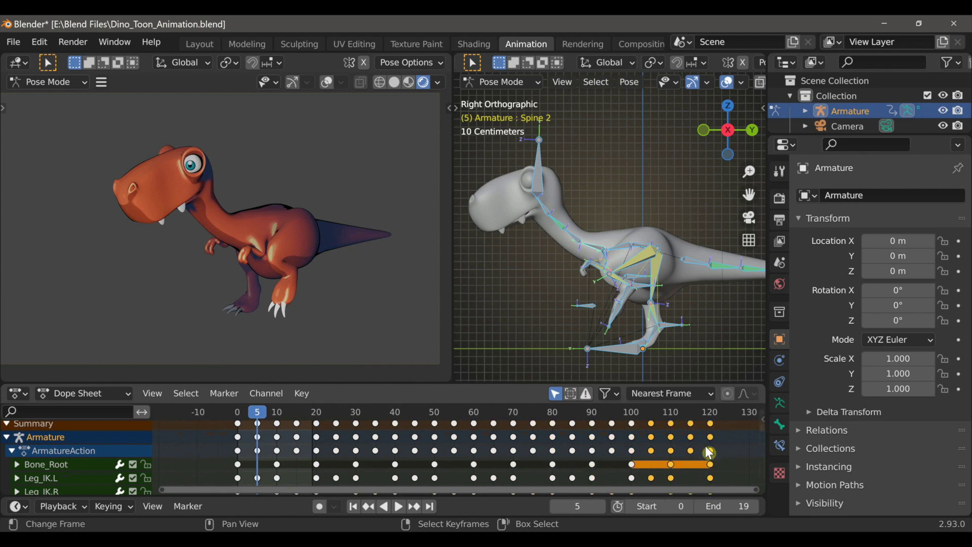
Set the scene end frame to 119, play back to check, and save the file
left_click_drag(730, 507, 835, 507)
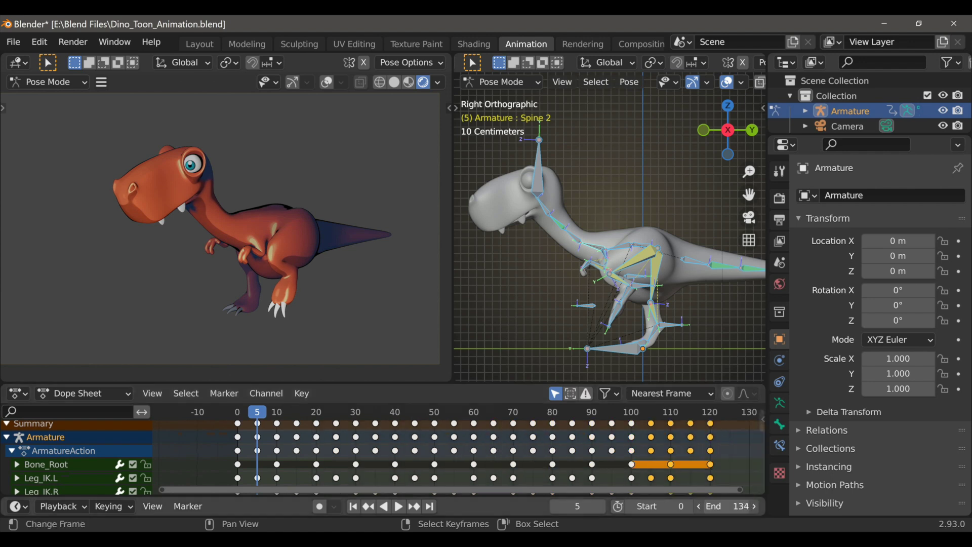
left_click_drag(773, 509, 756, 514)
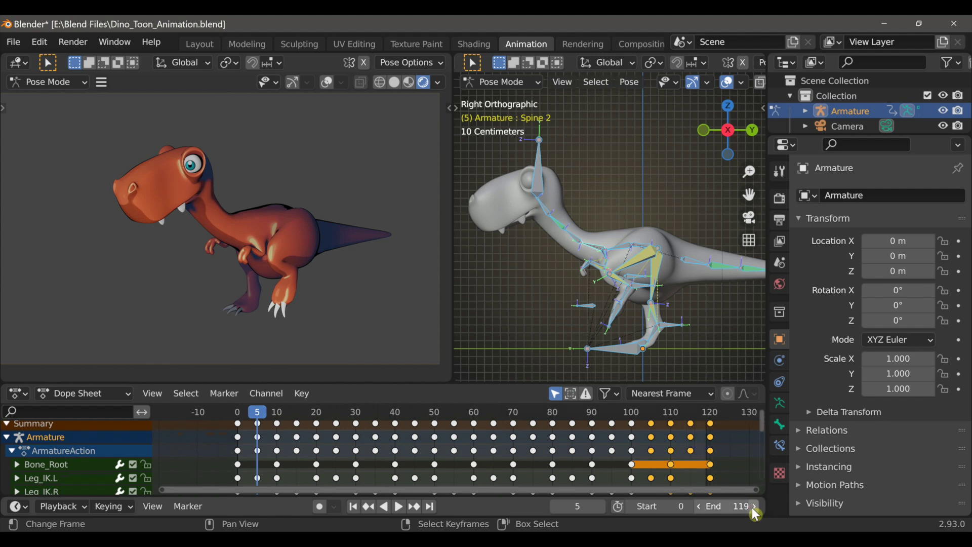
left_click(399, 507)
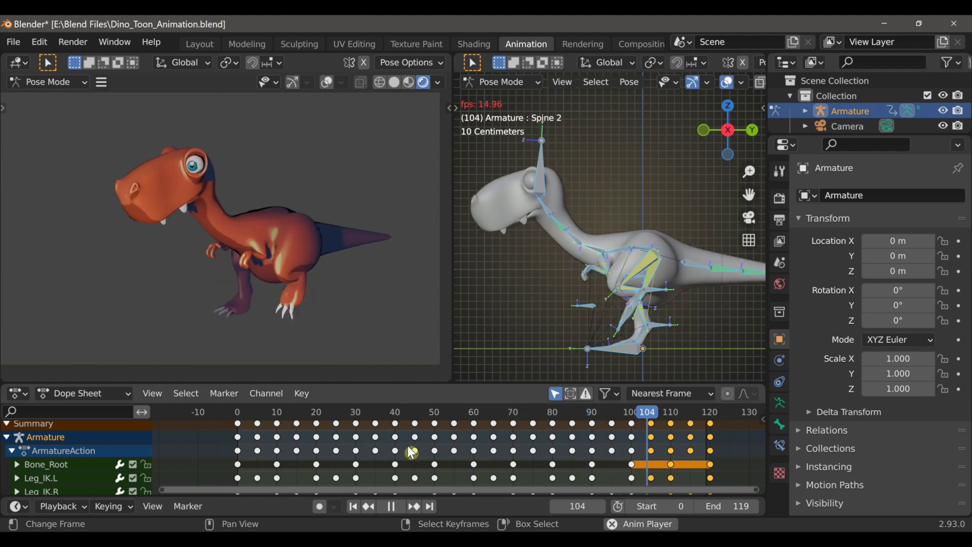
key("space")
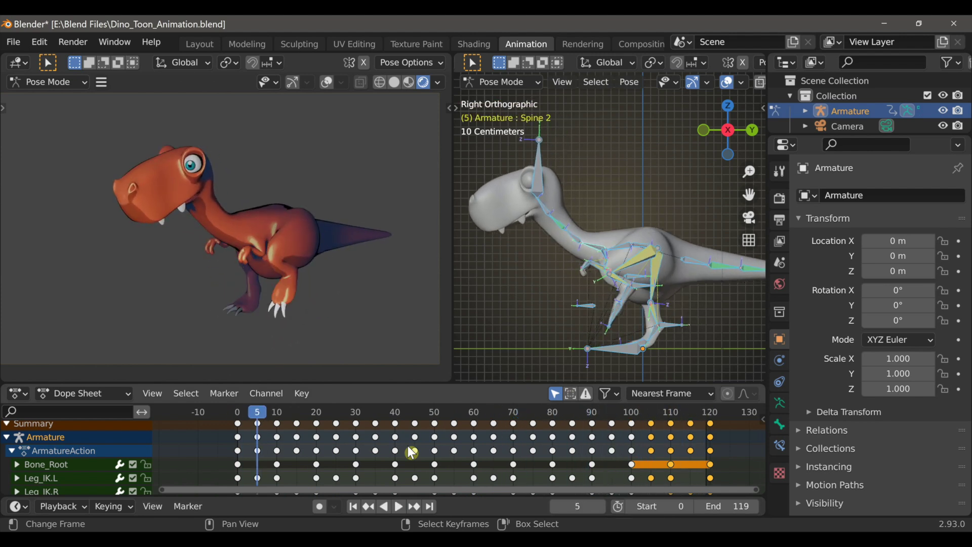
key("ctrl+s")
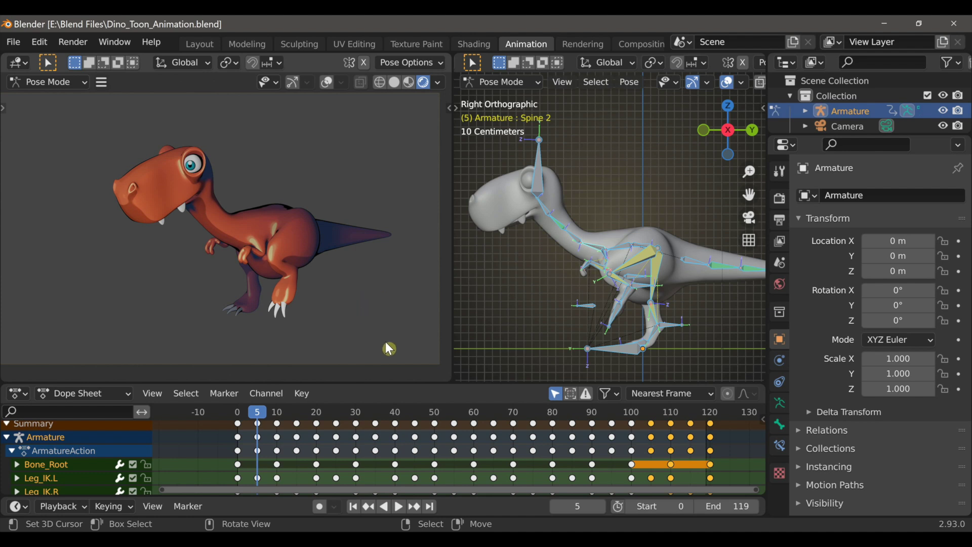
Select Tail_1 and Tail_4 and delete all their existing keyframes
key("Home")
left_click(651, 263)
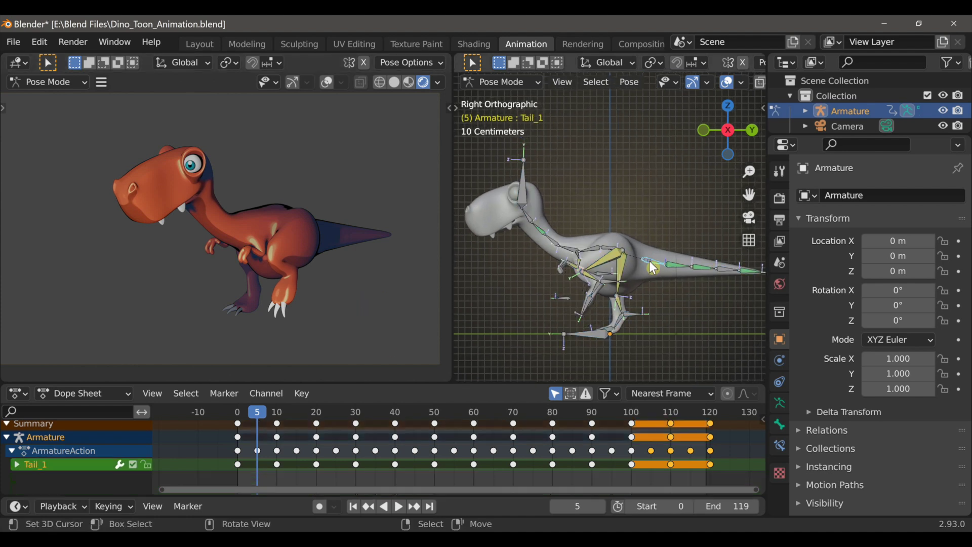
left_click(725, 269, "shift")
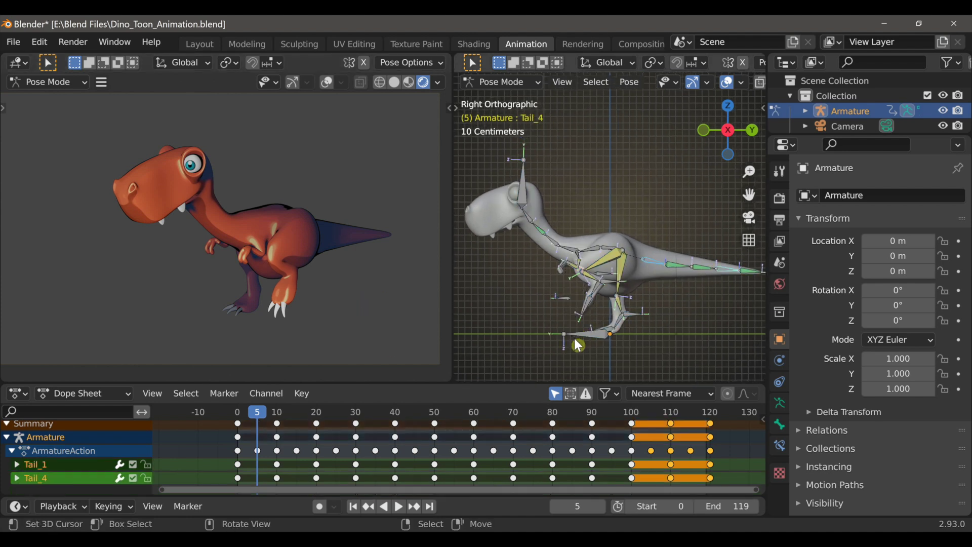
key("a")
key("x")
left_click(464, 447)
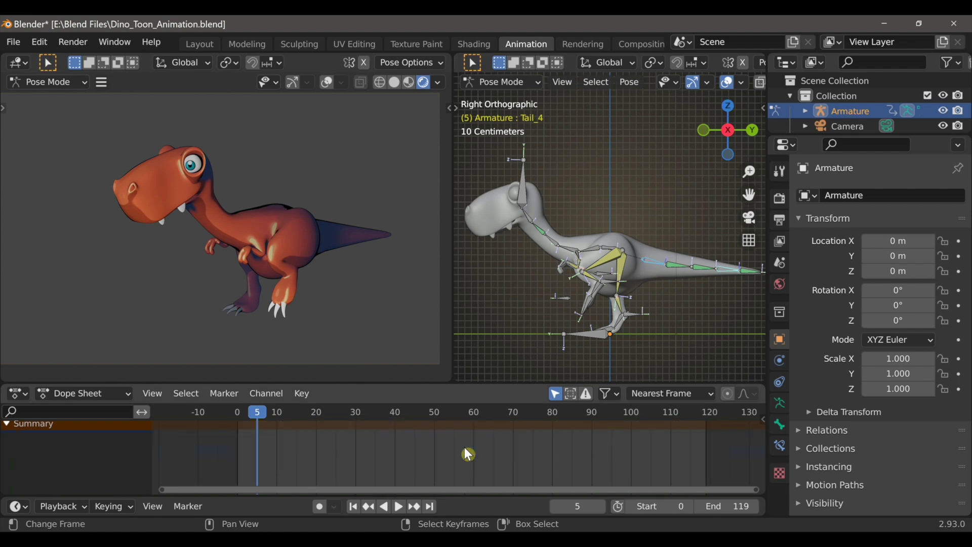
Key the tail bones' rotation at frame 0 and copy those keys to frame 120
left_click_drag(263, 428, 239, 418)
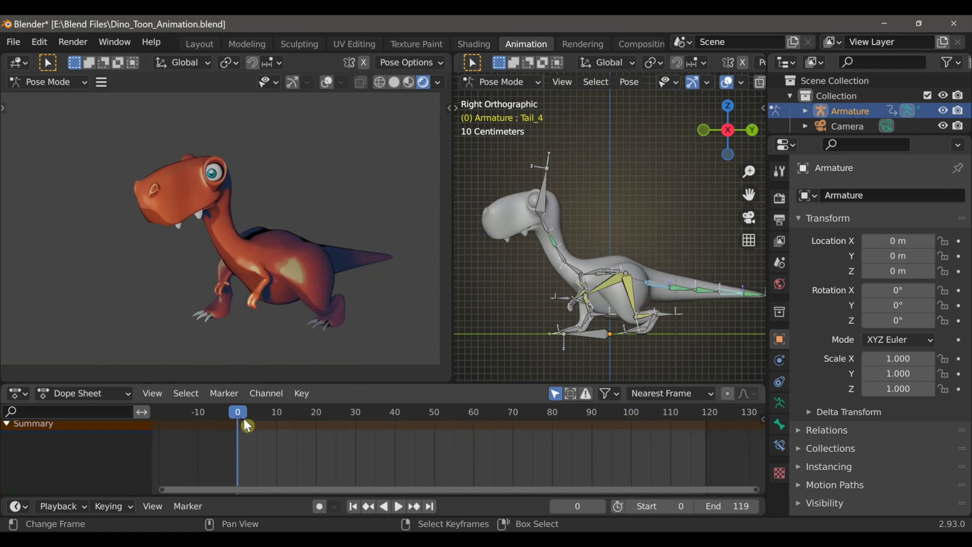
scroll(598, 344, "down", 2)
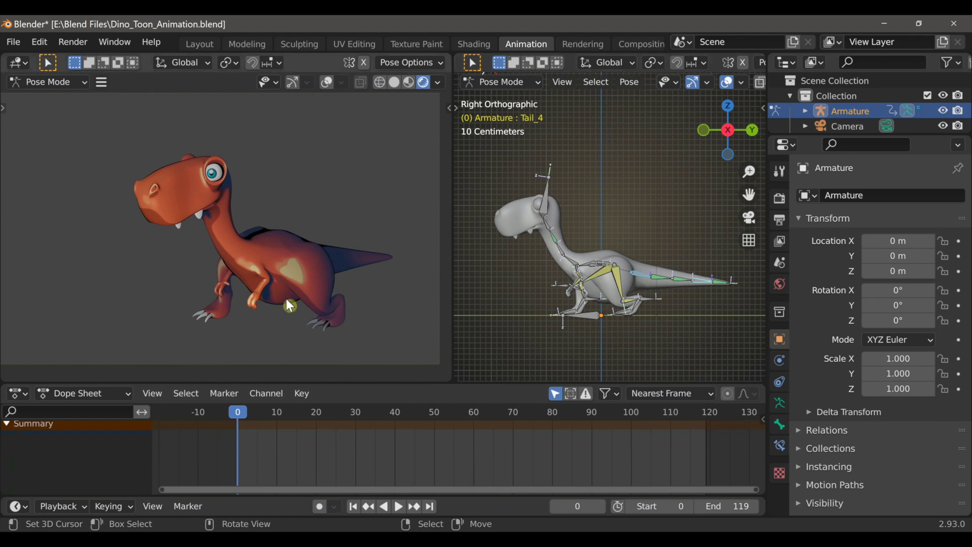
scroll(286, 299, "up", 2)
middle_click_drag(288, 304, 266, 296)
key("i")
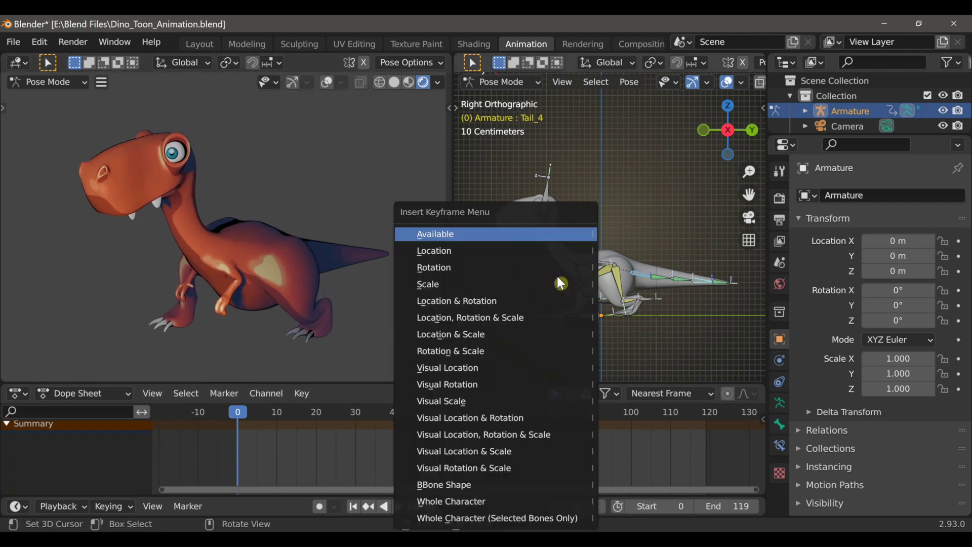
left_click(489, 267)
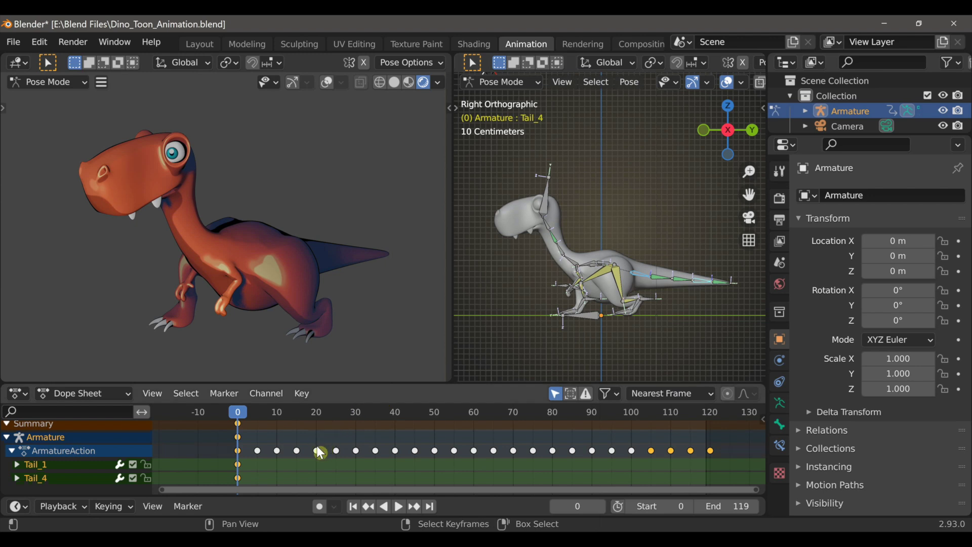
key("shift+d")
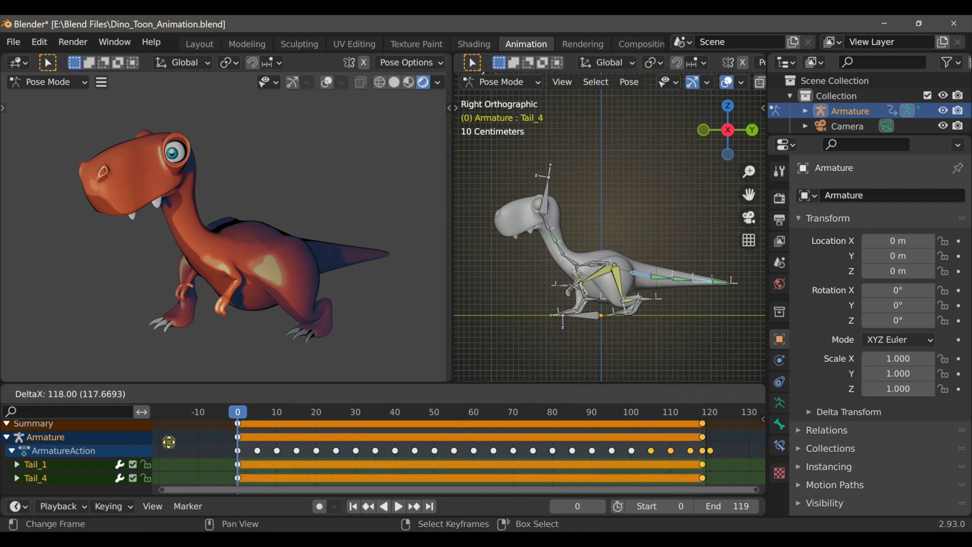
left_click(175, 440)
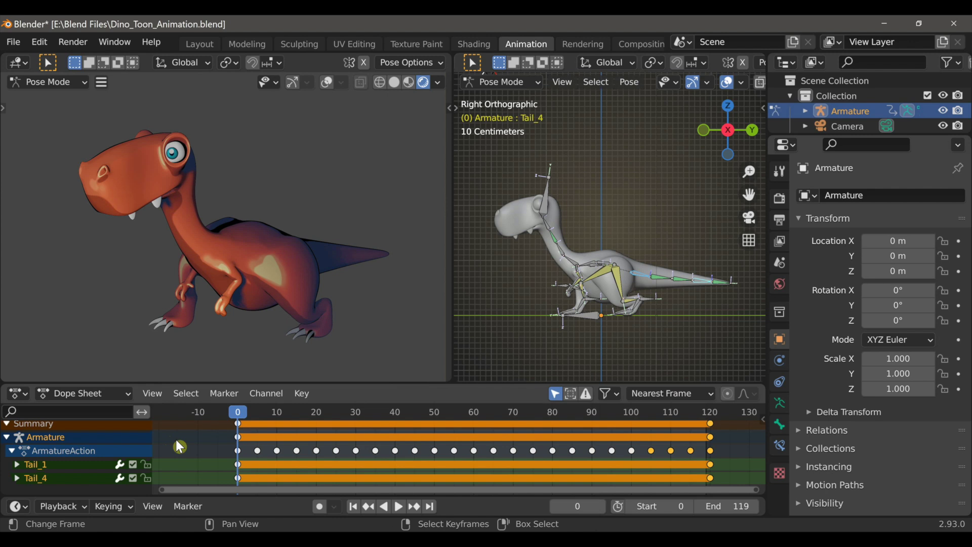
scroll(221, 447, "up", 1)
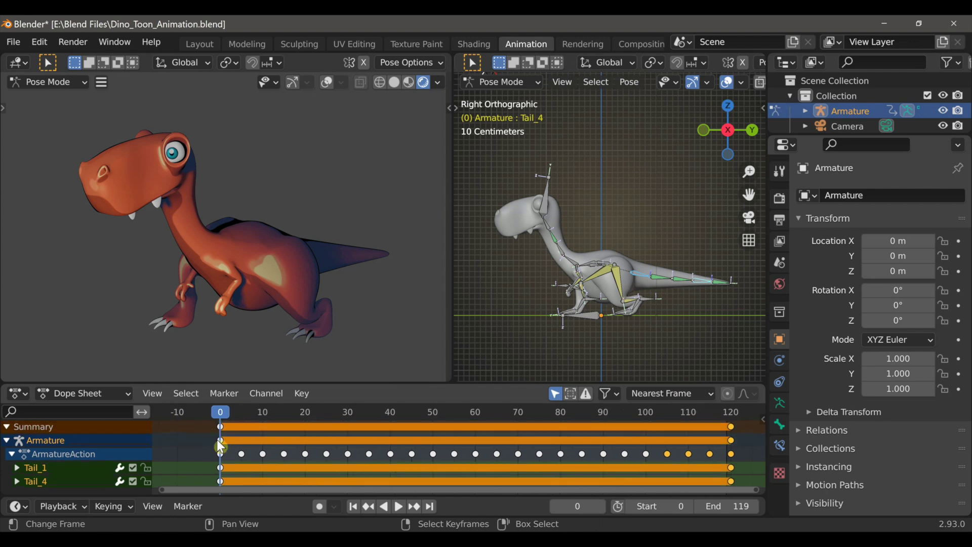
Rotate the Tail_4 tail-tip bone and key its rotation at frame 5
key("space")
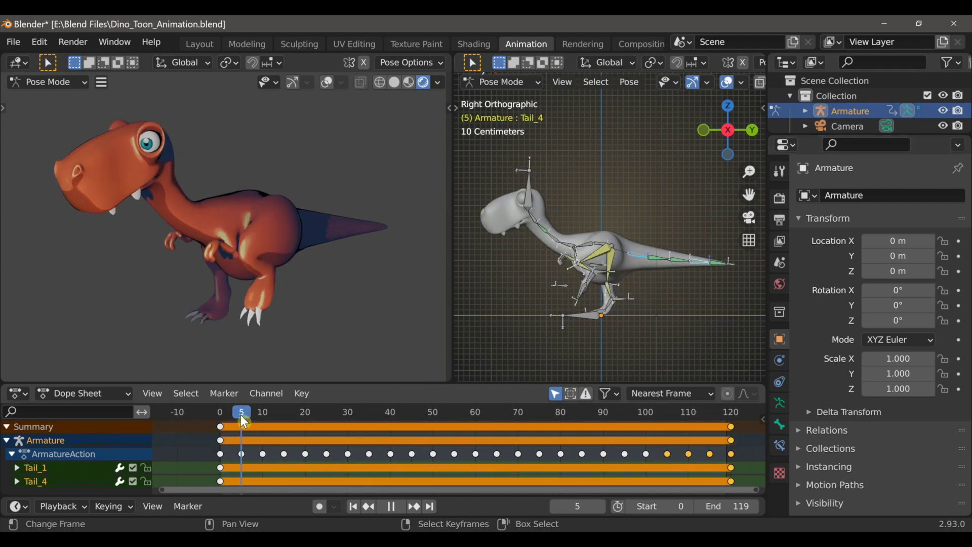
key("Escape")
left_click(694, 262)
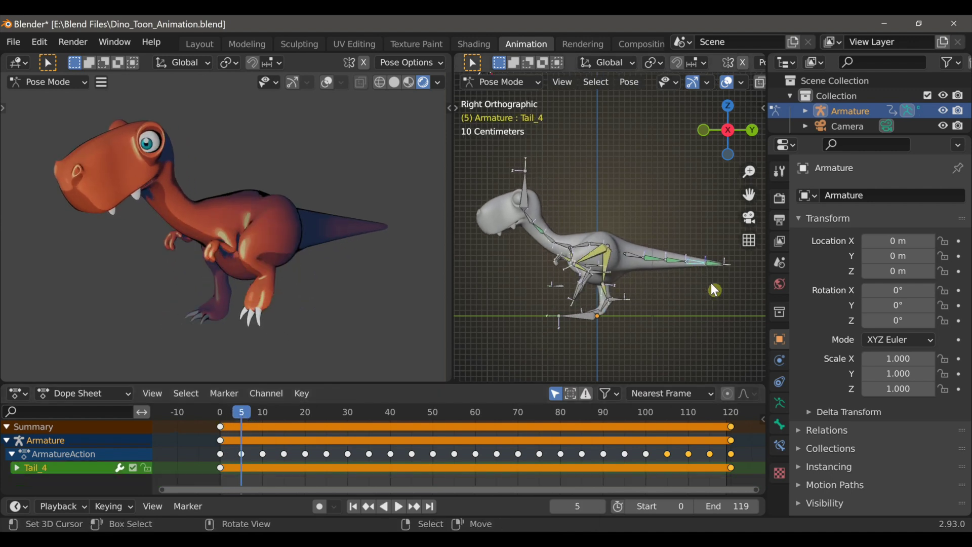
key("r")
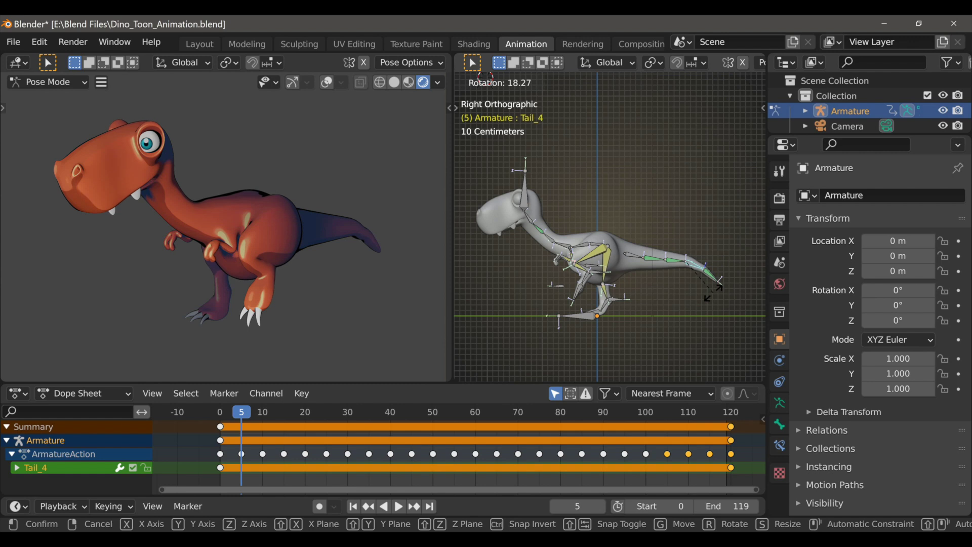
left_click(696, 299)
key("i")
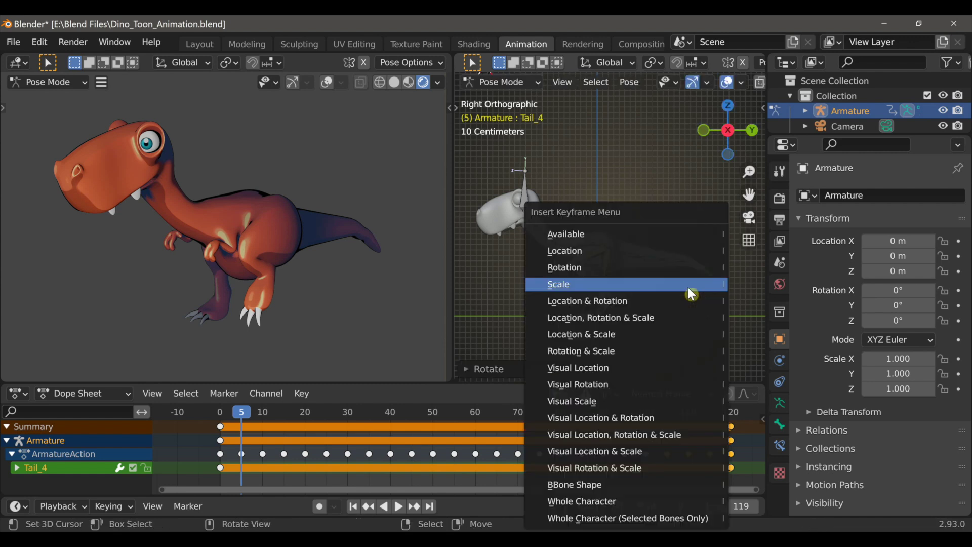
left_click(656, 271)
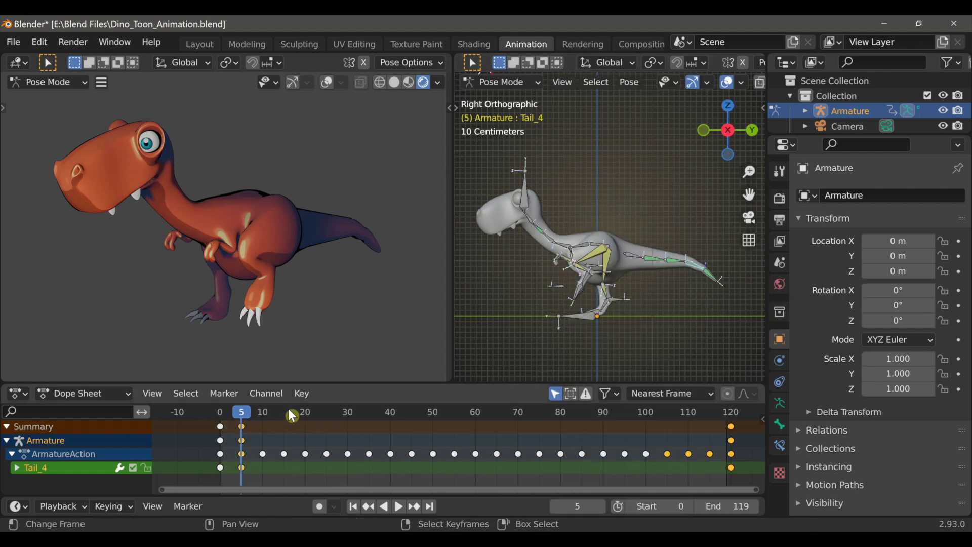
At frame 10, swing Tail_1 upward and key its rotation
left_click(262, 424)
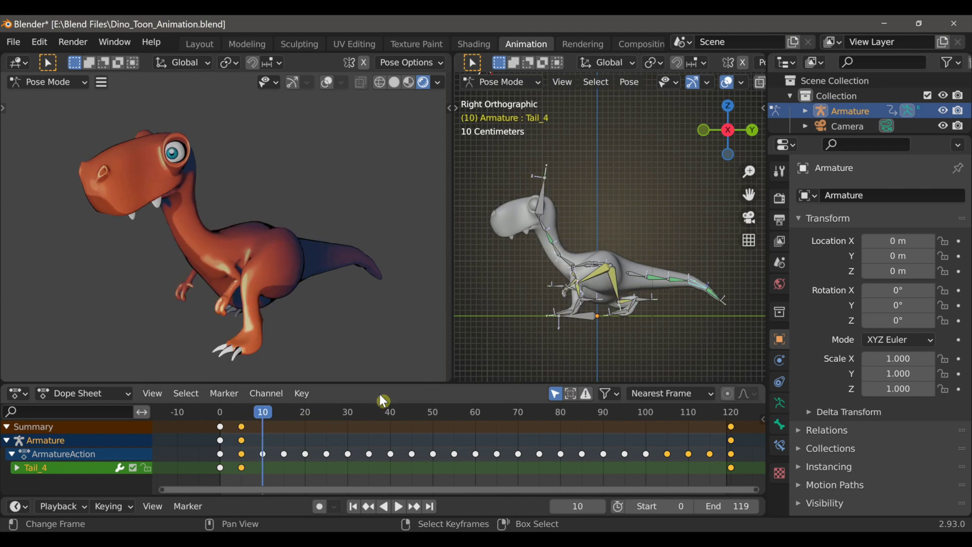
left_click(639, 283)
key("r")
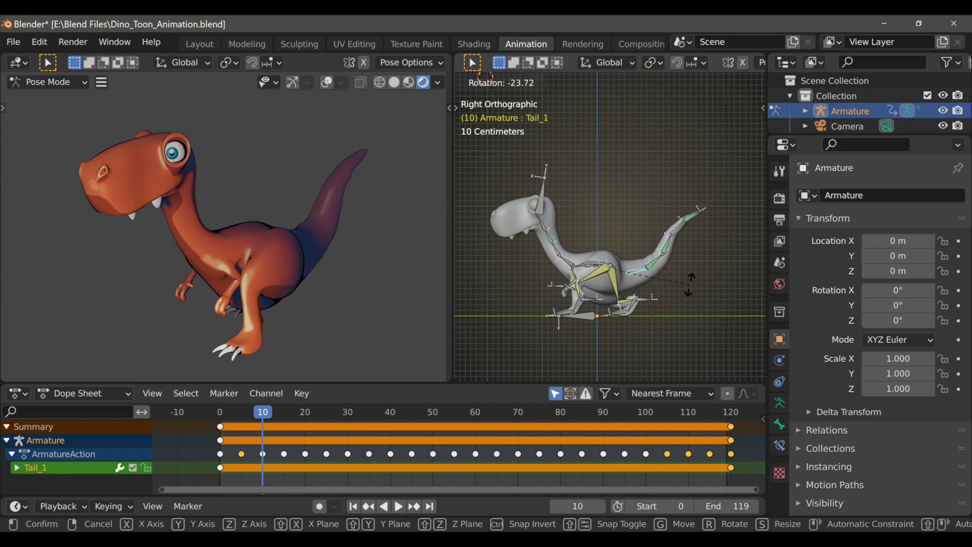
left_click(693, 290)
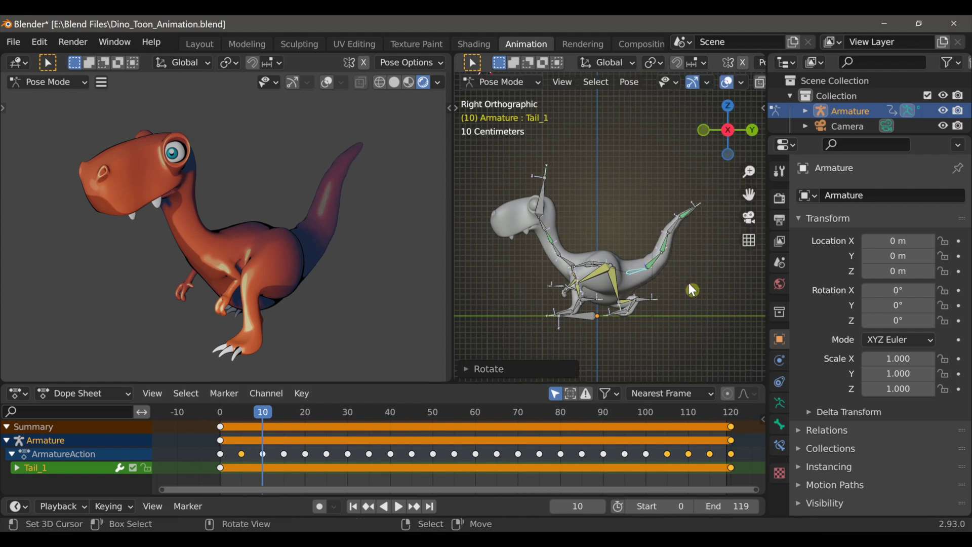
key("i")
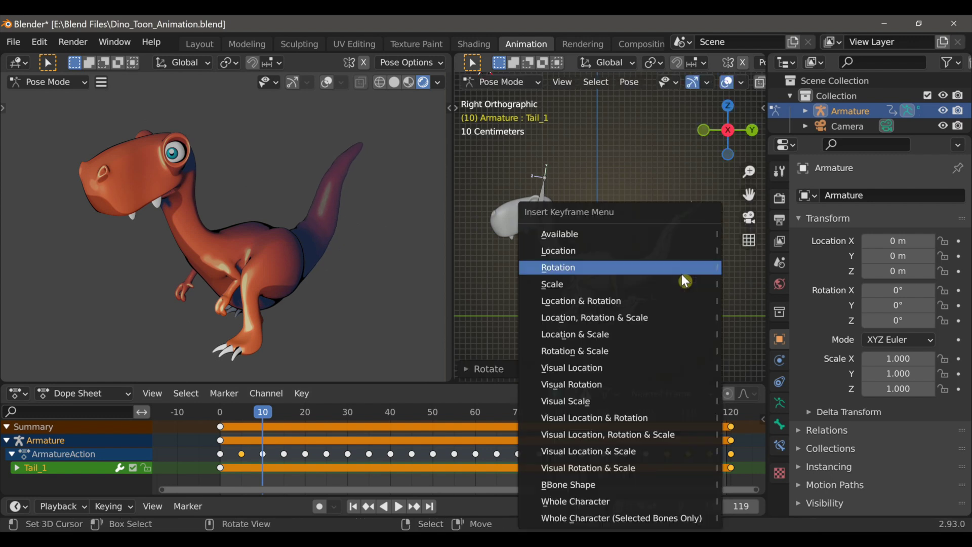
left_click(681, 275)
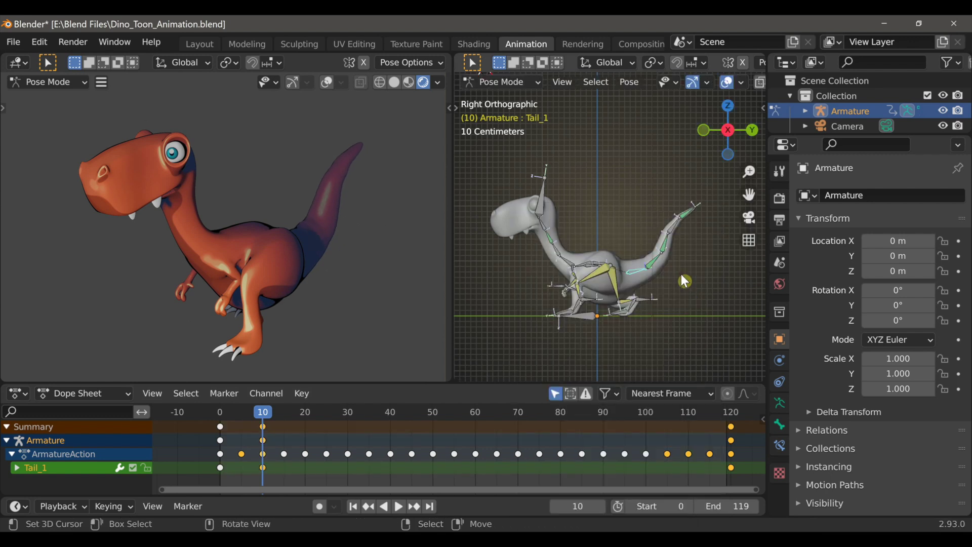
At frame 15, curl Tail_4 upward, key its rotation, and replay from the start
left_click(284, 433)
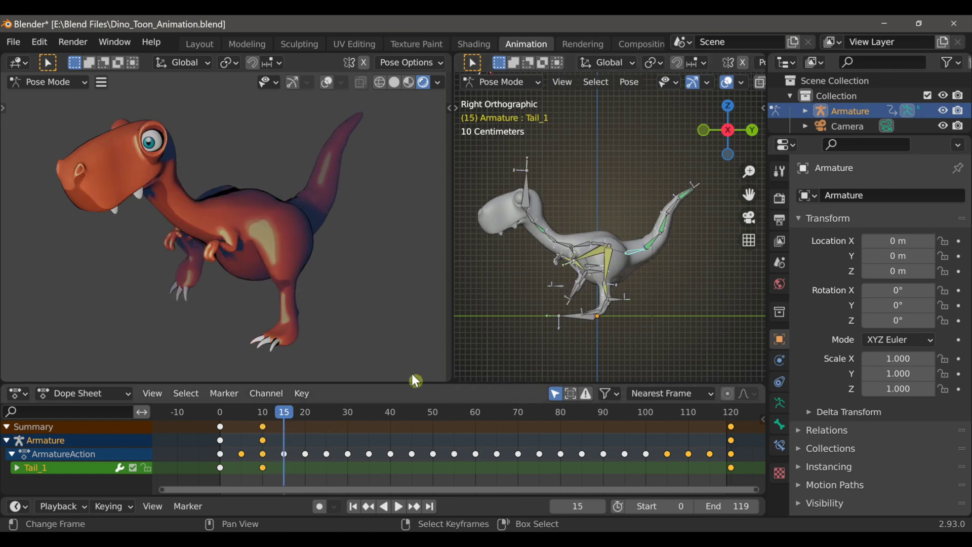
left_click(673, 207)
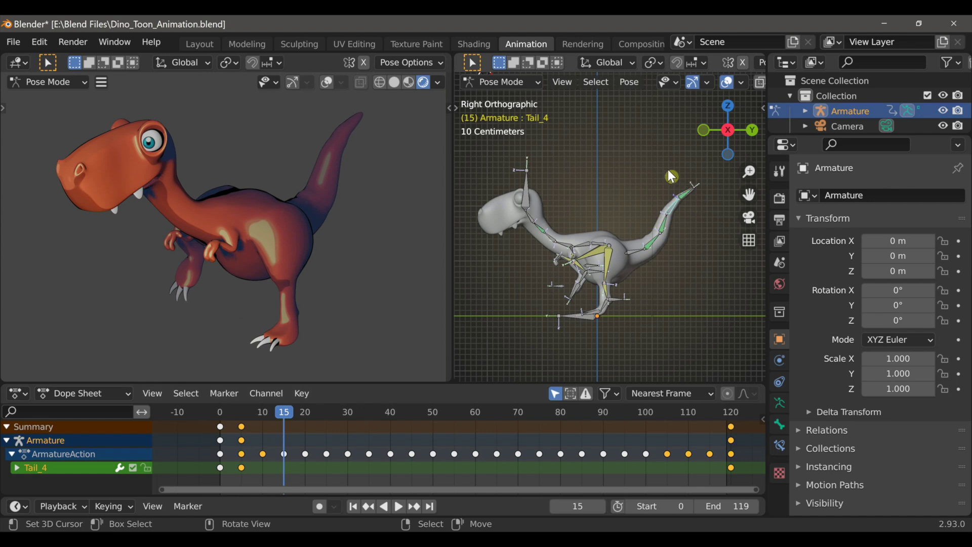
key("r")
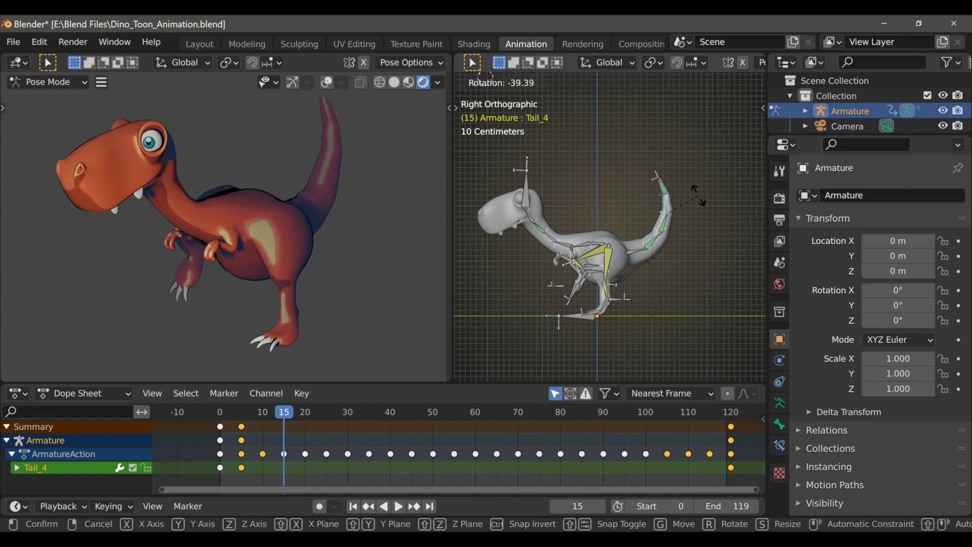
left_click(695, 192)
middle_click_drag(434, 207, 422, 220)
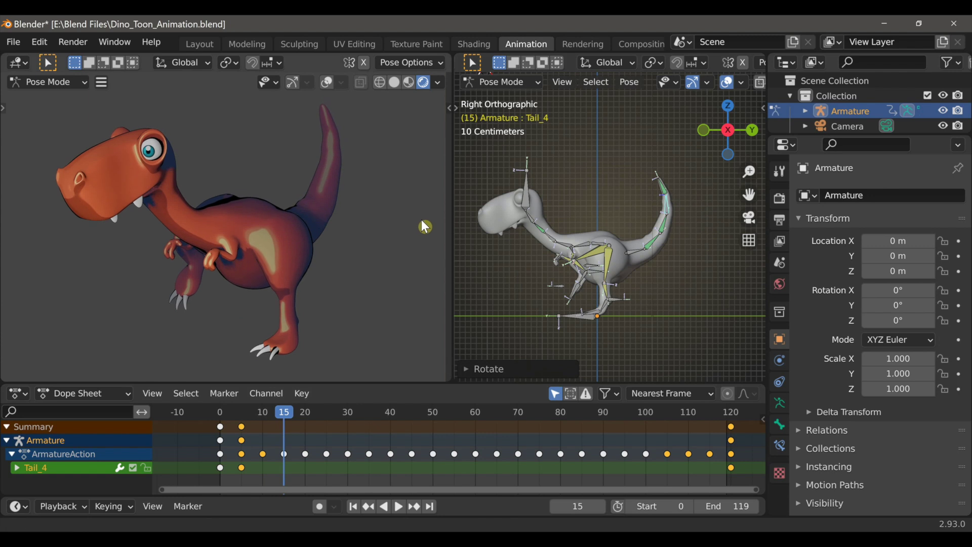
key("r")
left_click(681, 176)
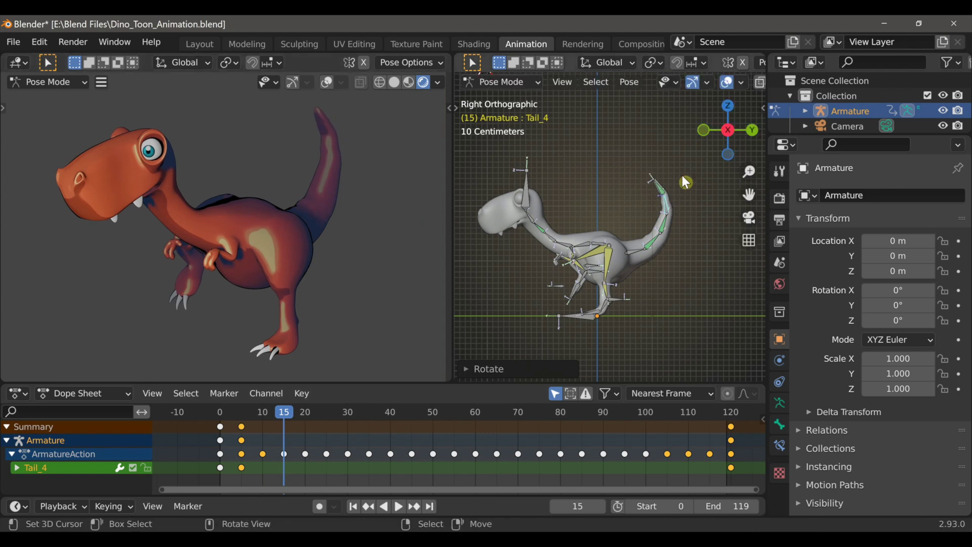
key("i")
left_click(678, 182)
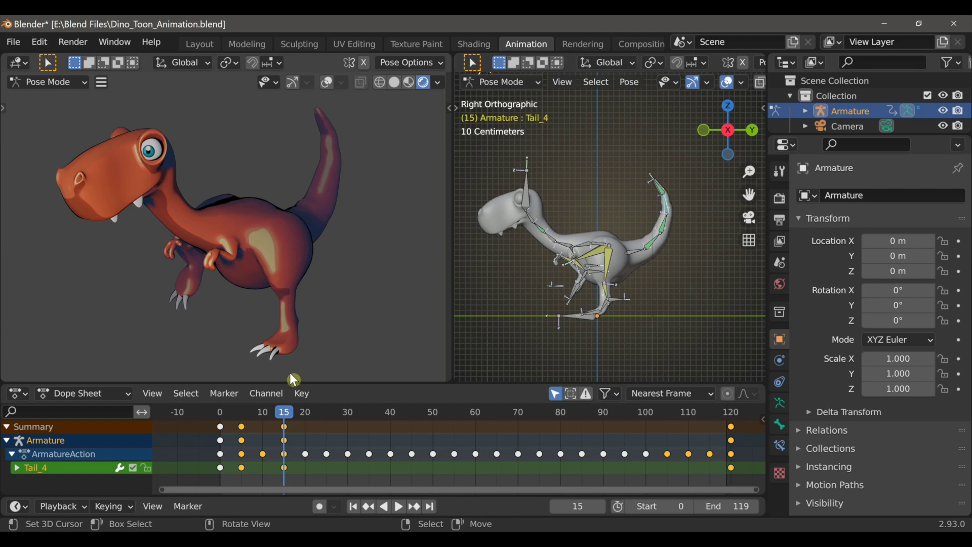
key("shift+Left")
key("space")
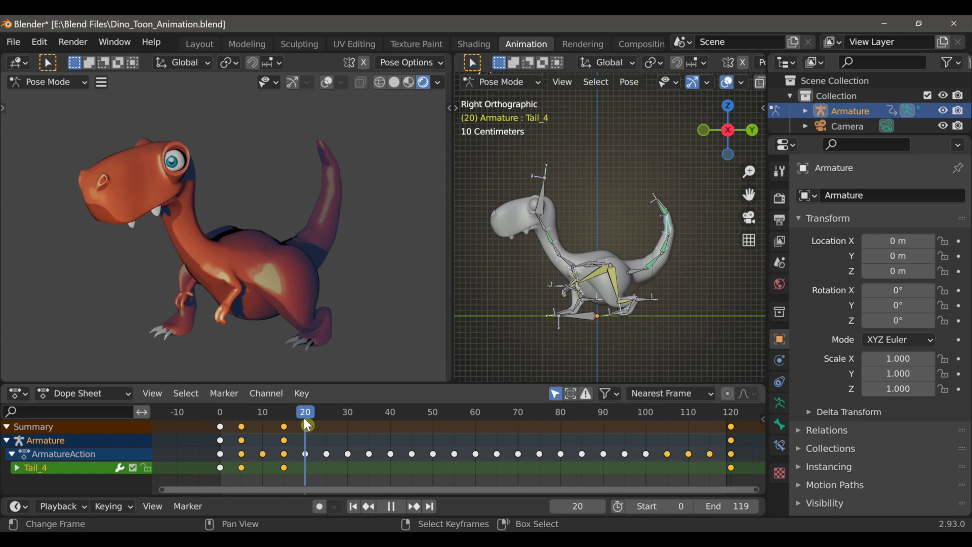
Copy the Tail_1 and Tail_4 key columns at frames 0, 5, 10 and 15 to 20 frames later
mouse_move(303, 418)
left_mouse_down()
mouse_move(221, 427)
mouse_move(286, 424)
left_mouse_up()
key("space")
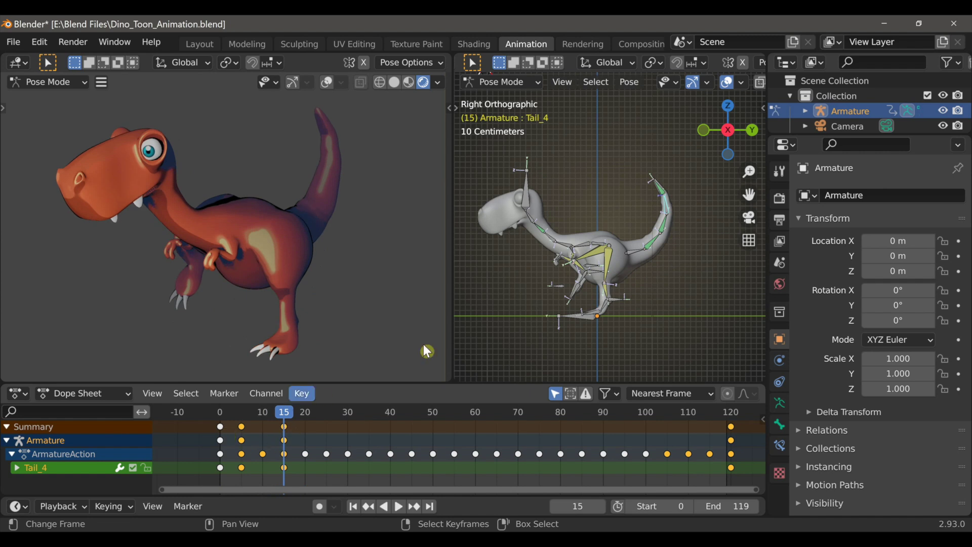
left_click(643, 256, "shift")
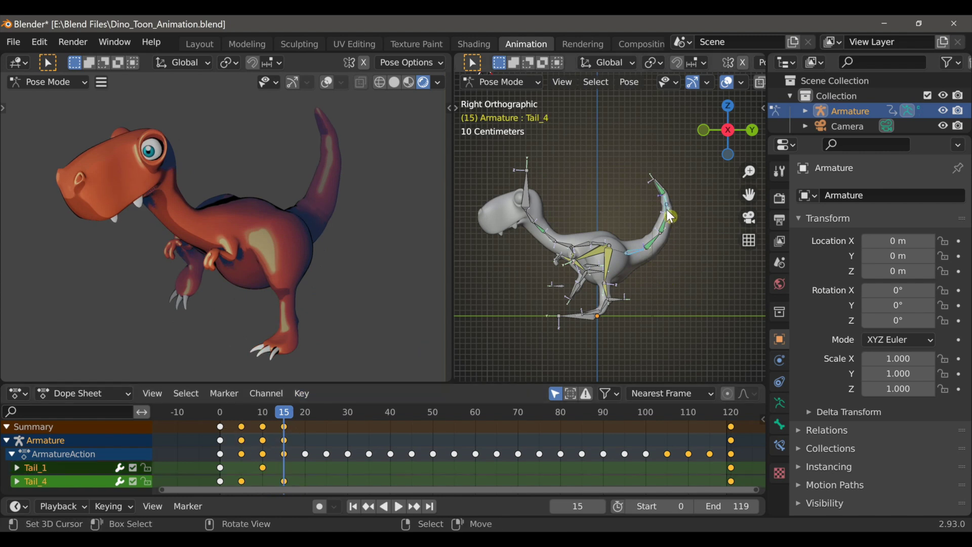
left_click(358, 451)
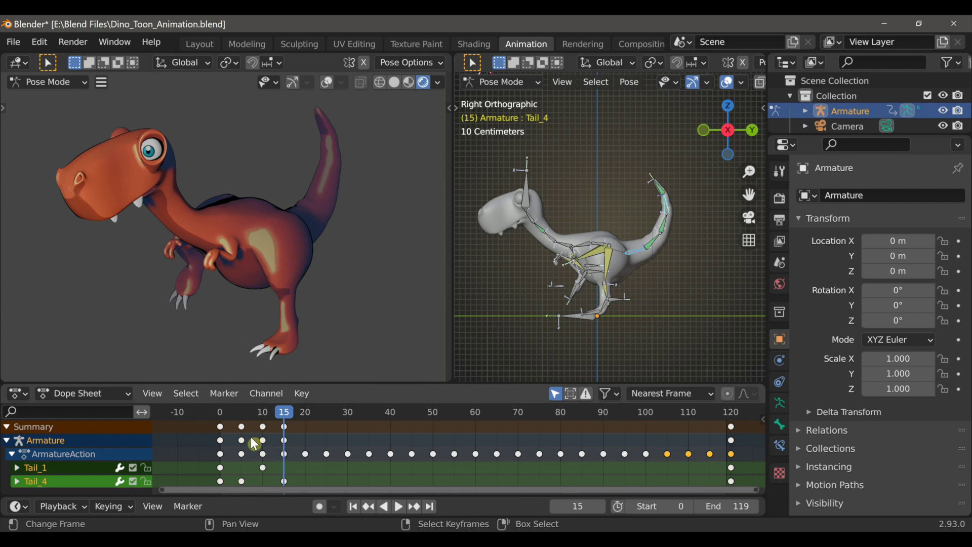
left_click(220, 427)
left_click(241, 427, "shift")
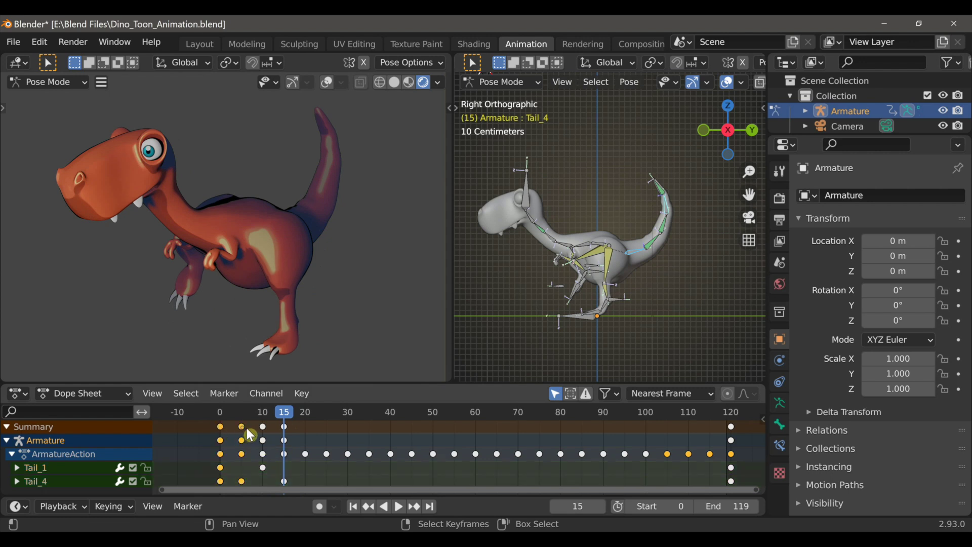
left_click(262, 427, "shift")
left_click(285, 427, "shift")
middle_click_drag(360, 439, 339, 439)
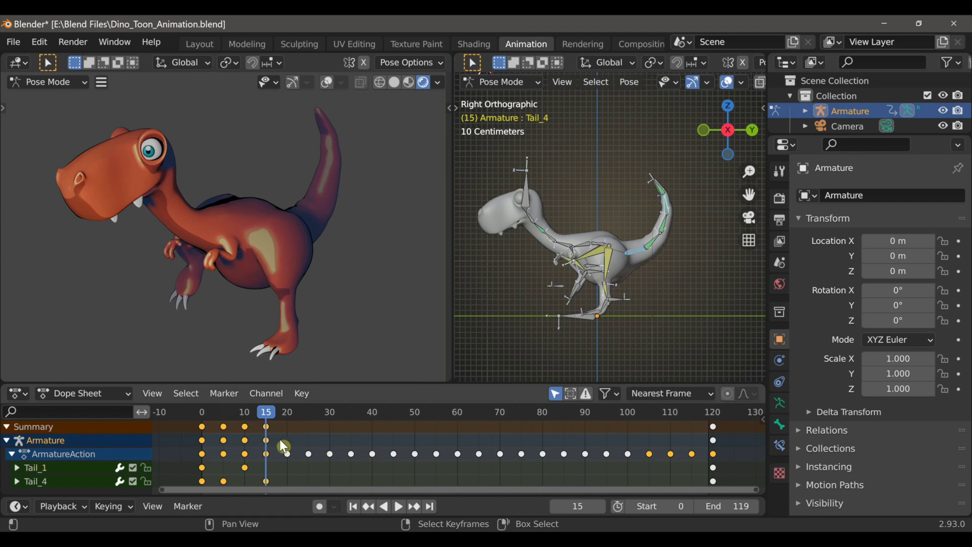
key("g")
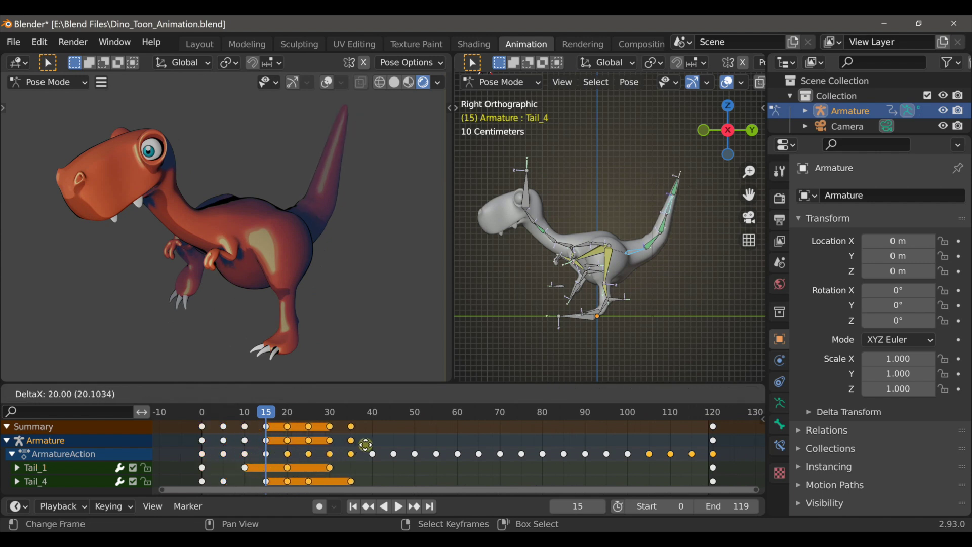
left_click(366, 446)
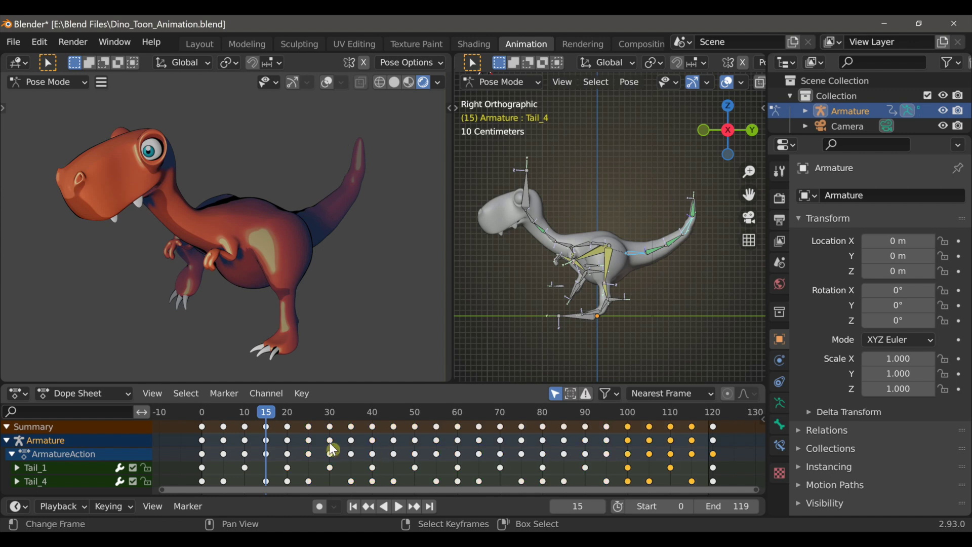
Play the walk cycle from frame 0 and scrub frames 8 to 20 to review it
left_click(204, 432)
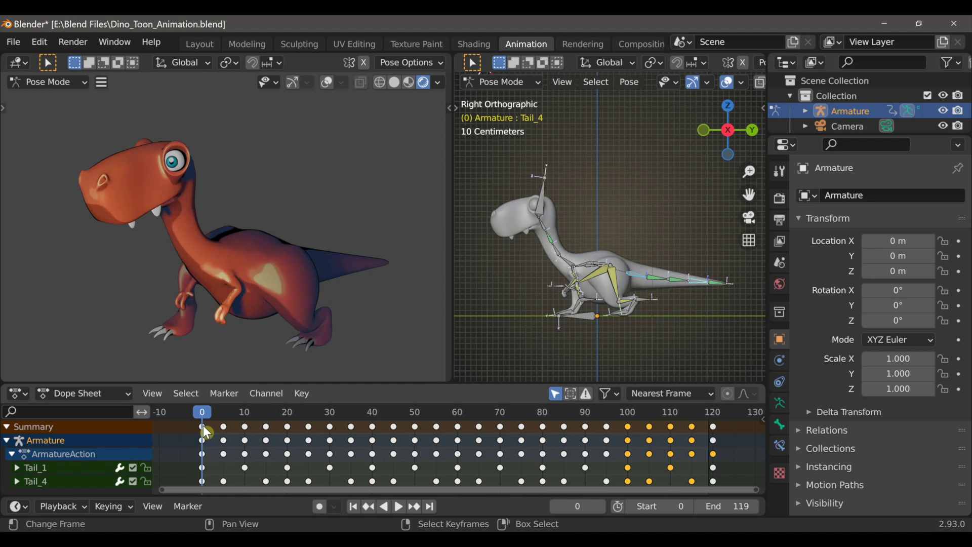
left_click(400, 506)
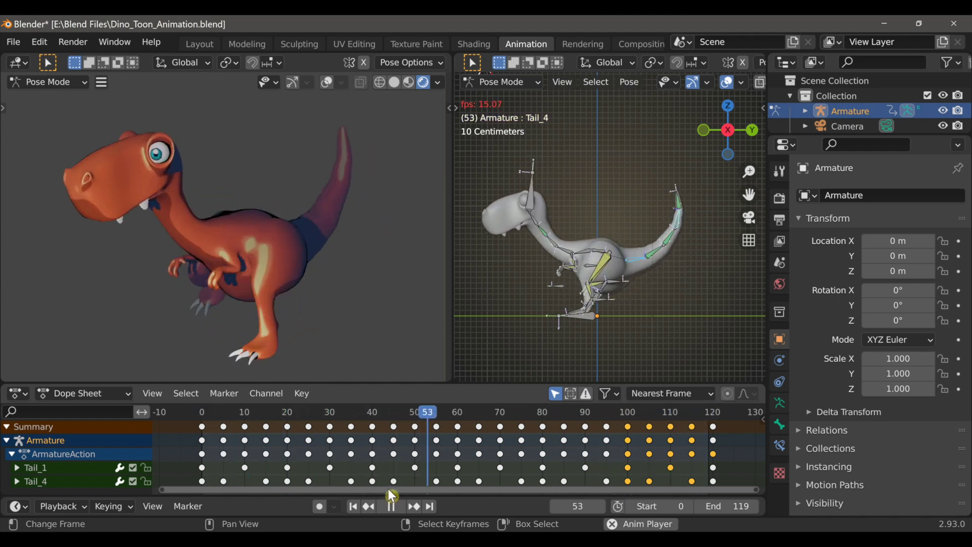
key("Escape")
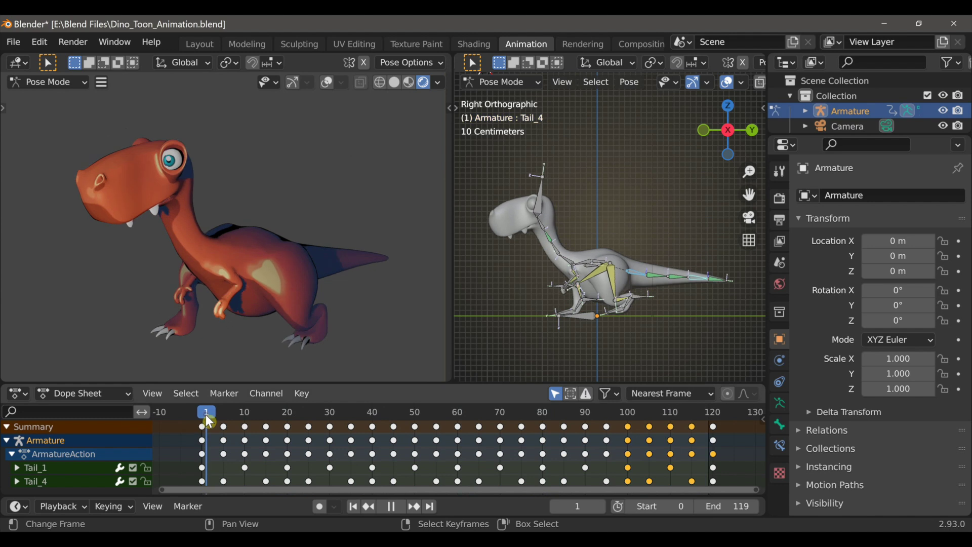
left_click_drag(238, 426, 289, 441)
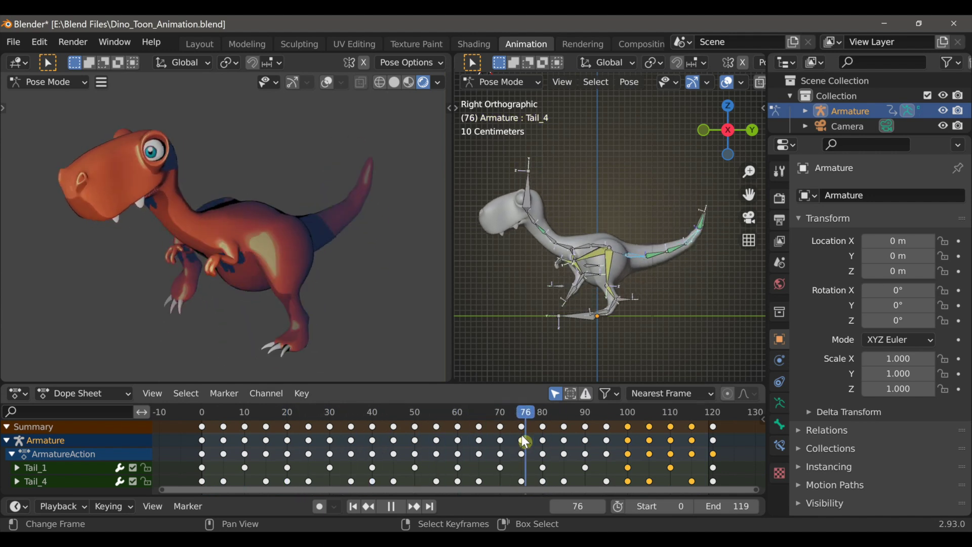
key("space")
Select all keyframes and scale them out from frame 0 to slow the cycle
key("Home")
left_click(258, 432)
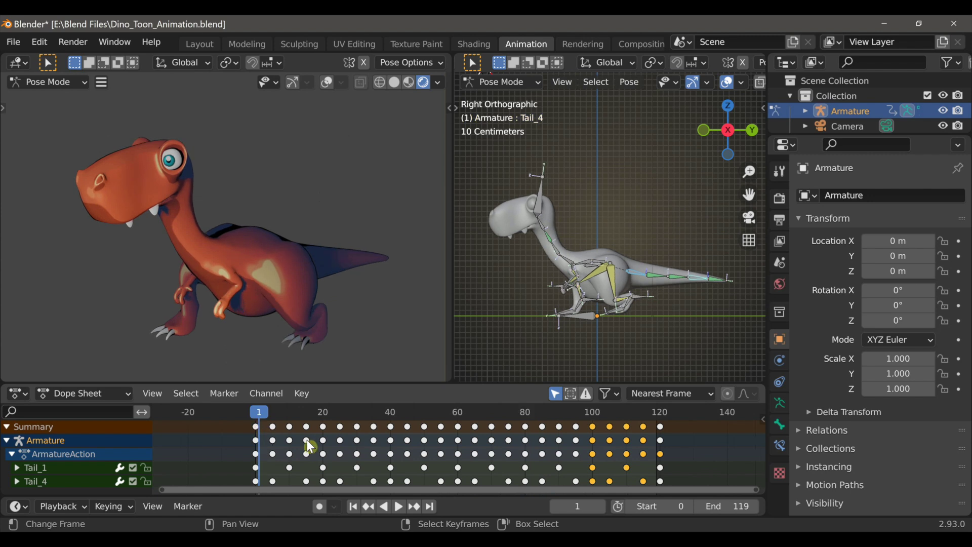
key("shift+Left")
key("a")
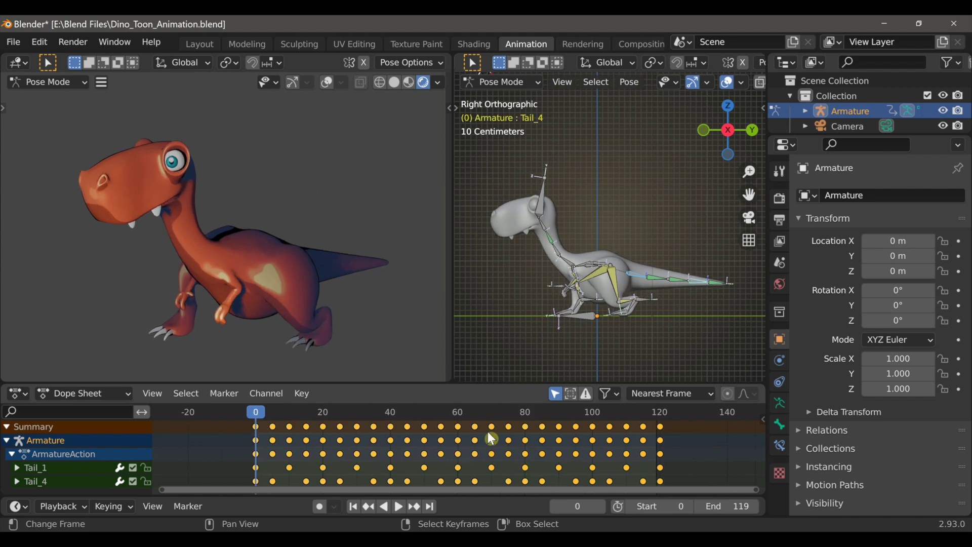
left_click(459, 426)
key("s")
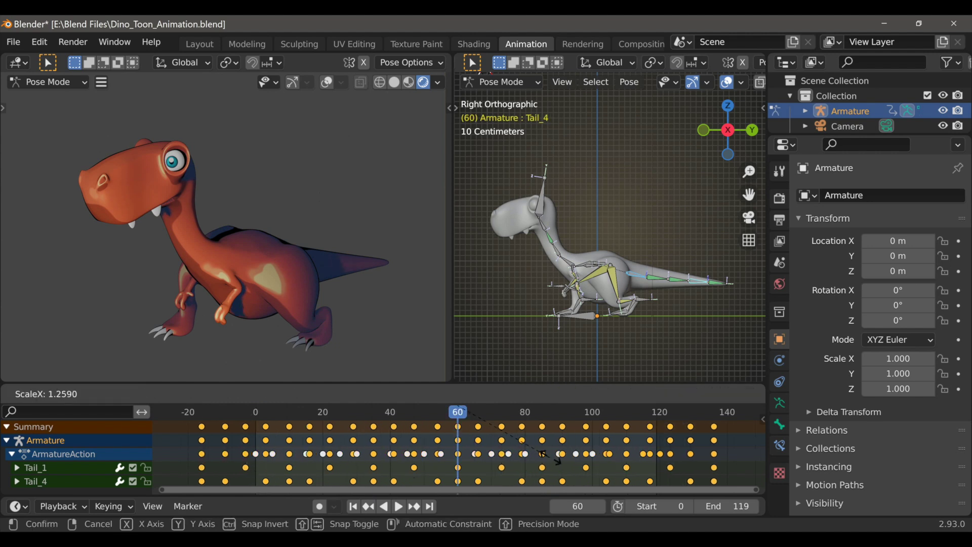
right_click(547, 456)
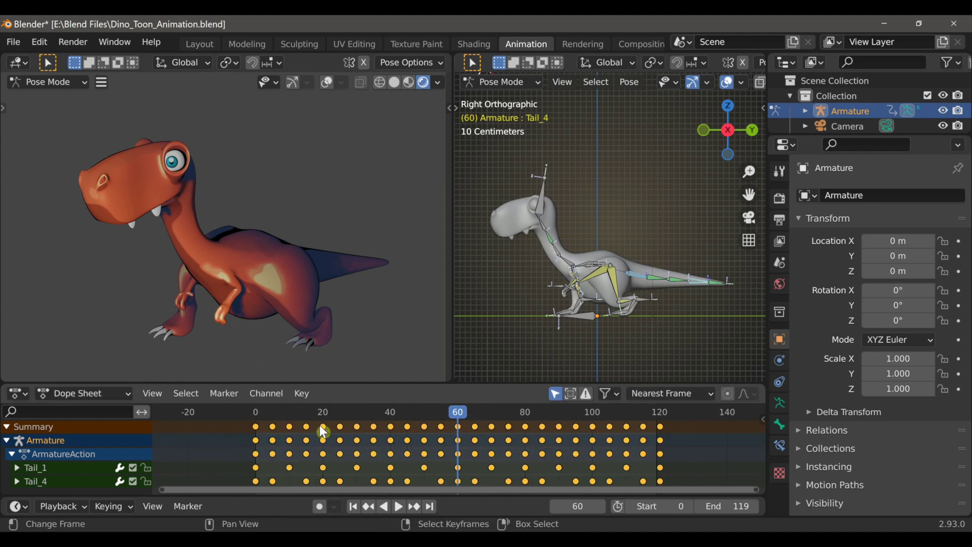
left_click(254, 426)
key("s")
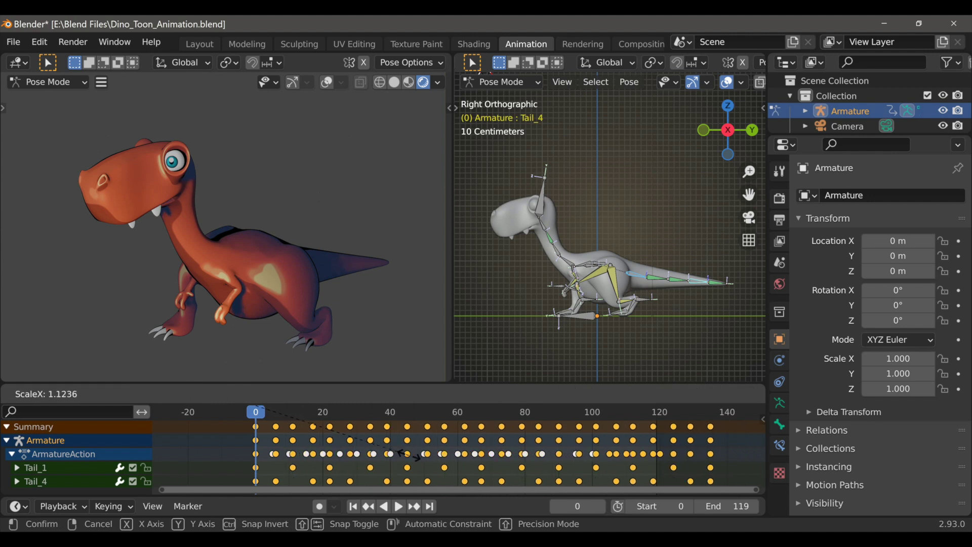
left_click(411, 458)
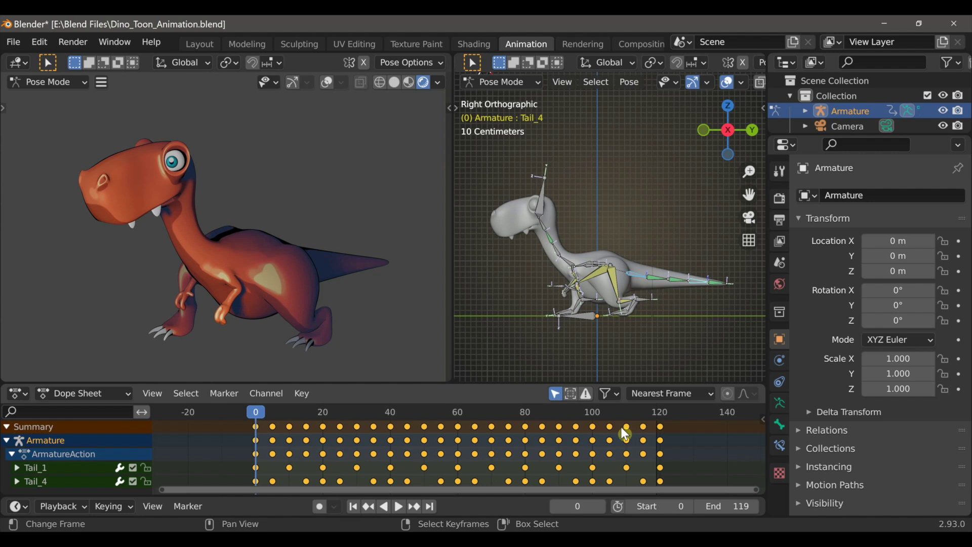
key("s")
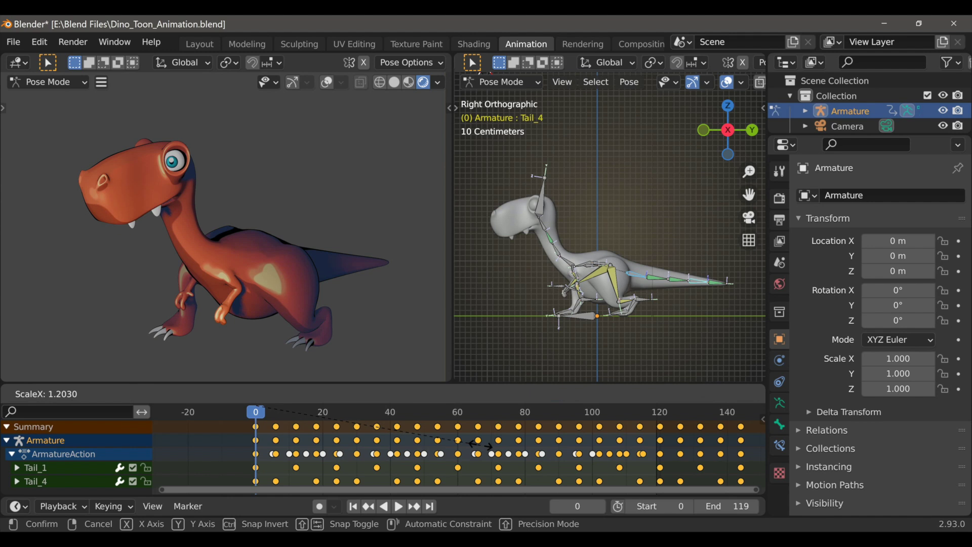
left_click(485, 453)
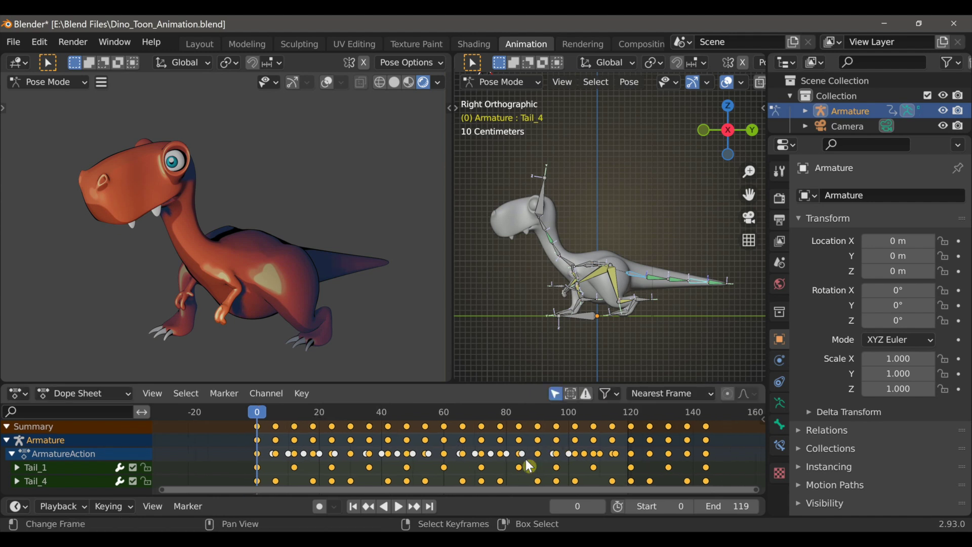
Play the slower walk cycle and view the left viewport through the scene camera
left_click(400, 507)
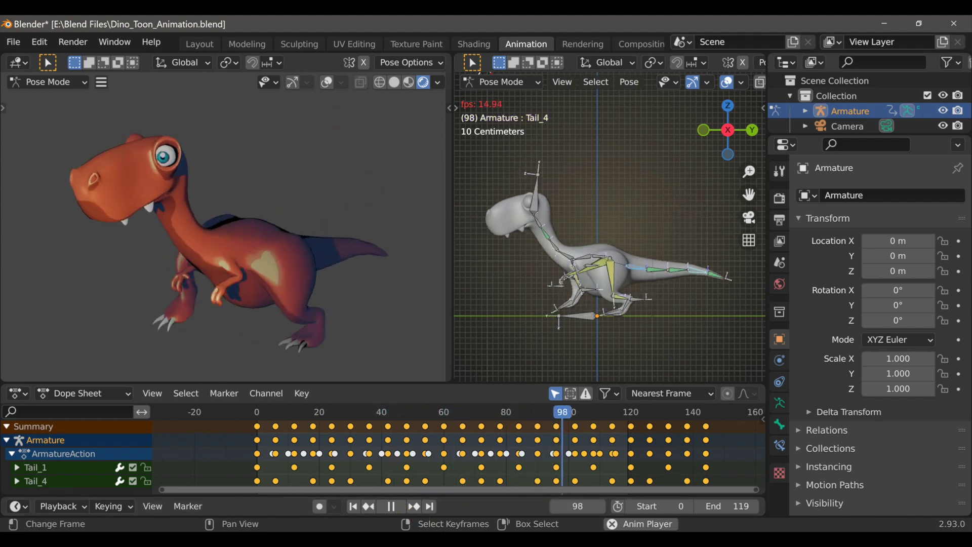
key("KP_0")
scroll(324, 319, "down", 2)
scroll(319, 313, "up", 1)
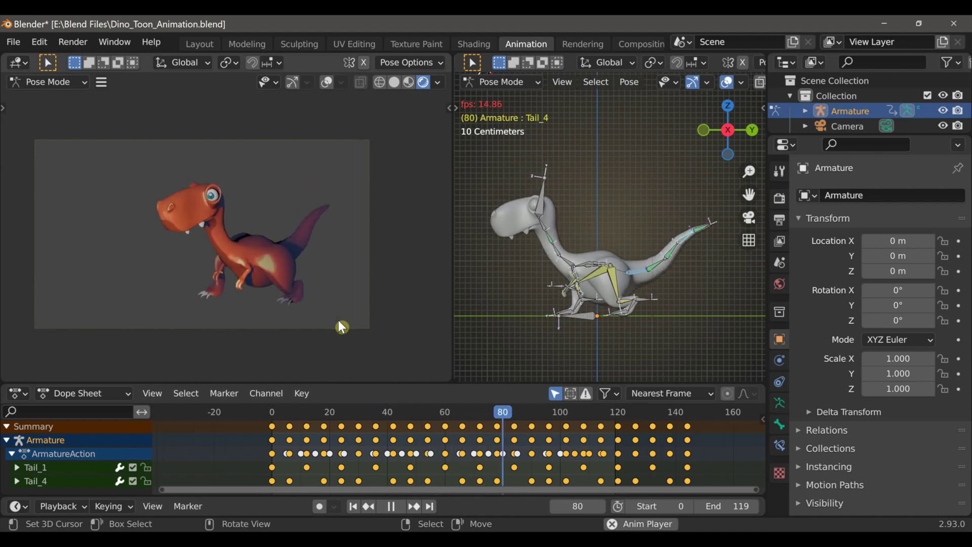
Box-select and delete the keyframes beyond frame 120, then scrub to frame 24
key("Escape")
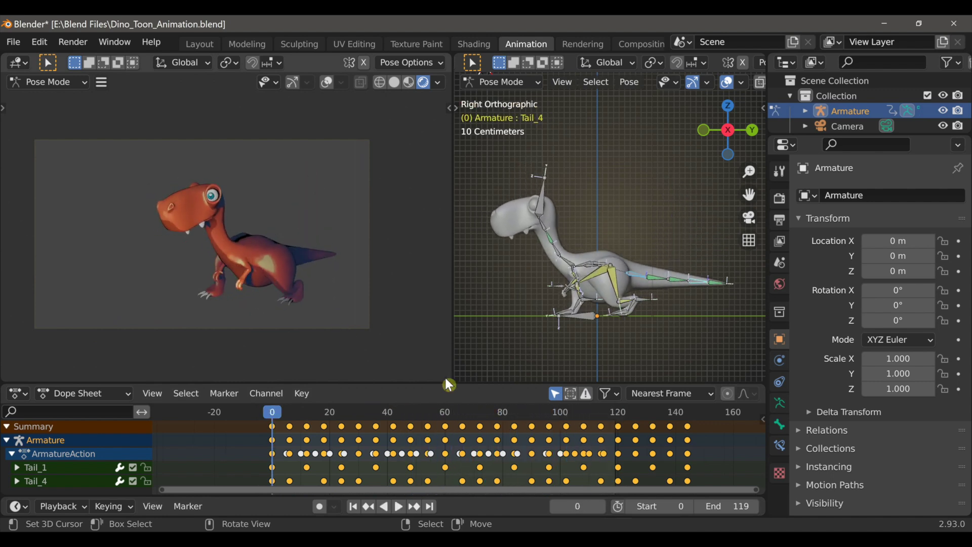
left_click(644, 441)
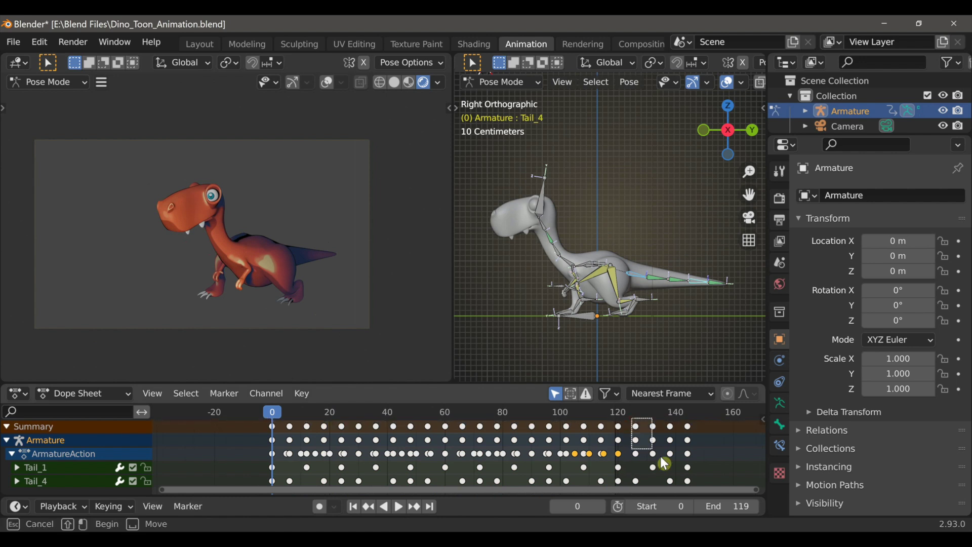
left_click_drag(631, 418, 704, 487)
key("x")
left_click(654, 437)
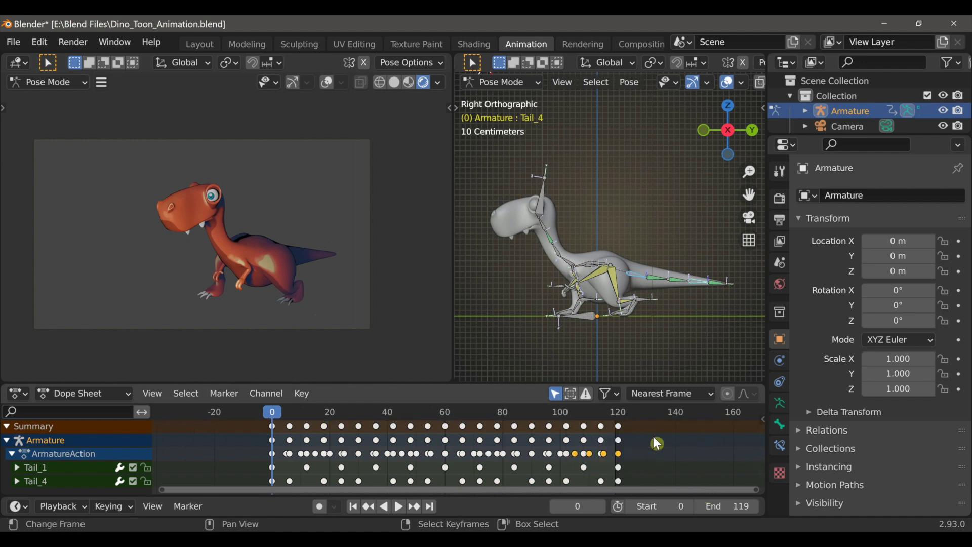
left_click_drag(276, 420, 345, 425)
Rotate Tail_1 and key its rotation at frame 24
left_click(667, 280)
key("r")
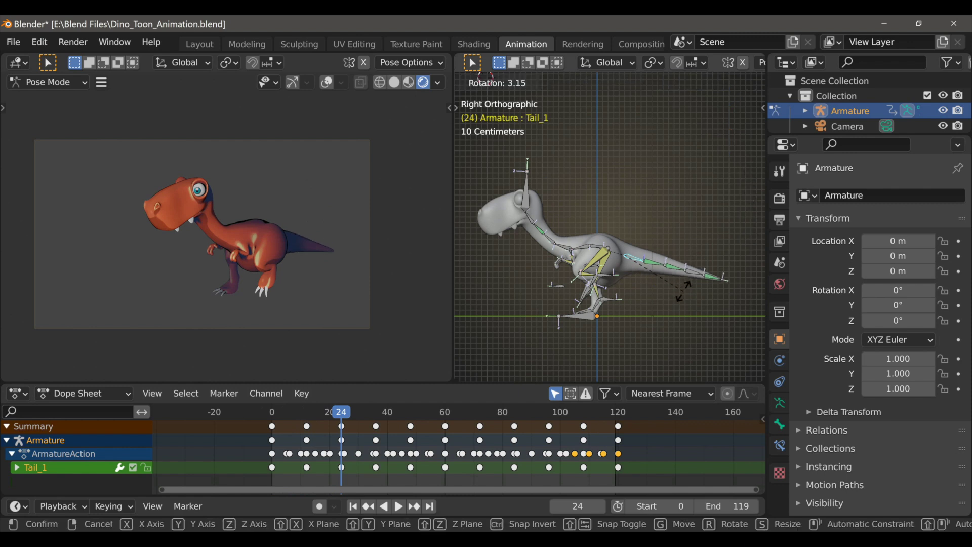
left_click(677, 289)
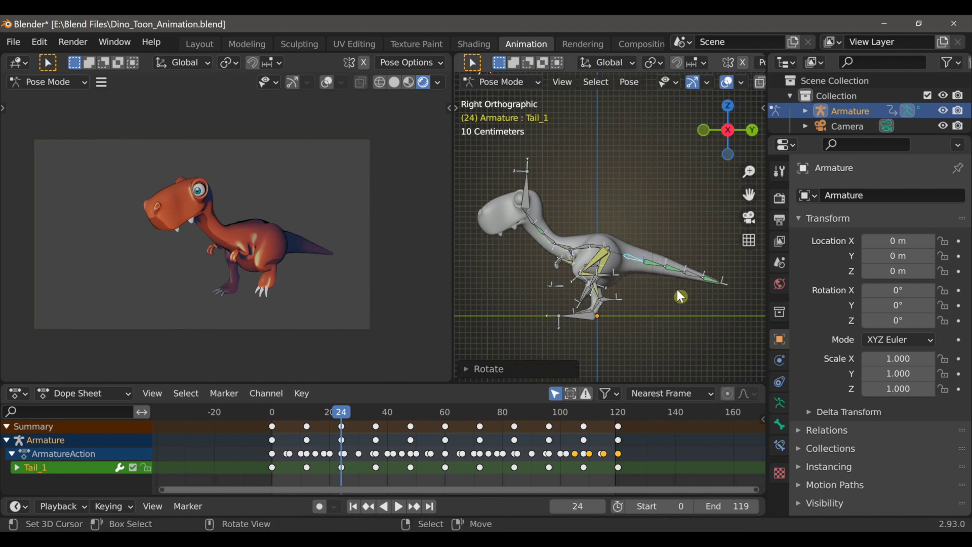
key("i")
left_click(650, 269)
At frame 72, rotate Tail_1 into a new pose, key it, and replay from the start
key("space")
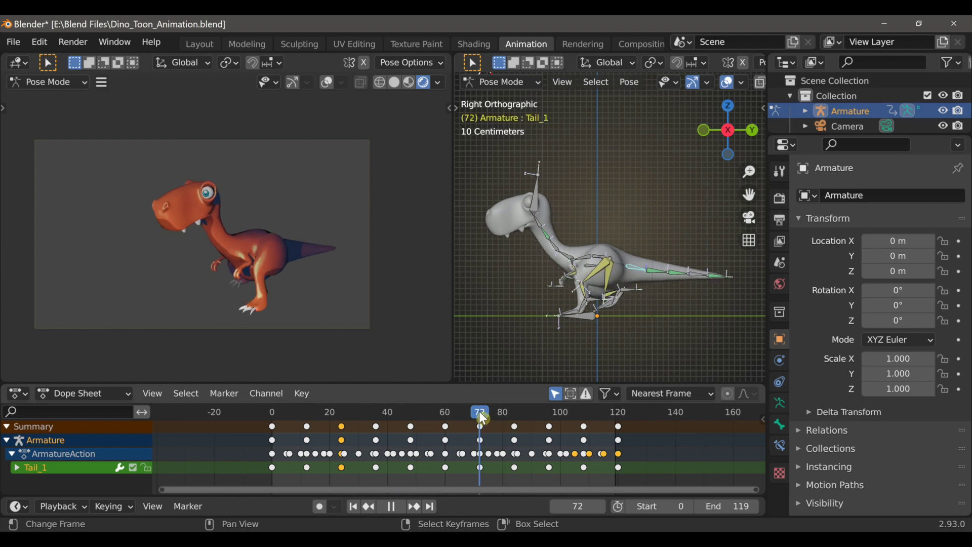
left_click_drag(483, 419, 485, 419)
key("space")
key("r")
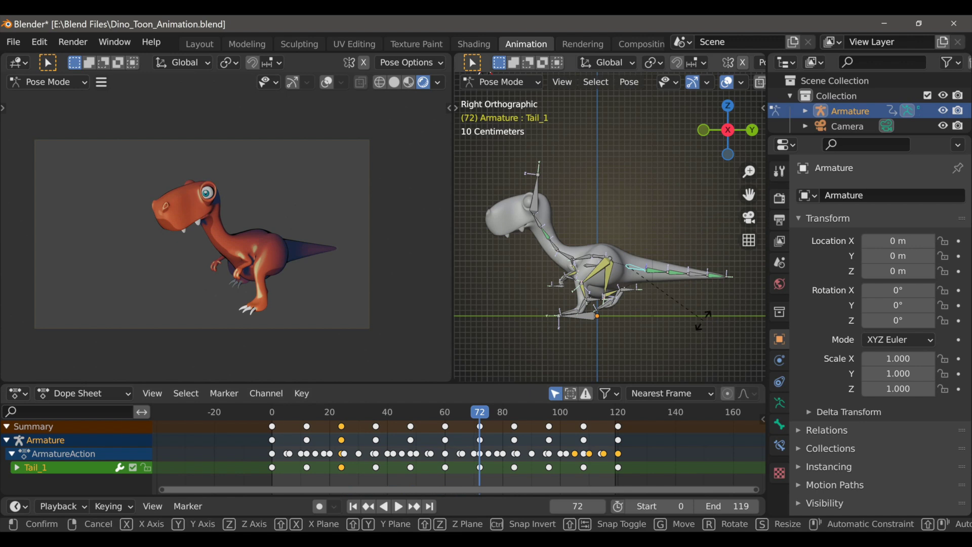
left_click(704, 330)
key("i")
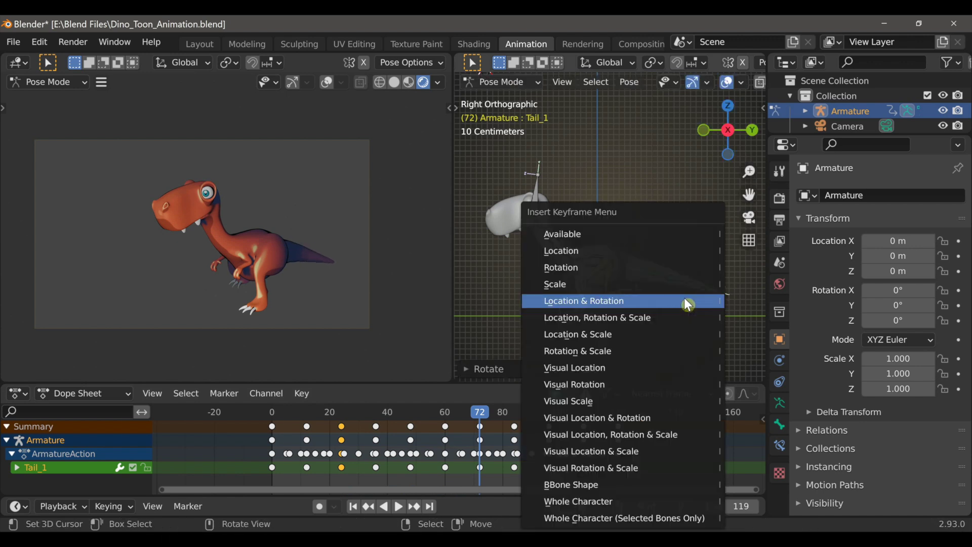
left_click(625, 282)
key("space")
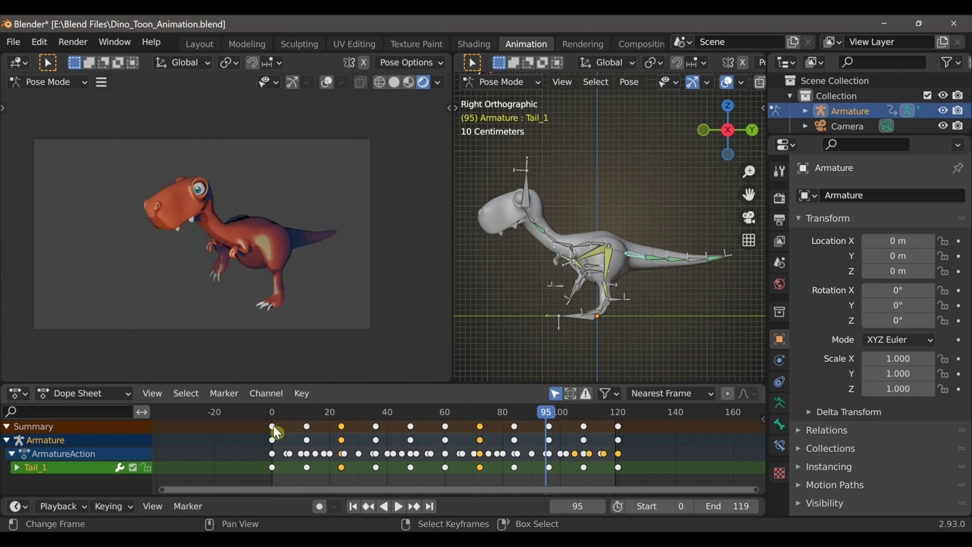
left_click(393, 507)
left_click(399, 508)
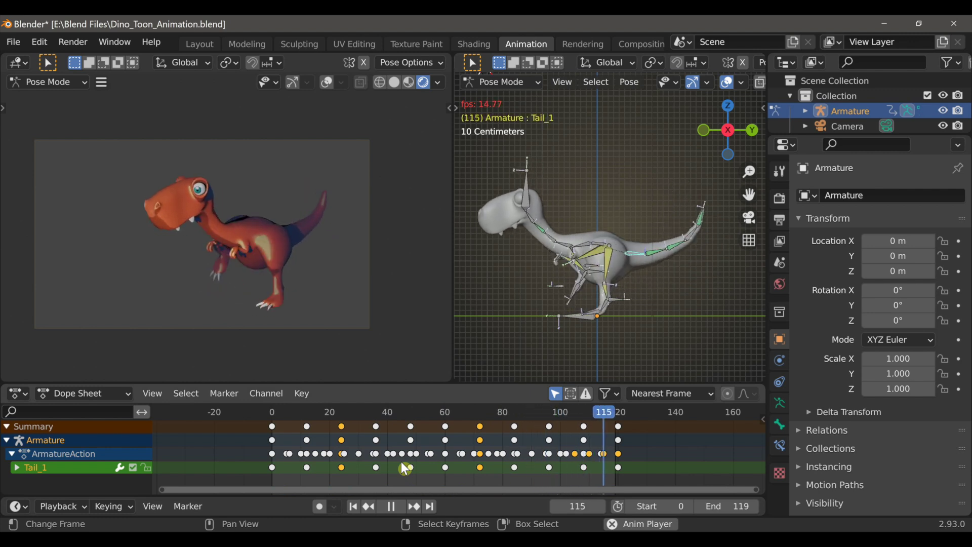
Scrub to frame 26, orbit closer to the dinosaur, and save the file
key("Escape")
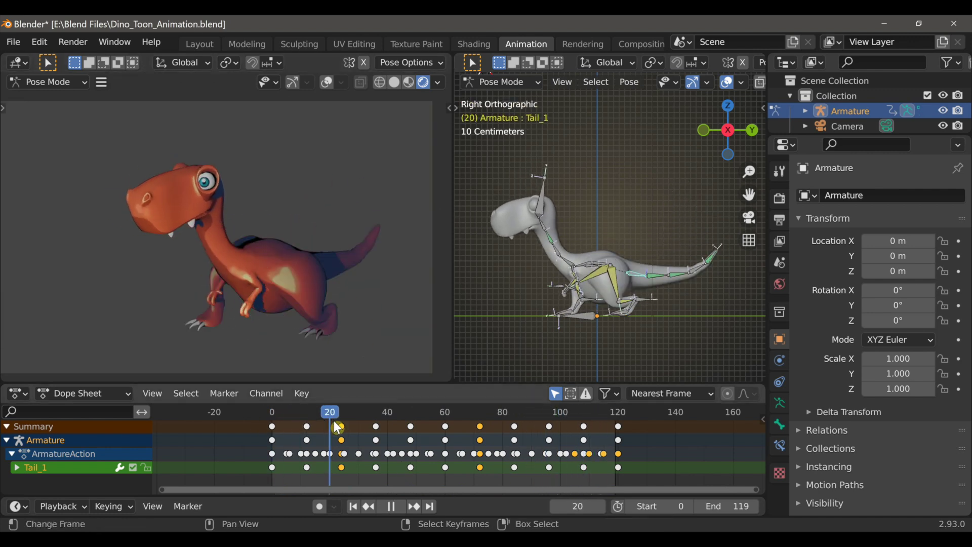
left_click_drag(336, 423, 350, 421)
middle_click_drag(354, 337, 348, 303)
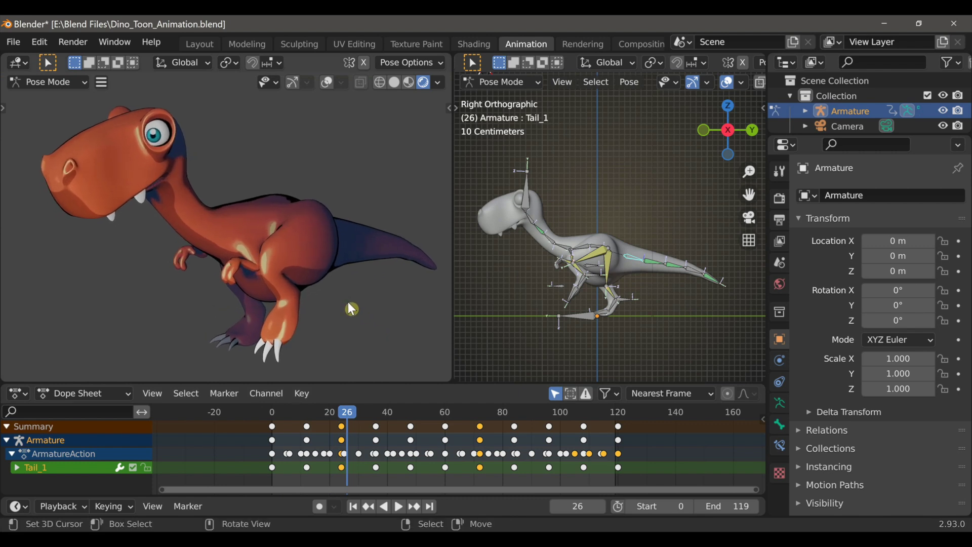
key("ctrl+s")
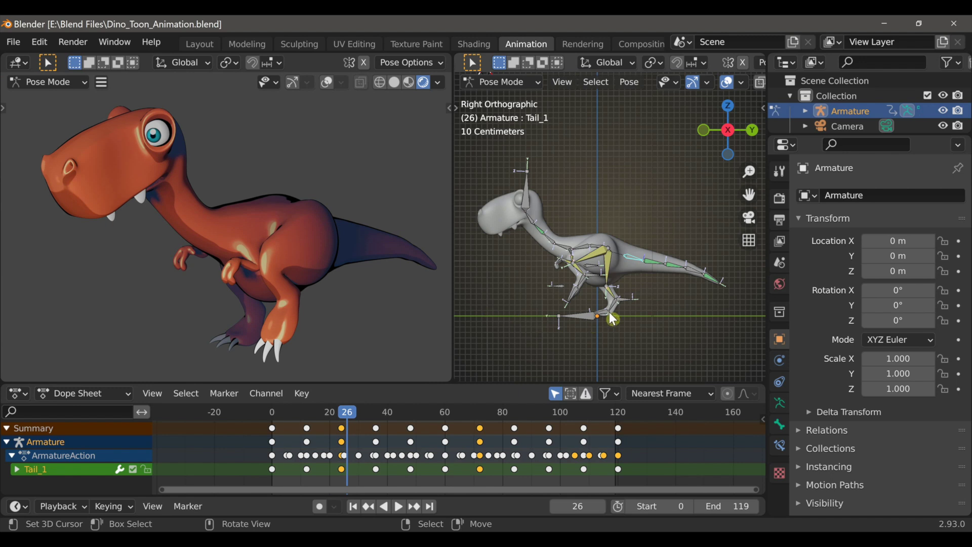
Select all keyframes, scale them wider to about frames 0–150, and play the slower cycle
left_click(699, 277, "shift")
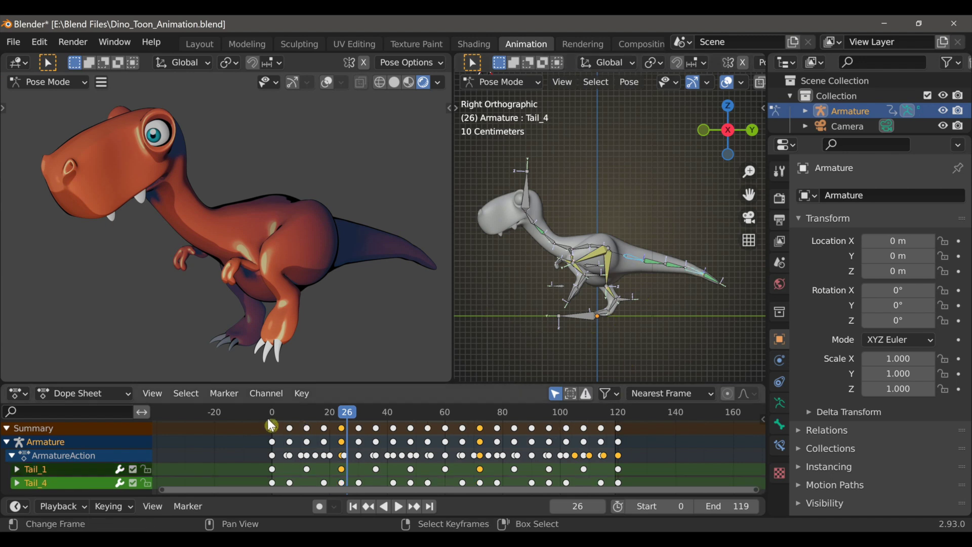
key("shift+Left")
key("space")
key("a")
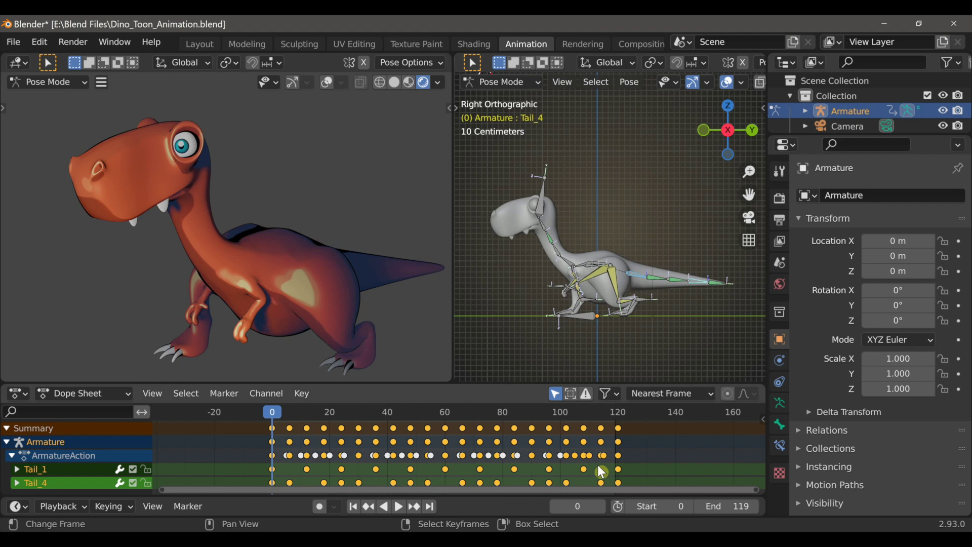
scroll(603, 467, "up", 3)
middle_click_drag(661, 470, 610, 465)
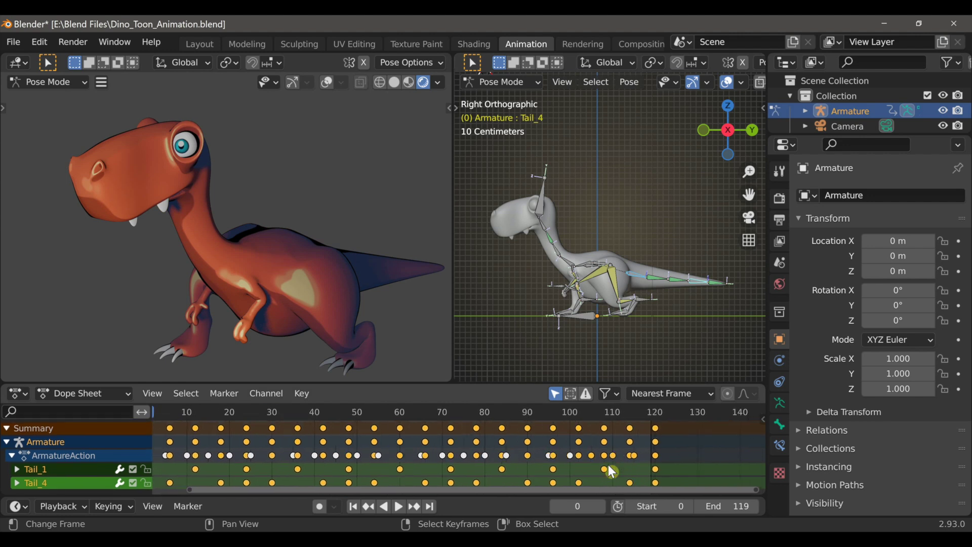
key("s")
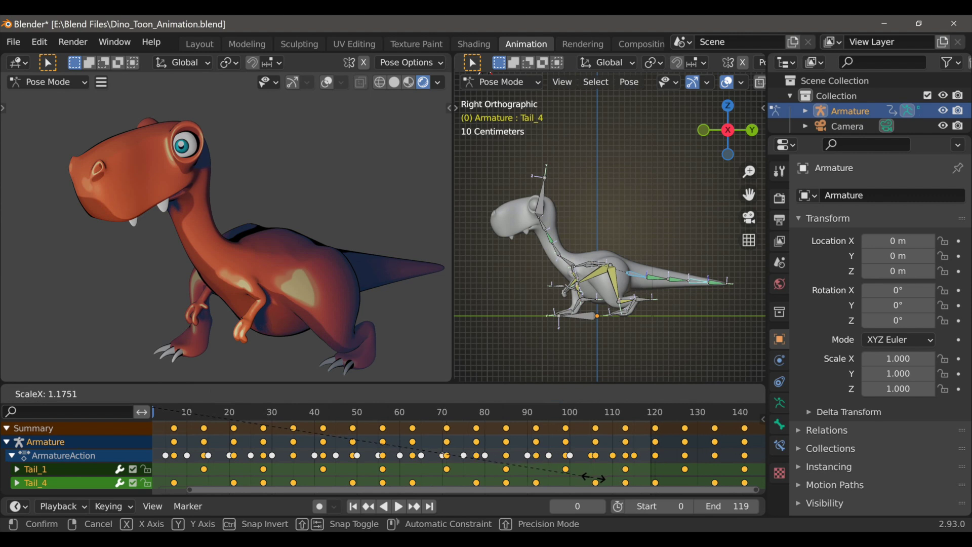
left_click(633, 479)
key("Home")
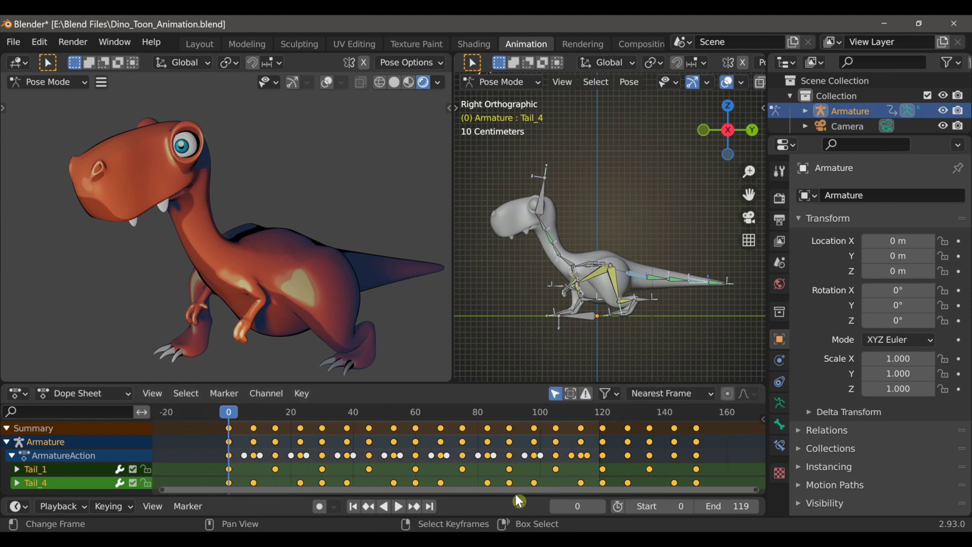
left_click(399, 506)
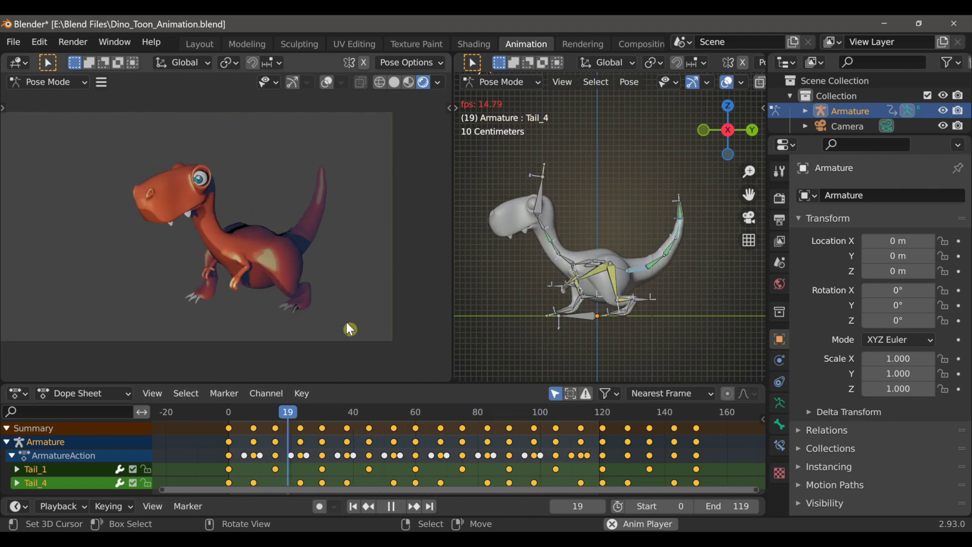
scroll(347, 325, "up", 1)
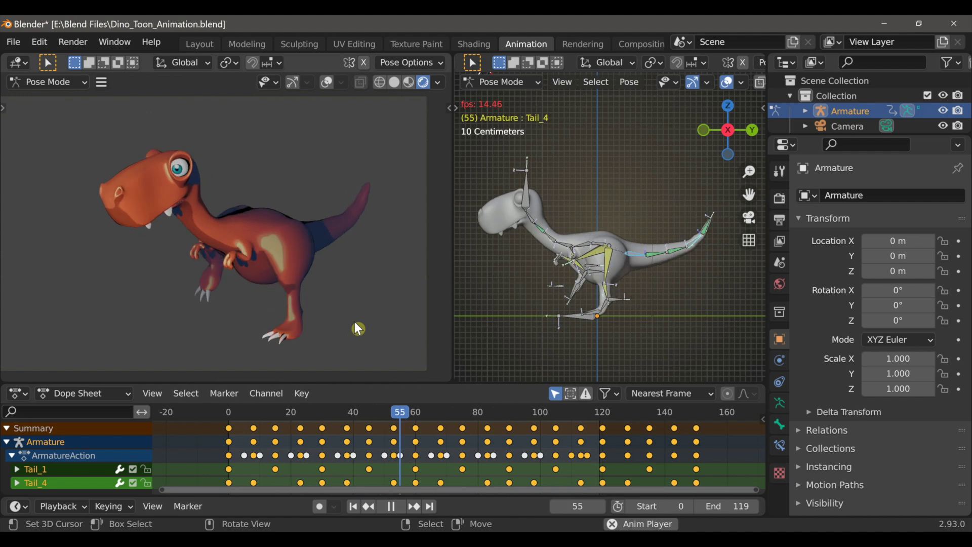
key("Escape")
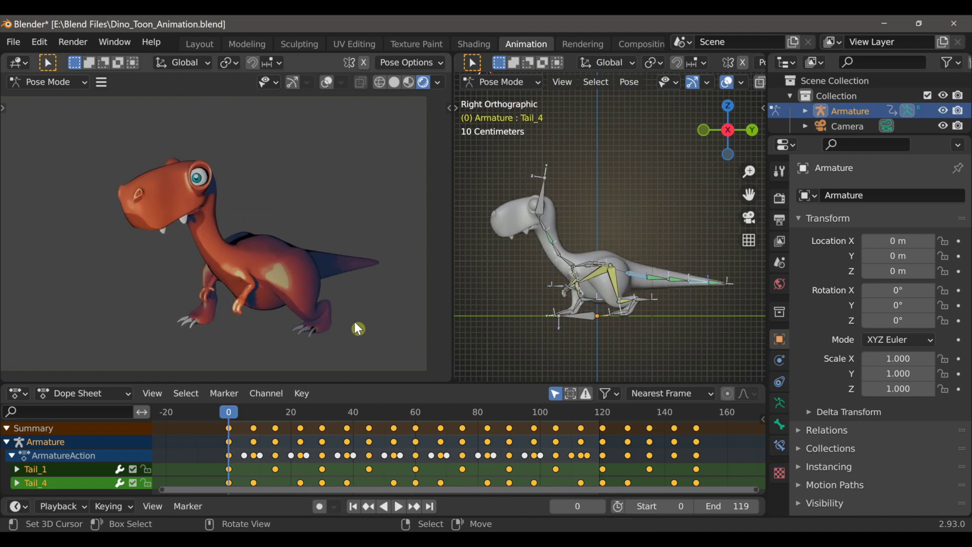
Select the key columns beyond frame 120, delete them, and scrub to check the poses
left_click(618, 455)
scroll(618, 454, "down", 2)
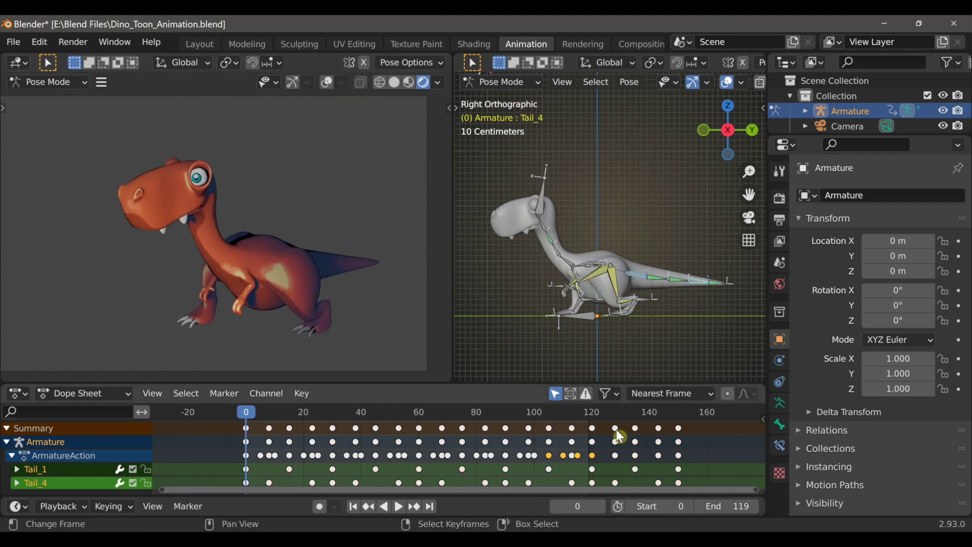
left_click(616, 428, "shift")
left_click(636, 429, "shift")
left_click(659, 429, "shift")
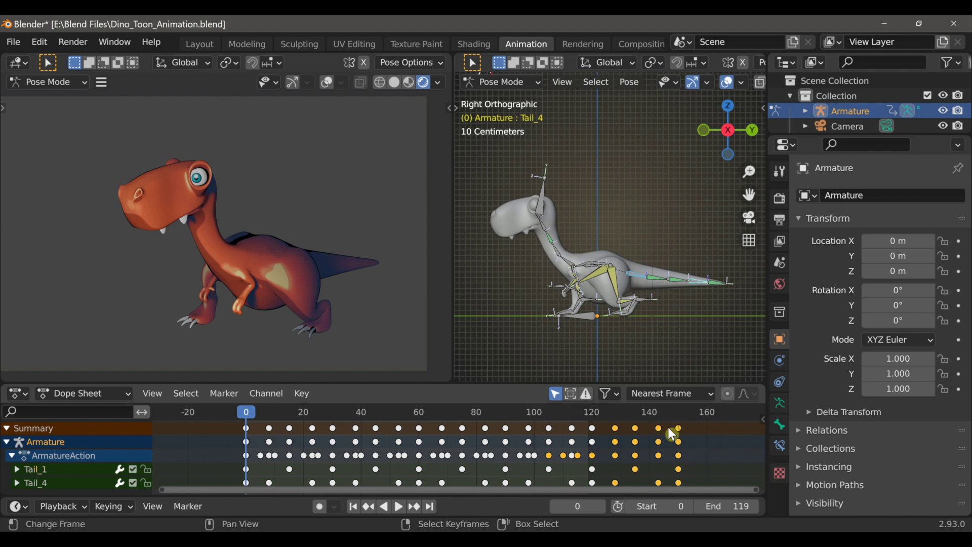
key("x")
left_click(635, 421)
mouse_move(264, 422)
left_mouse_down()
mouse_move(399, 430)
mouse_move(246, 430)
left_mouse_up()
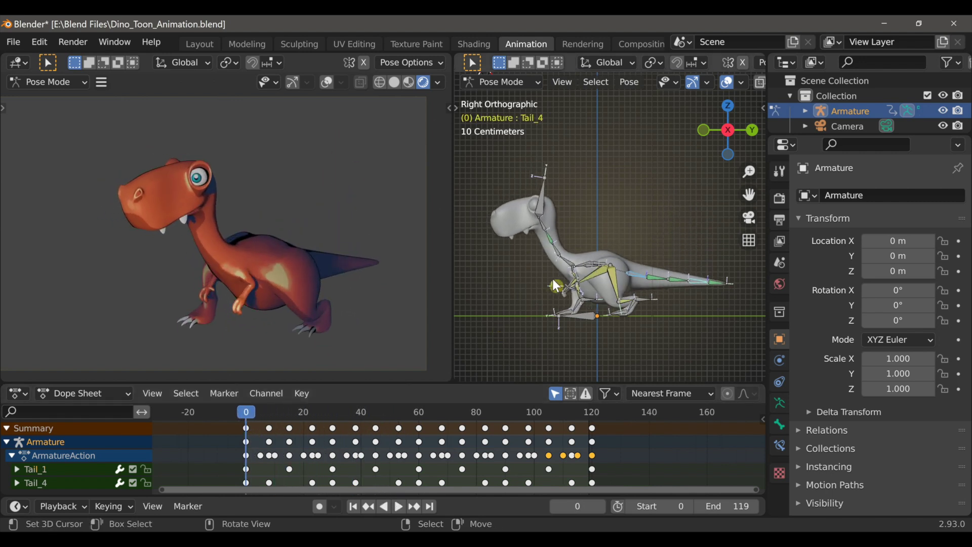
scroll(576, 287, "up", 2)
Select the Spine 1 bone and rotate it into a new pose
left_click(574, 288)
scroll(578, 289, "down", 3)
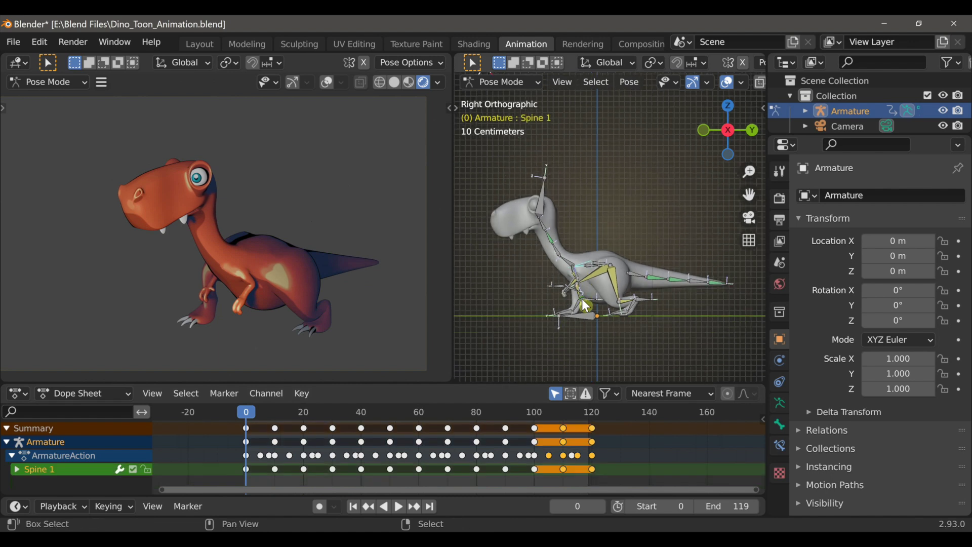
scroll(592, 296, "up", 4)
middle_click_drag(604, 302, 606, 301, "shift")
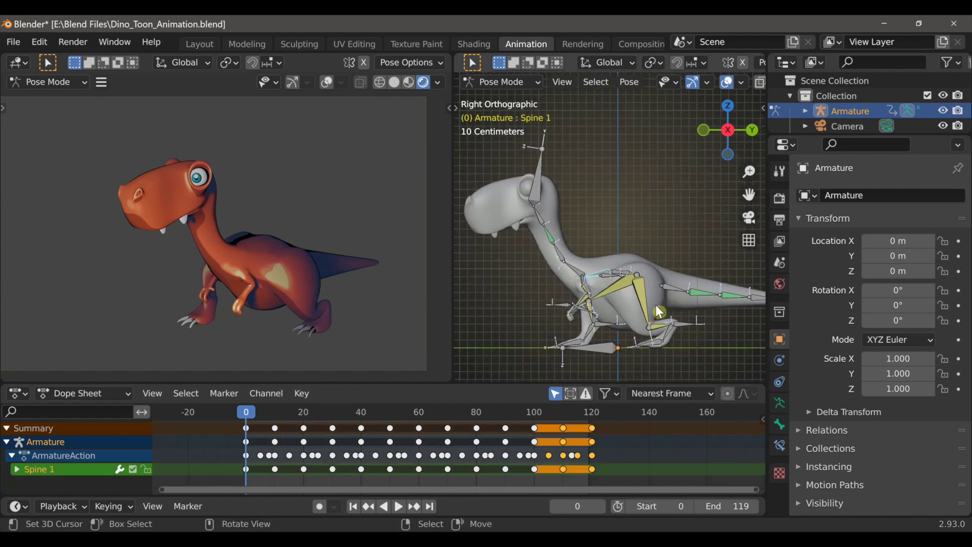
key("r")
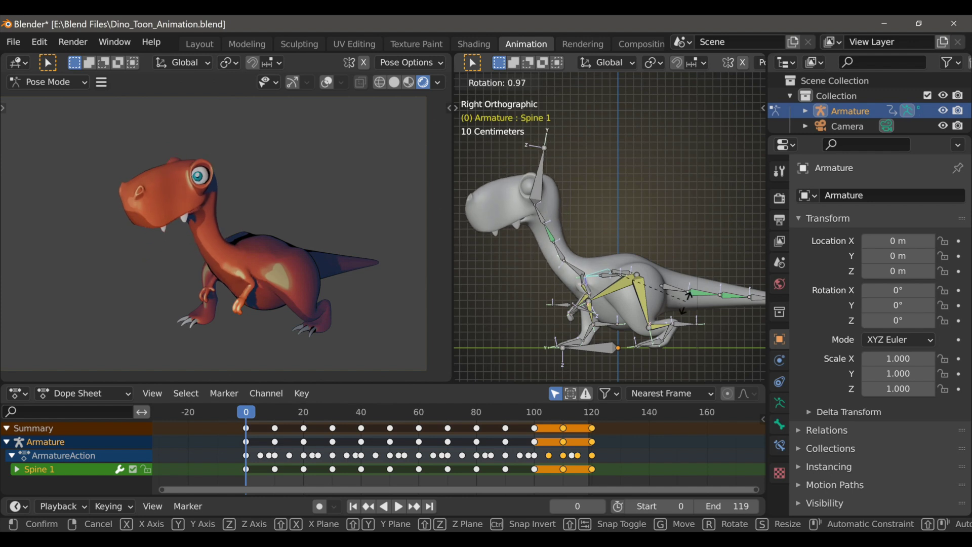
left_click(661, 288)
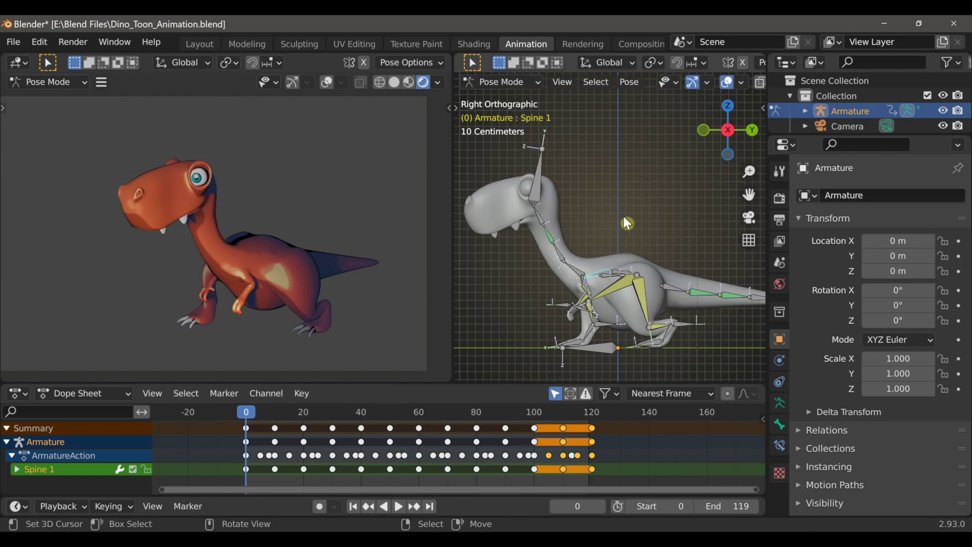
key("r")
key("r")
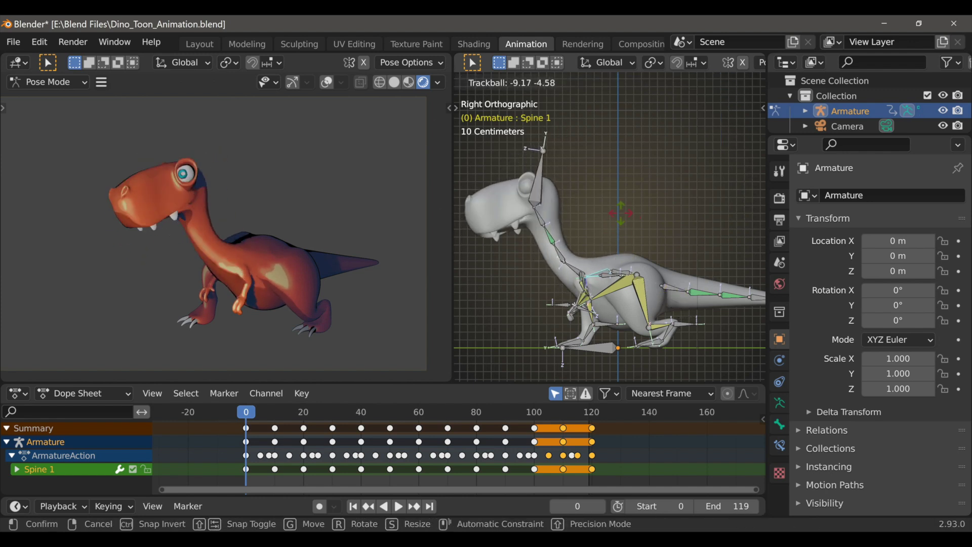
left_click(501, 313)
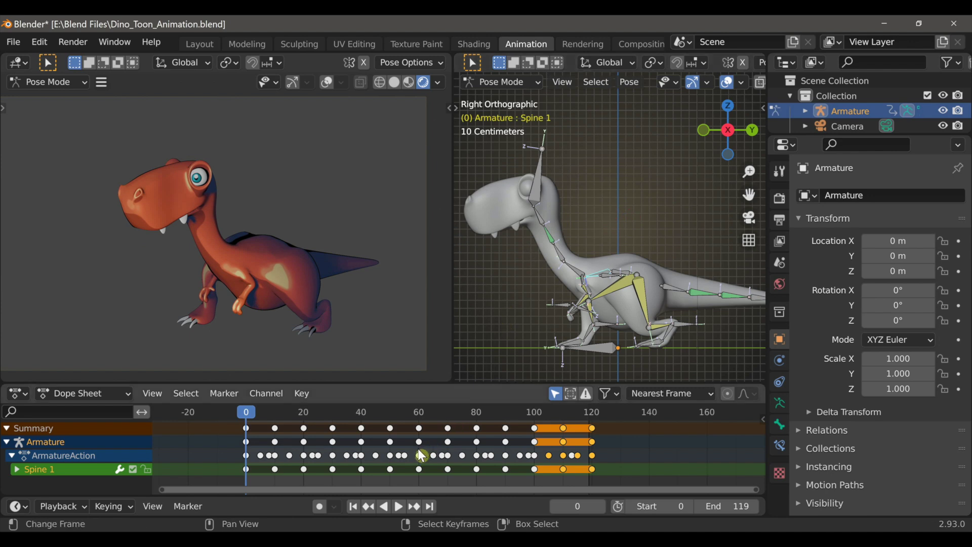
Delete all of Spine 1's keyframes and play the animation
key("a")
scroll(422, 456, "down", 1)
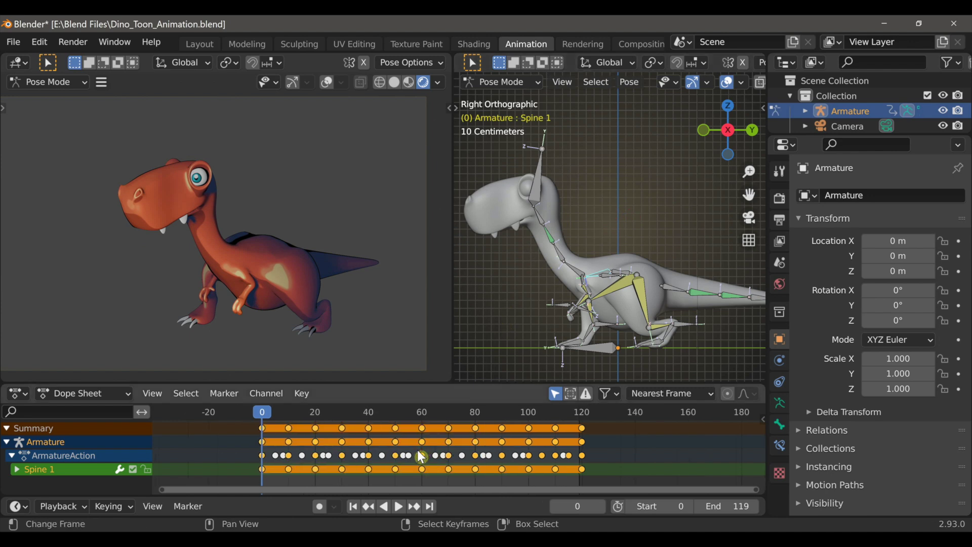
key("x")
left_click(422, 451)
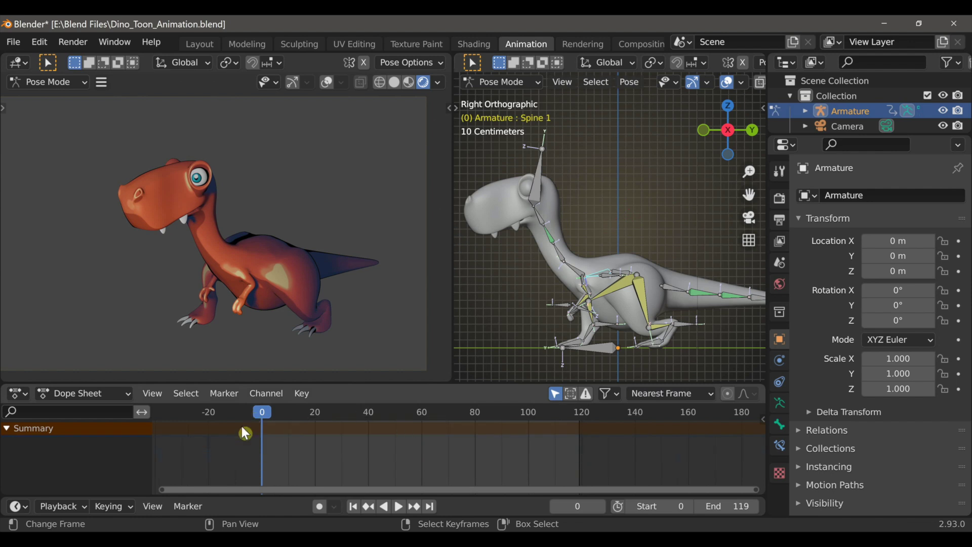
left_click(399, 507)
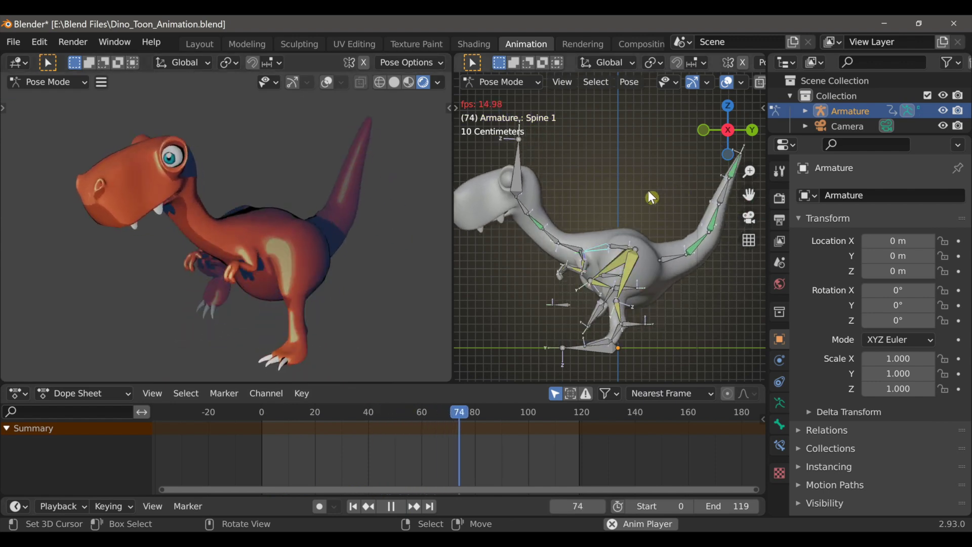
Freely rotate Spine 1 during playback, then stop back at the start
key("r")
key("r")
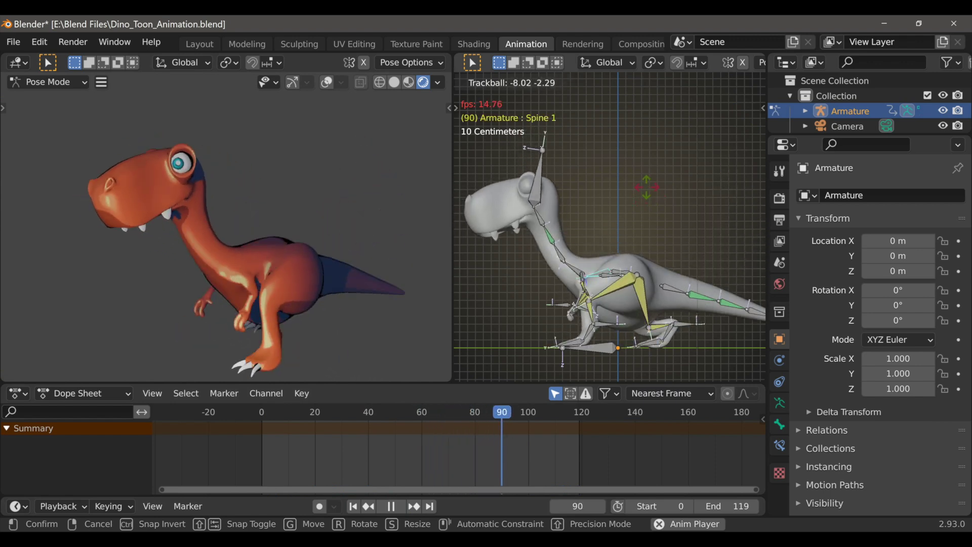
left_click(638, 235)
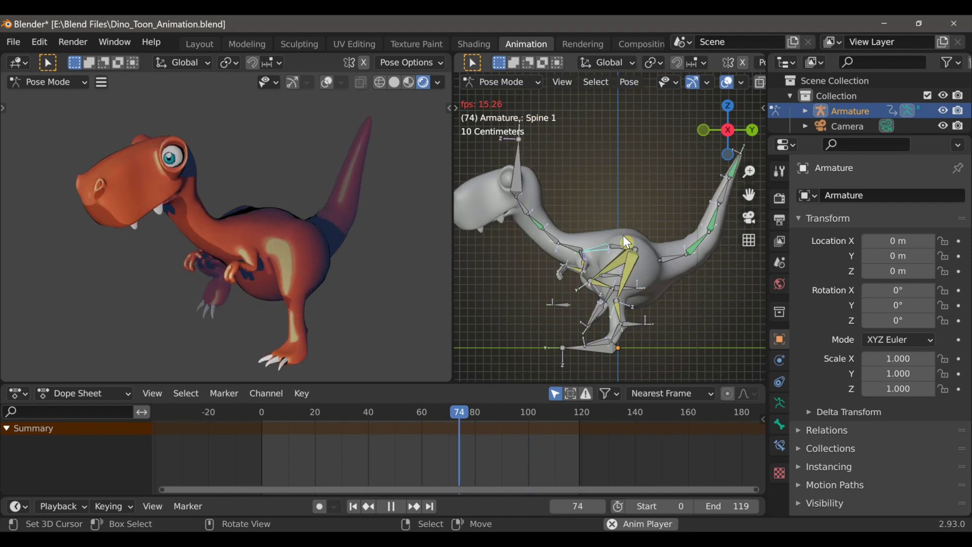
key("Escape")
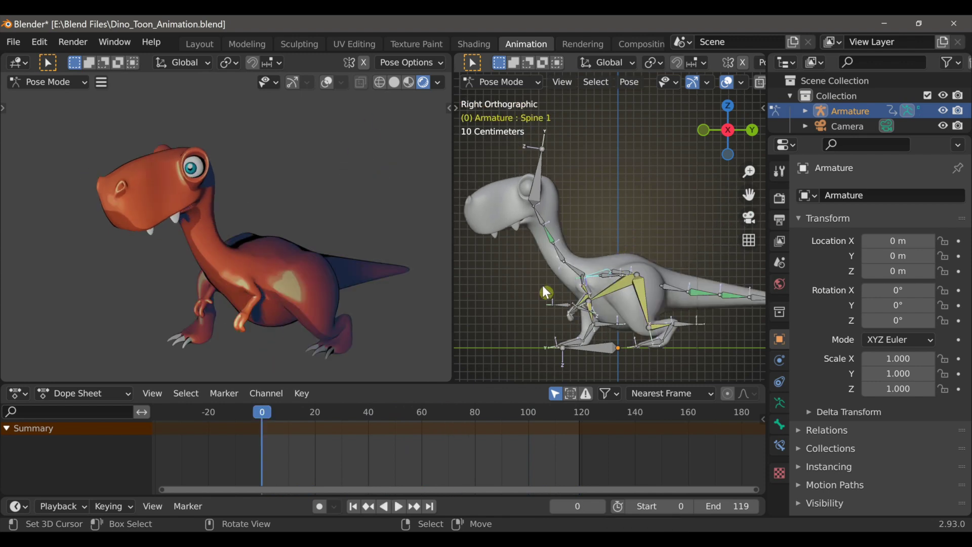
With Auto Keying on, trackball-rotate Spine 1 during playback to record keys, then review to frame 104
left_click(320, 506)
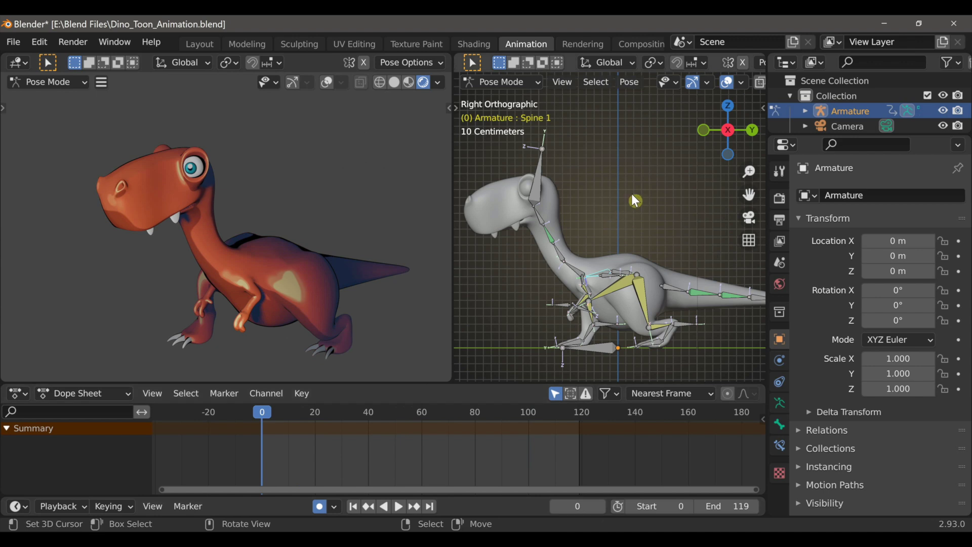
left_click(399, 507)
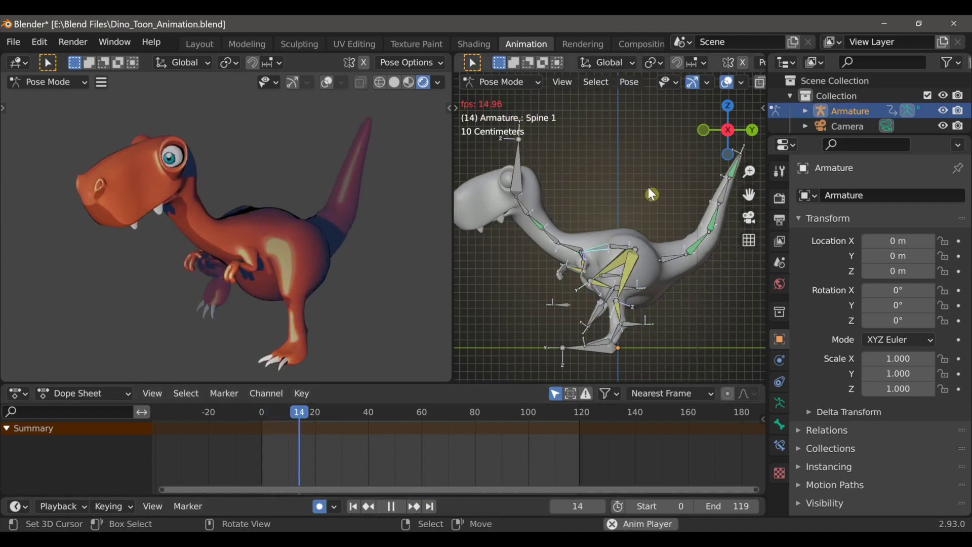
key("r")
key("r")
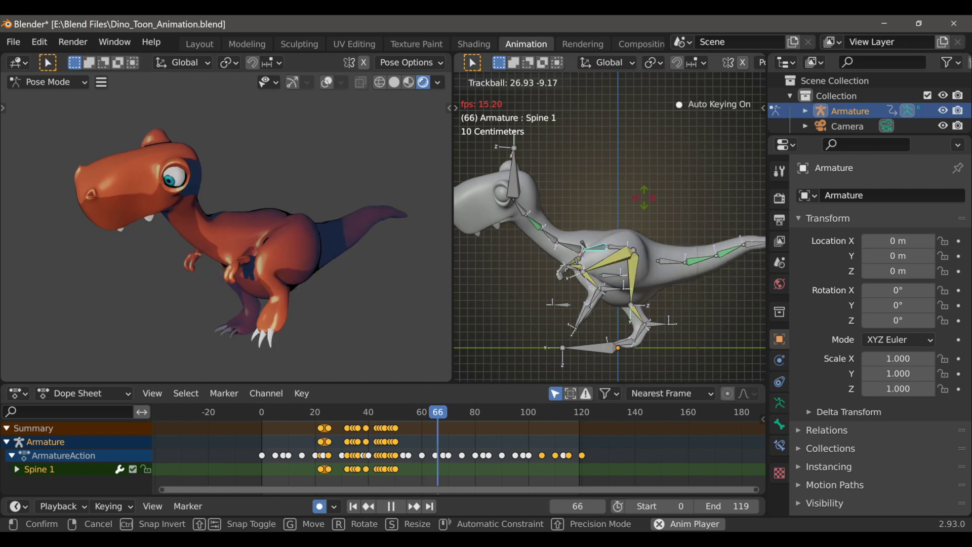
left_click(643, 186)
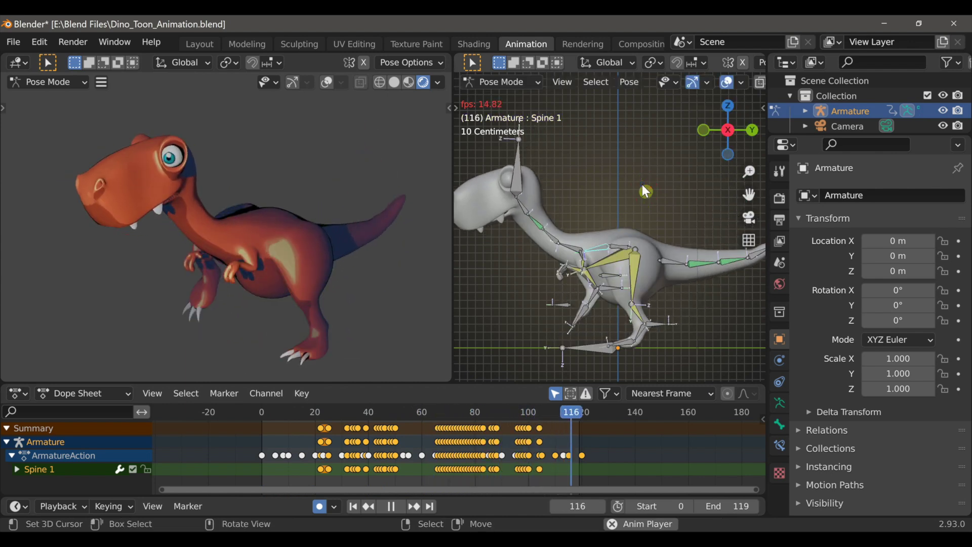
key("Escape")
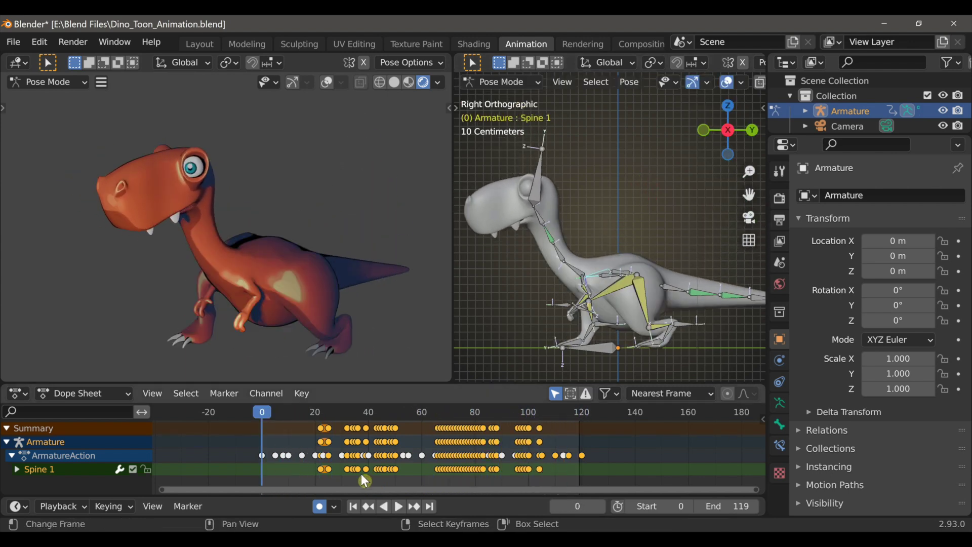
key("space")
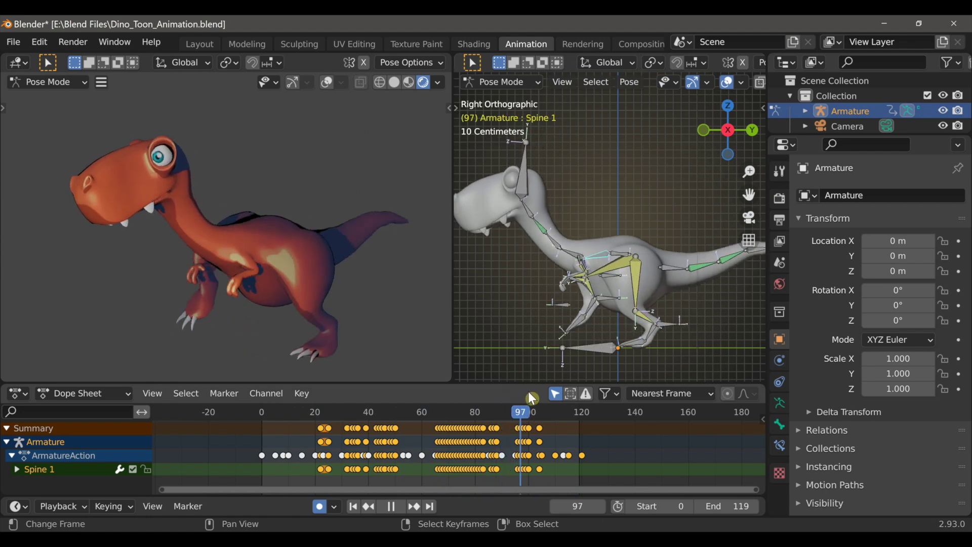
mouse_move(540, 403)
left_mouse_down()
mouse_move(560, 402)
mouse_move(543, 405)
mouse_move(541, 418)
left_mouse_up()
scroll(552, 453, "up", 4)
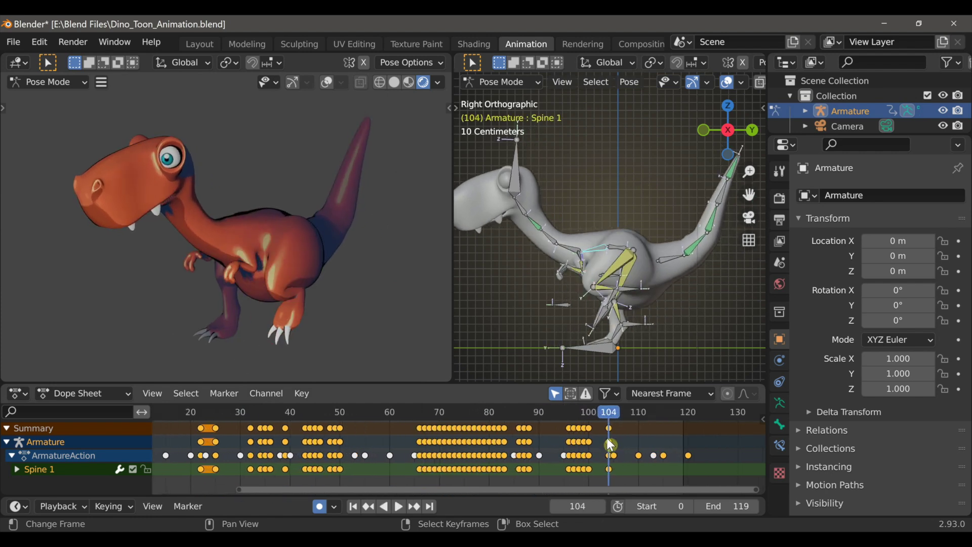
Slide the keyframes from frame 104 onward about 16 frames later and play to check timing
left_click(614, 435, "ctrl")
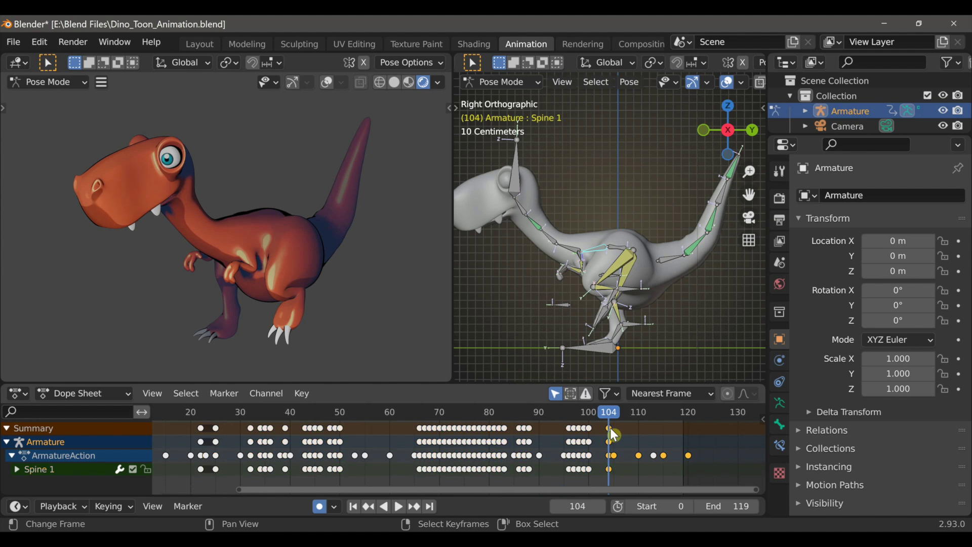
left_click_drag(601, 445, 626, 440)
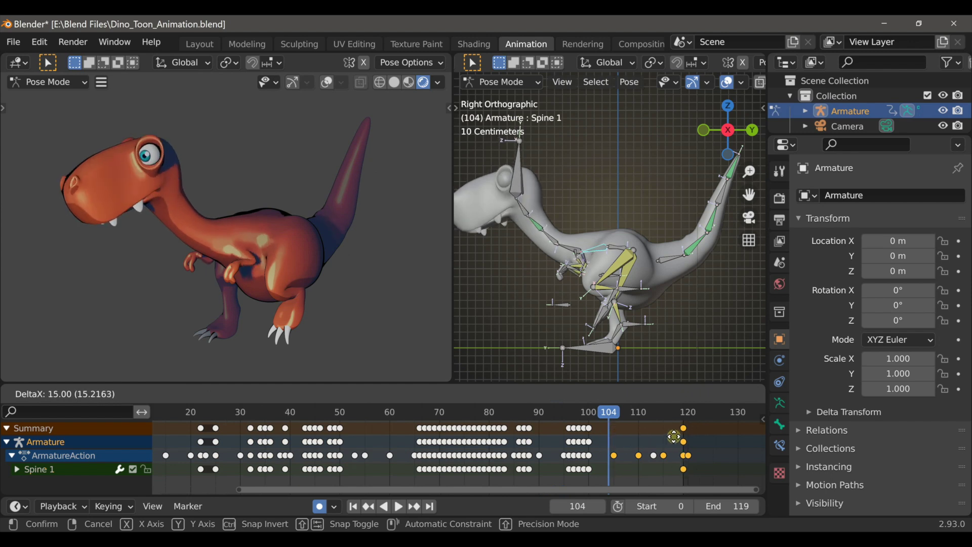
left_click(677, 434)
scroll(459, 456, "down", 2)
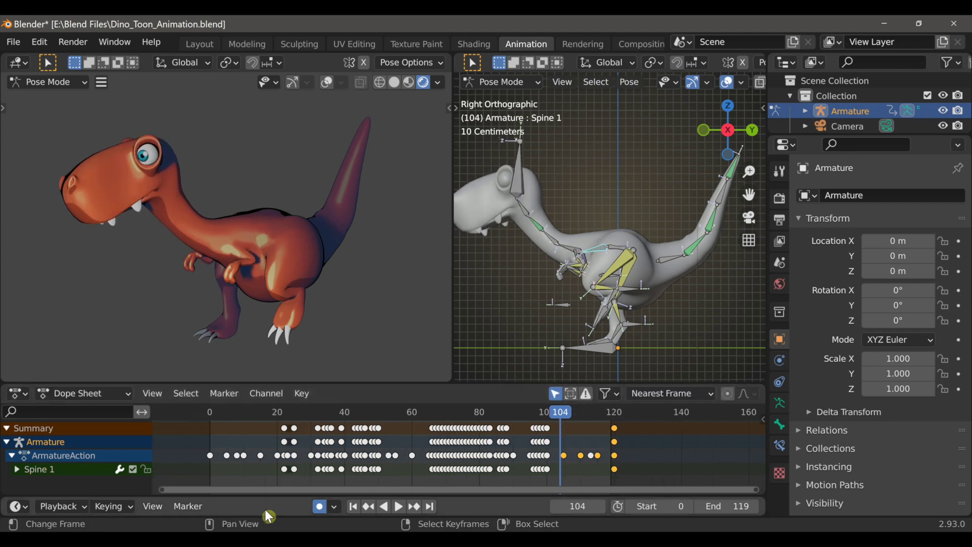
left_click(400, 507)
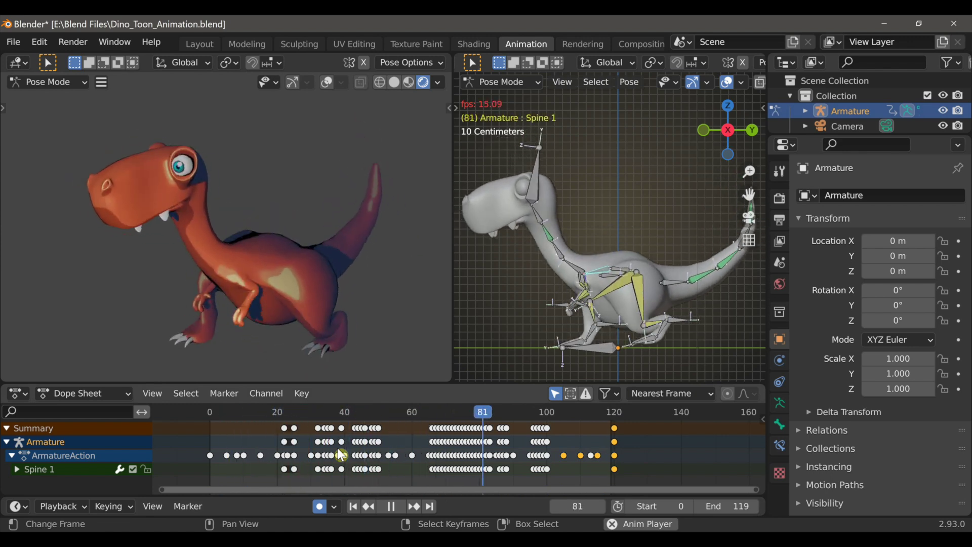
Replay the walk cycle and scrub the playhead back to frame 45
key("Escape")
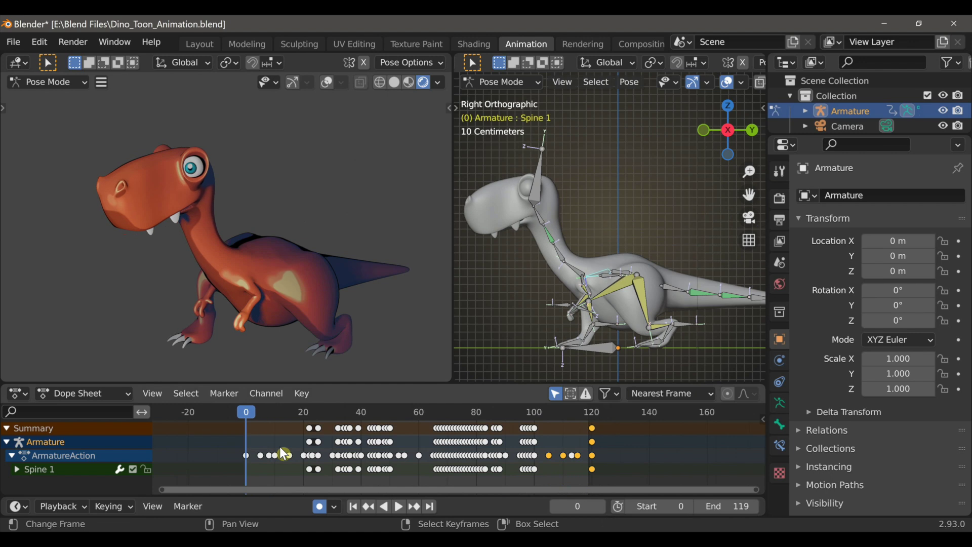
key("space")
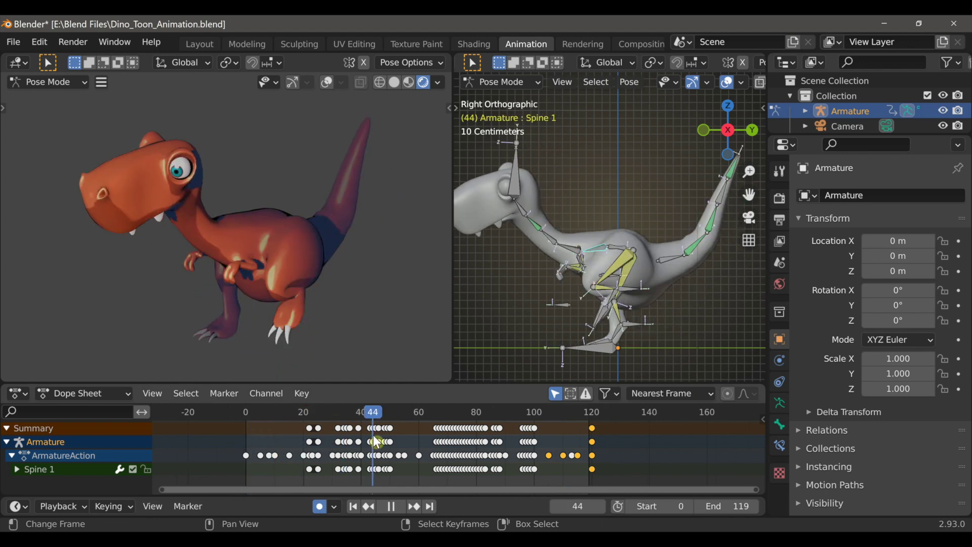
scroll(379, 444, "up", 3)
mouse_move(321, 423)
left_mouse_down()
mouse_move(304, 413)
mouse_move(274, 427)
mouse_move(318, 427)
left_mouse_up()
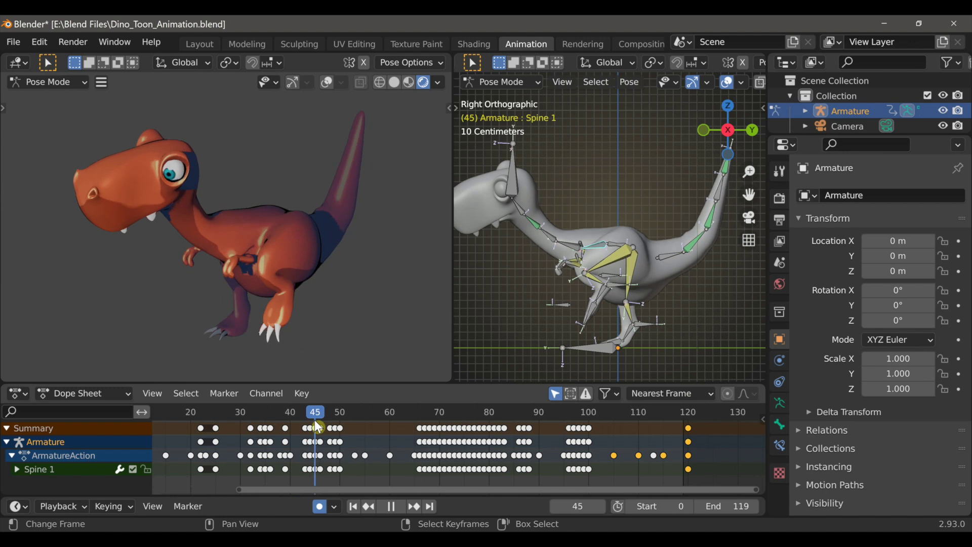
scroll(532, 304, "up", 4)
Select the Arm_IK.L control, move the left hand, and scrub around frame 45 to check it
left_click(531, 306)
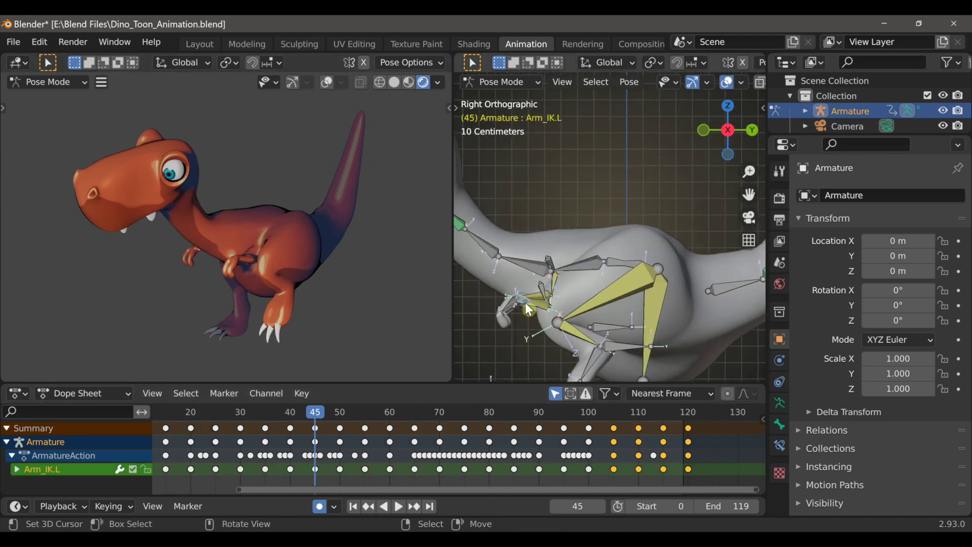
scroll(318, 431, "down", 1)
middle_click_drag(318, 432, 454, 413)
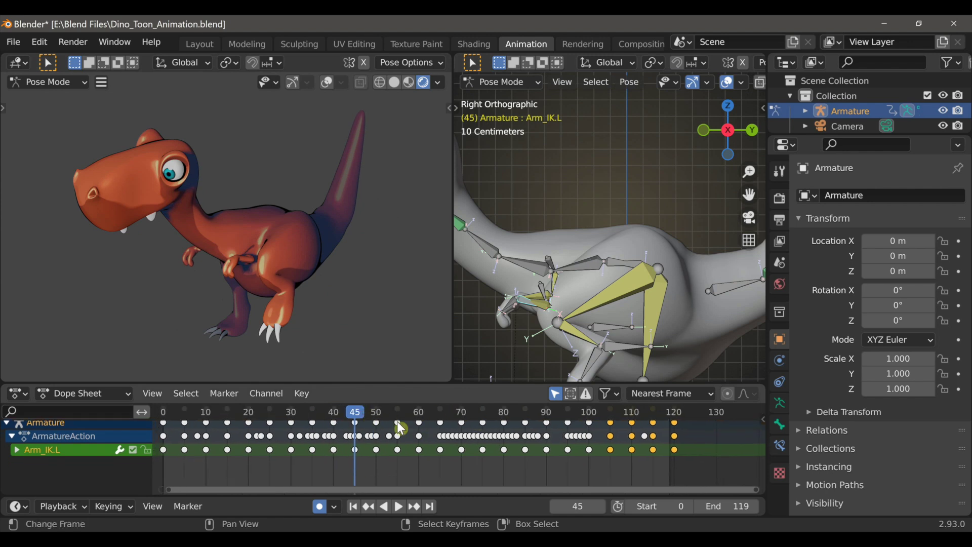
key("g")
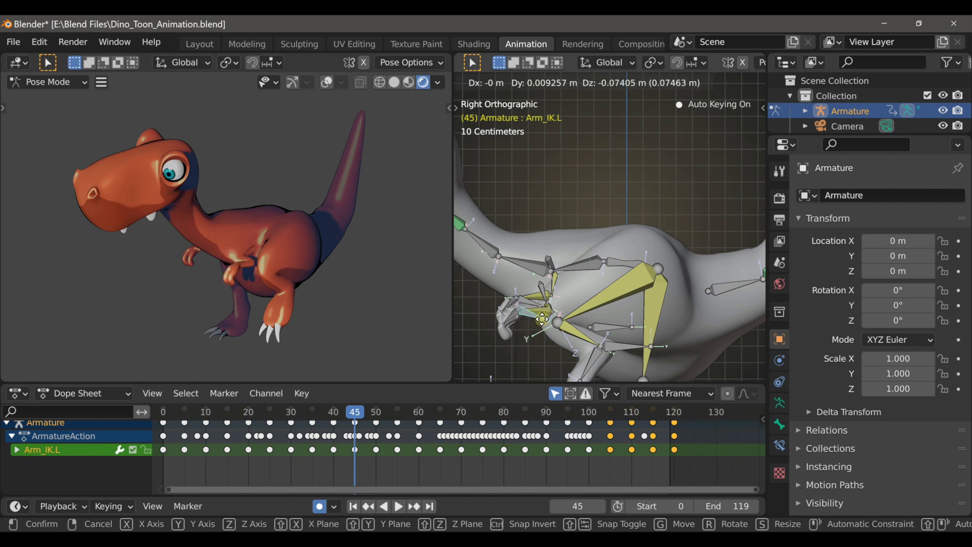
left_click(542, 331)
middle_click_drag(363, 436, 369, 478)
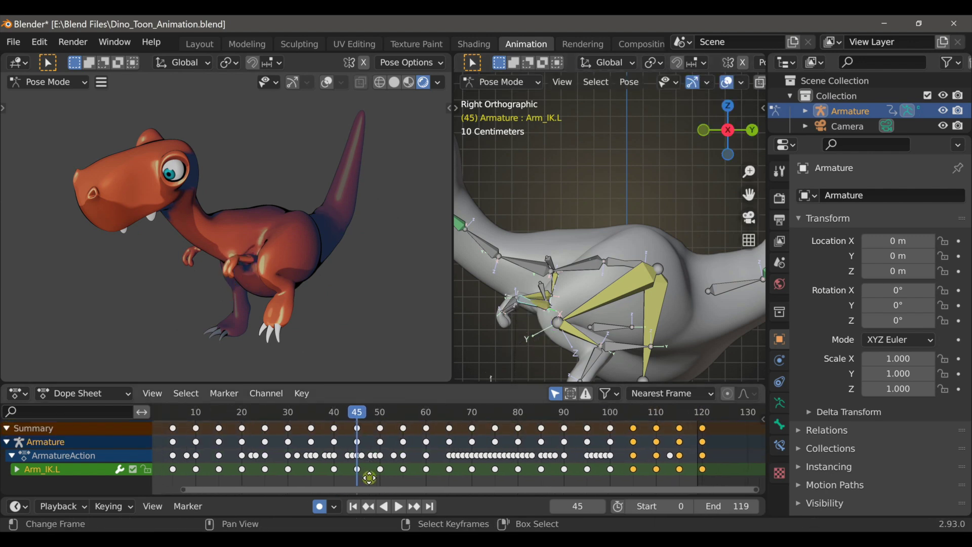
mouse_move(358, 413)
left_mouse_down()
mouse_move(339, 414)
mouse_move(335, 429)
mouse_move(358, 429)
left_mouse_up()
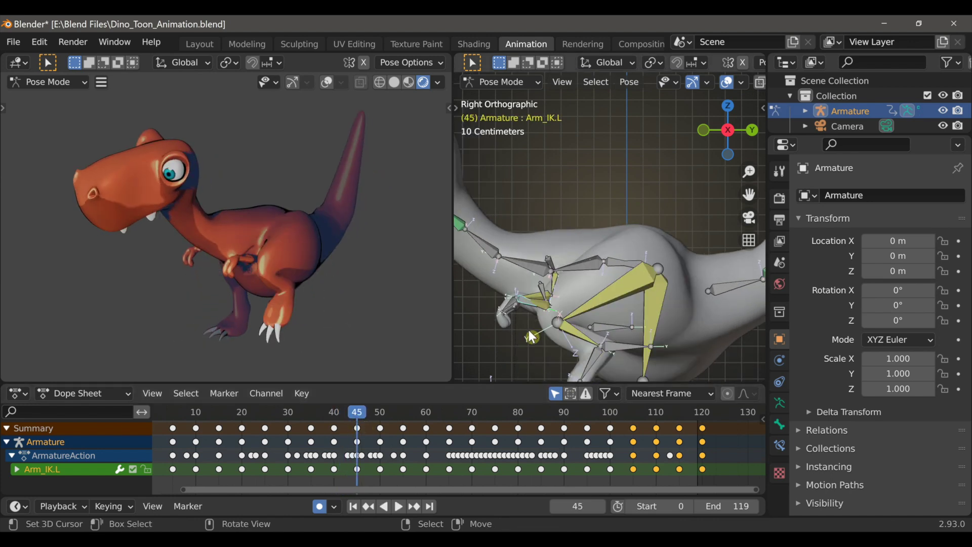
Reposition the left hand again, key its location at frame 45, and play to frame 50
key("g")
left_click(530, 345)
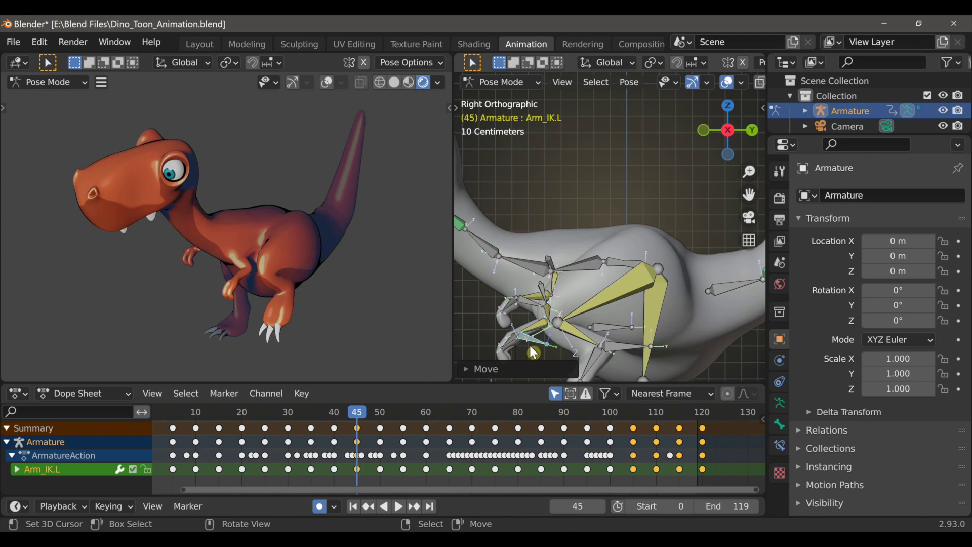
key("i")
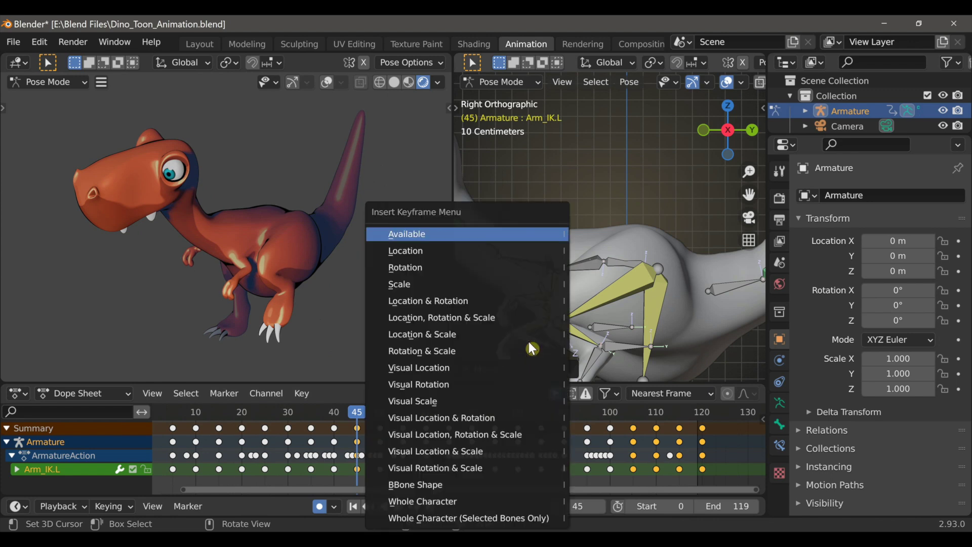
left_click(432, 250)
key("space")
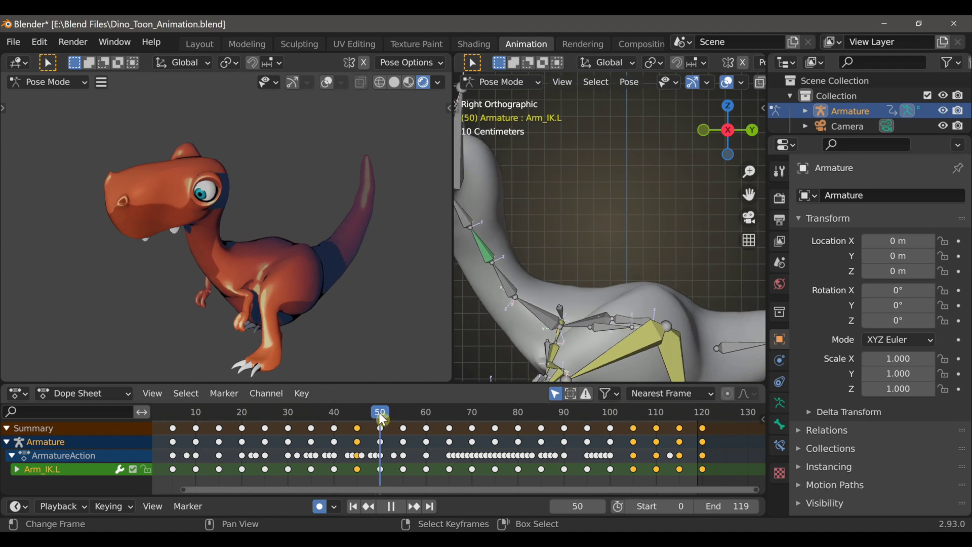
key("space")
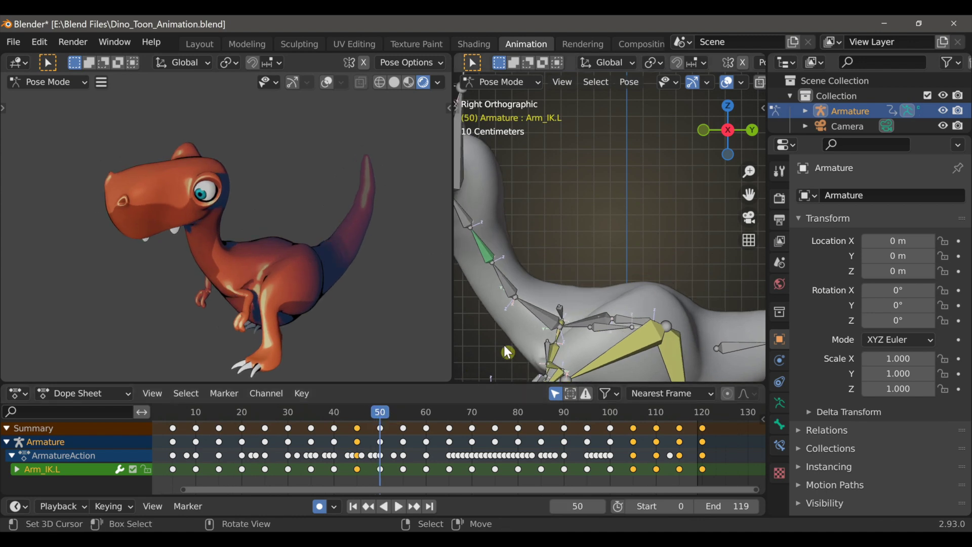
scroll(529, 305, "down", 2)
Move the Arm_IK.L control at frame 50 and key its location
key("g")
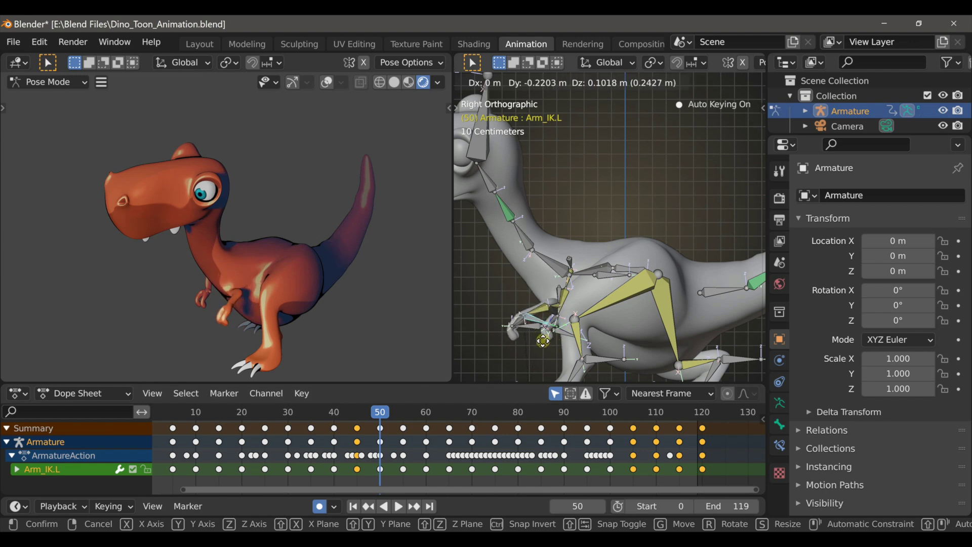
middle_click_drag(551, 349, 667, 333)
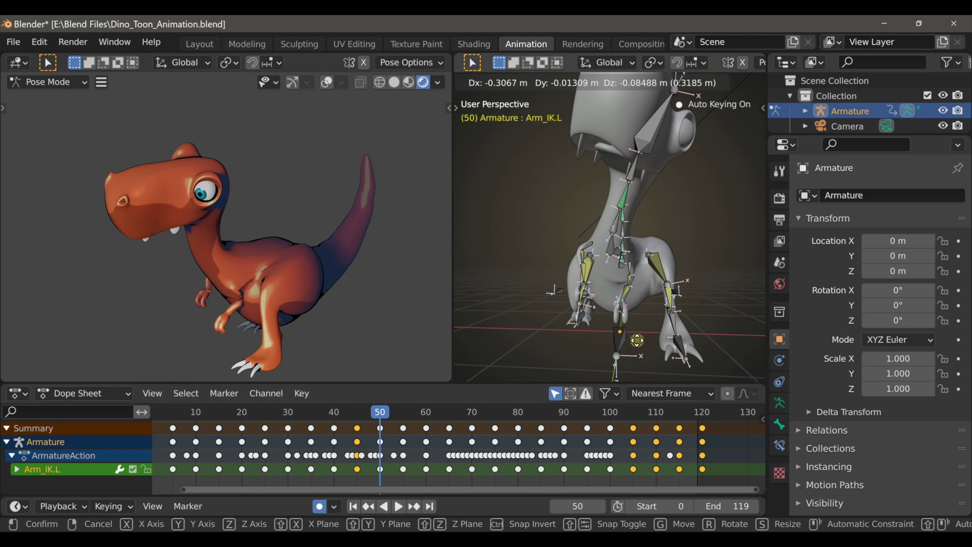
middle_click_drag(637, 340, 592, 324)
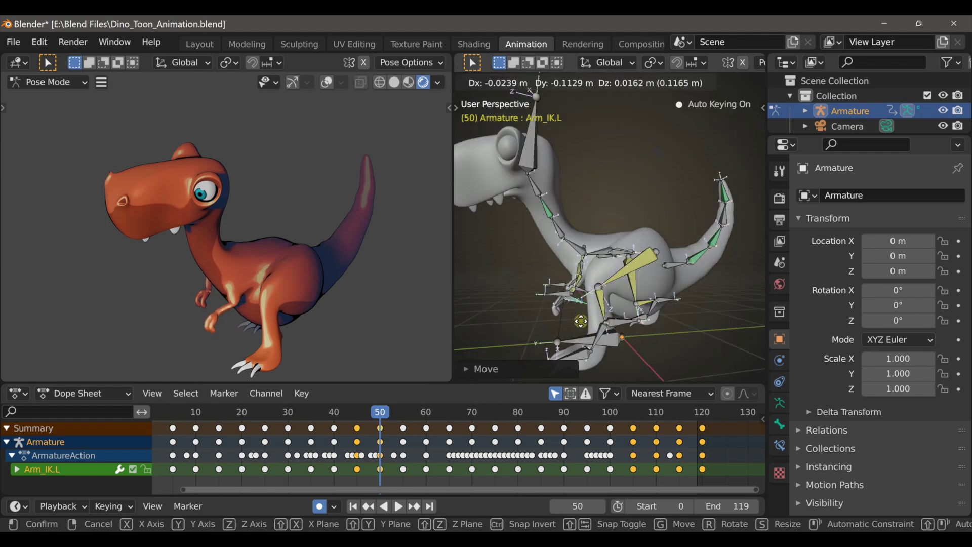
left_click(583, 321)
middle_click_drag(583, 320, 566, 248)
key("i")
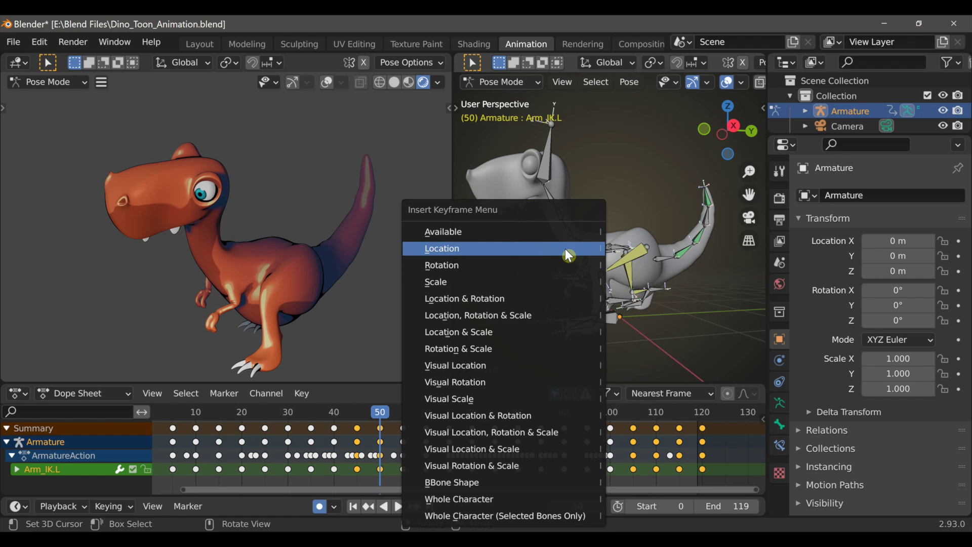
left_click(565, 249)
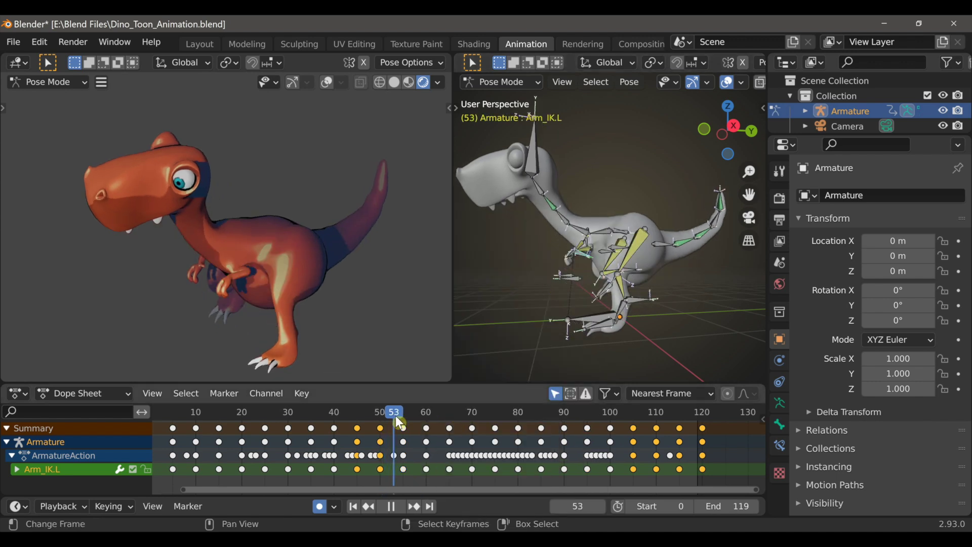
At frame 55, turn off Auto Keying, reposition Arm_IK.L, and key its location
key("space")
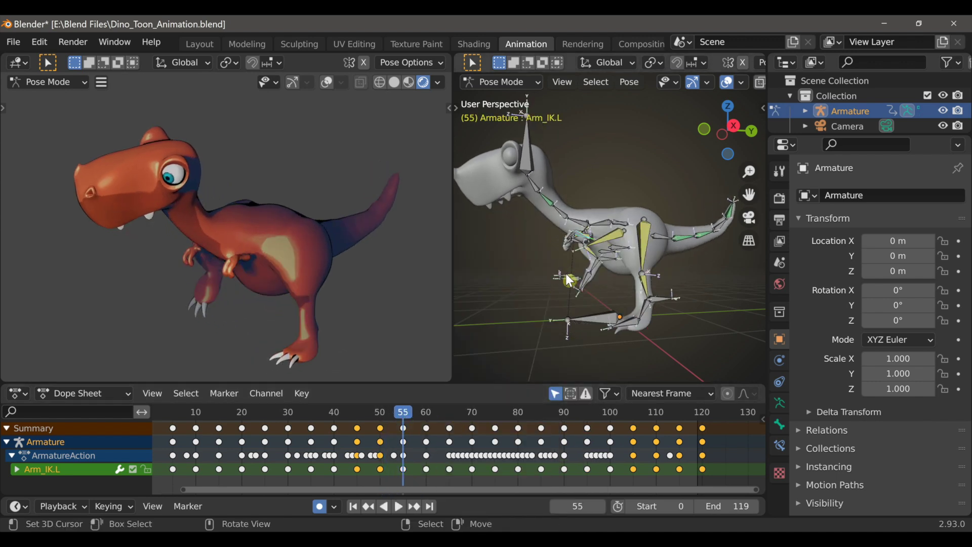
scroll(578, 290, "up", 2)
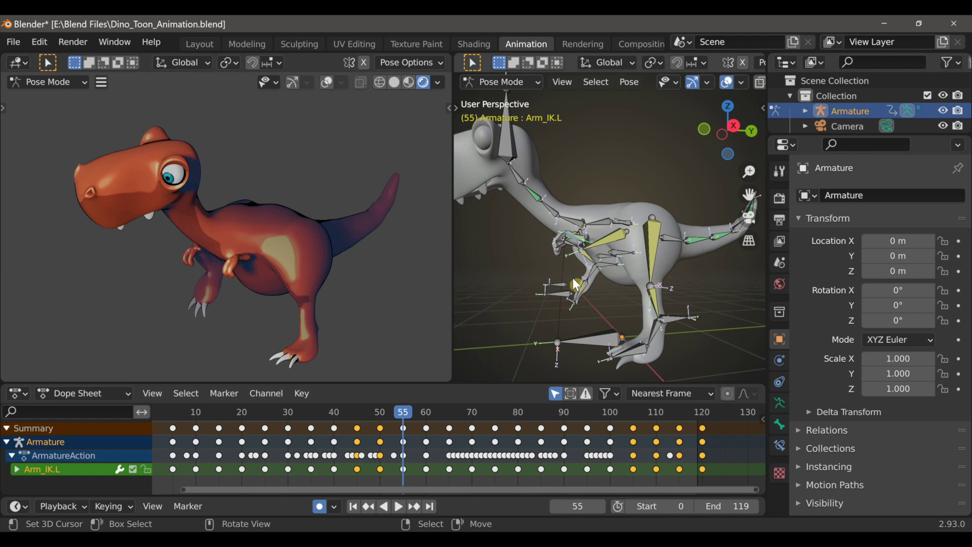
left_click(320, 506)
left_click_drag(589, 257, 586, 267)
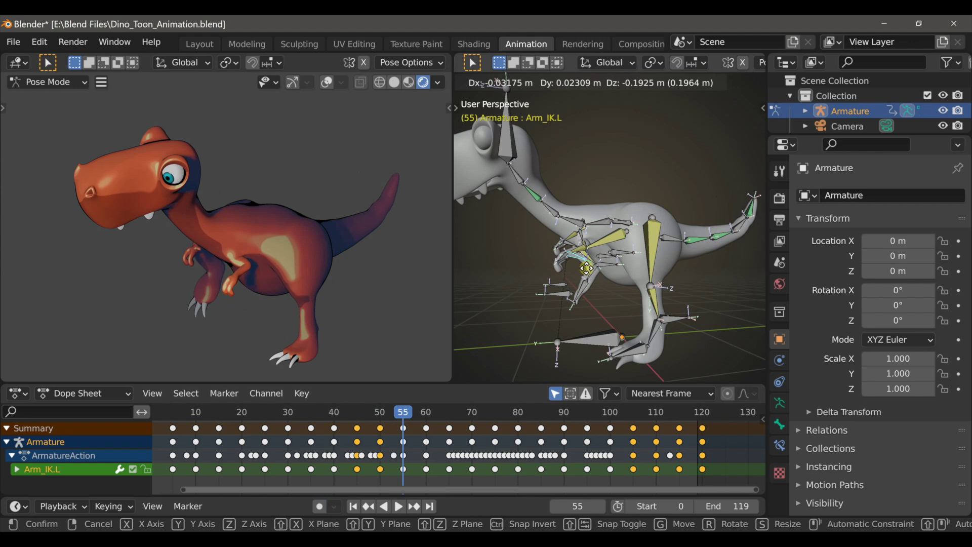
key("i")
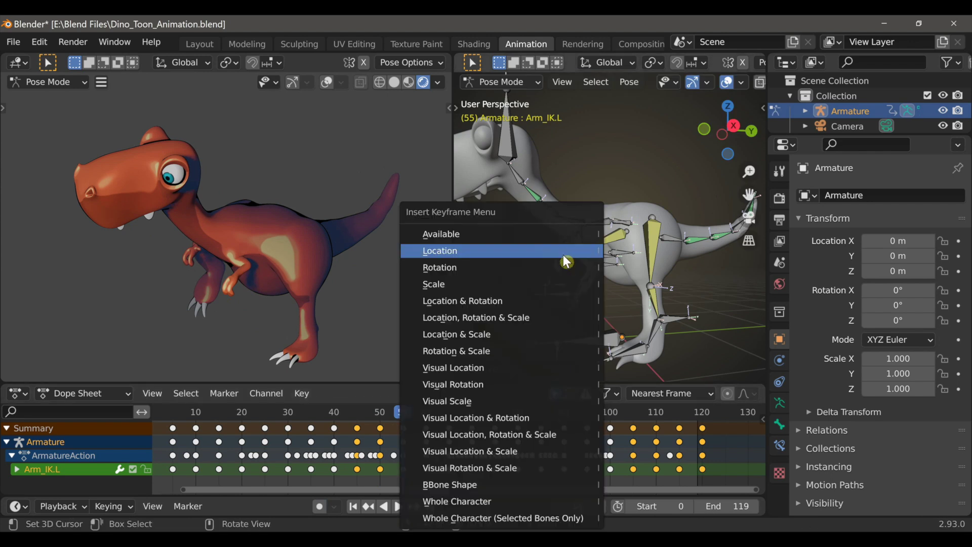
left_click(566, 261)
At frame 60, move Arm_IK.L again, then play and scrub around frame 70 to review
left_click_drag(401, 413, 431, 424)
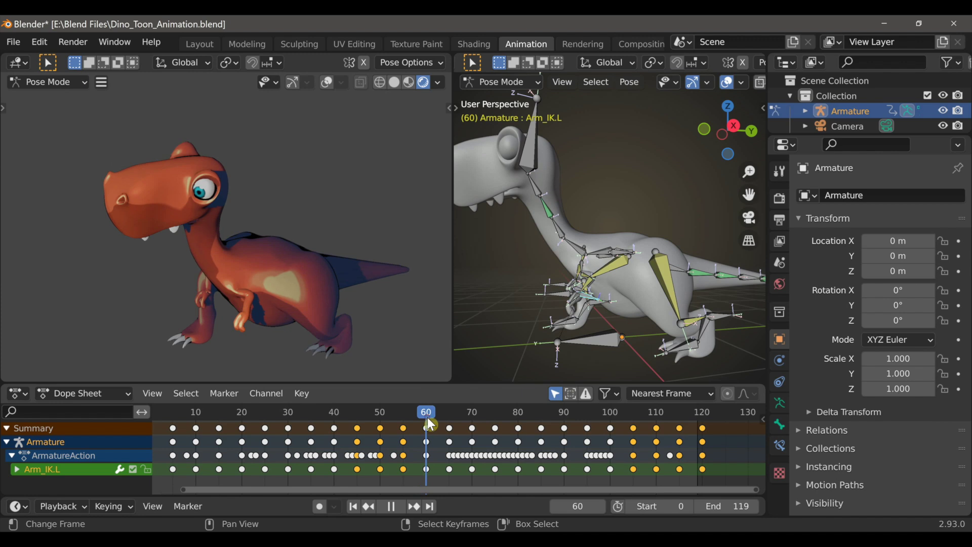
middle_click_drag(568, 283, 653, 316)
key("g")
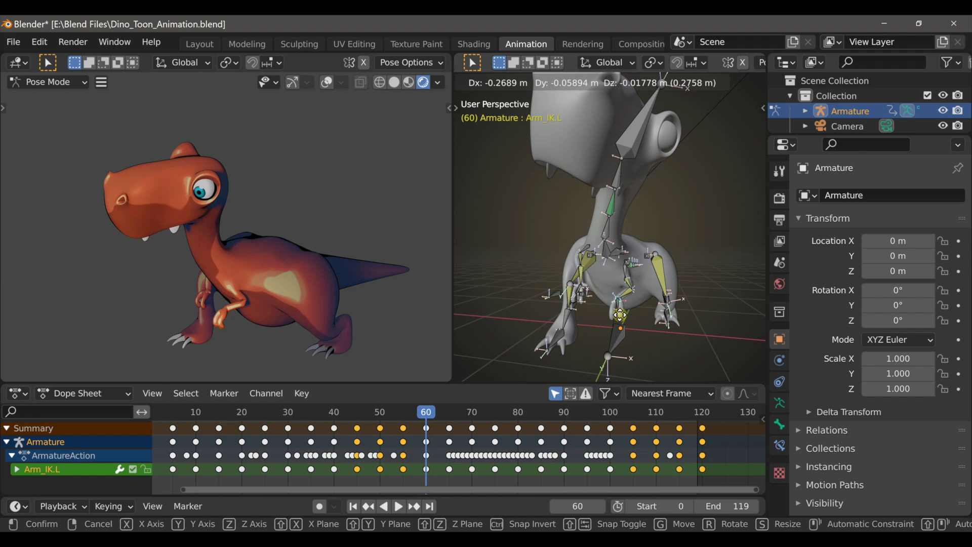
left_click(620, 315)
key("space")
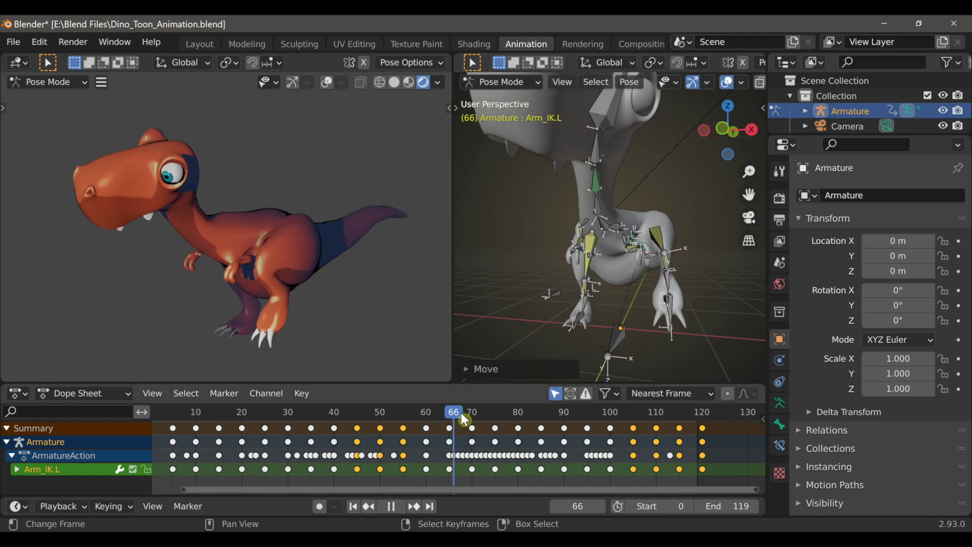
left_click_drag(496, 417, 470, 423)
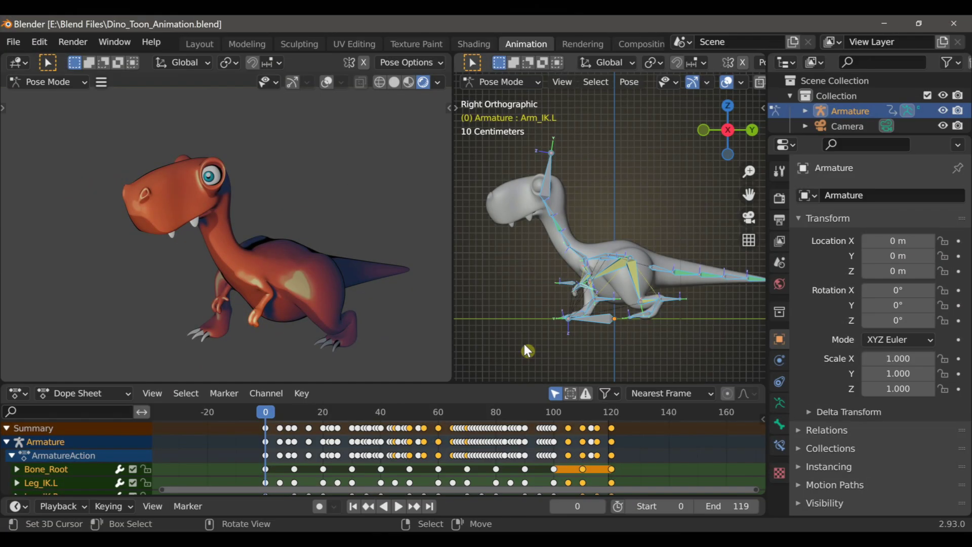
Play the walk cycle from the start and bring up the interaction mode menu
left_click(399, 506)
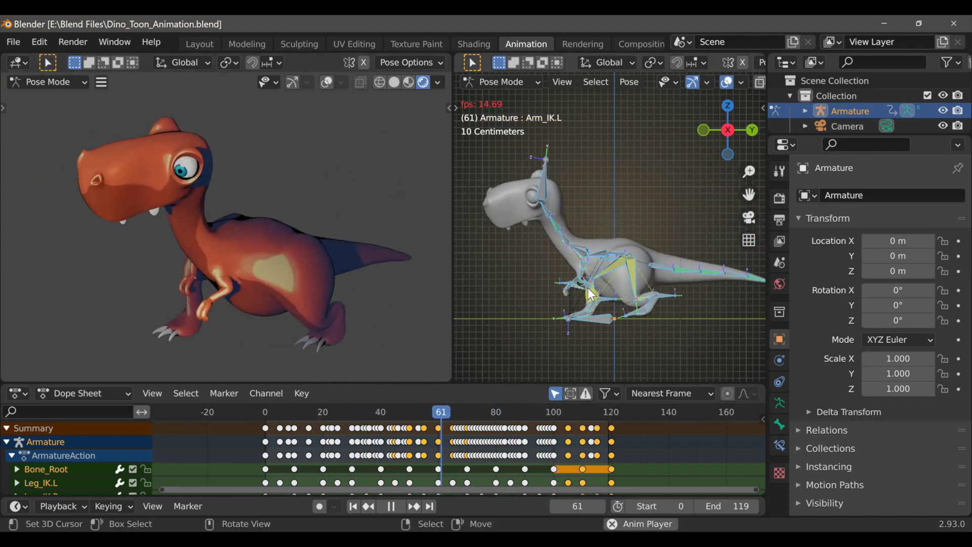
left_click(501, 82)
Switch to Object Mode and parent the Camera to the Armature with Ctrl+P > Object
left_click(512, 96)
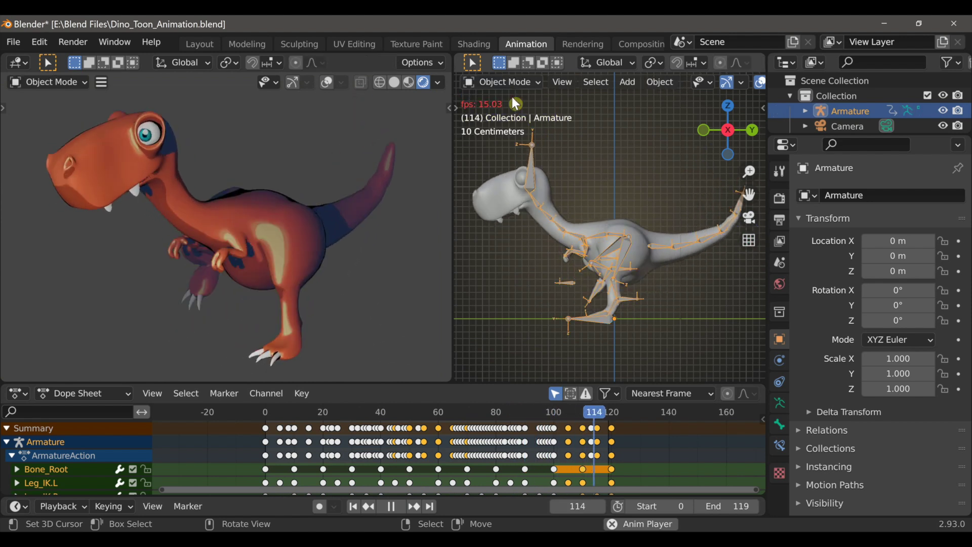
scroll(632, 264, "down", 5)
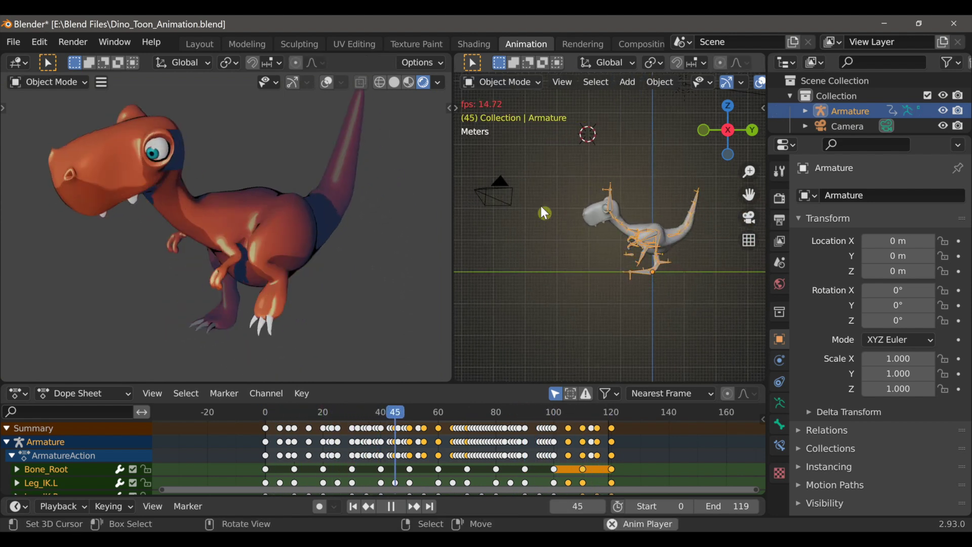
key("alt+a")
left_click(505, 184)
scroll(577, 243, "up", 2)
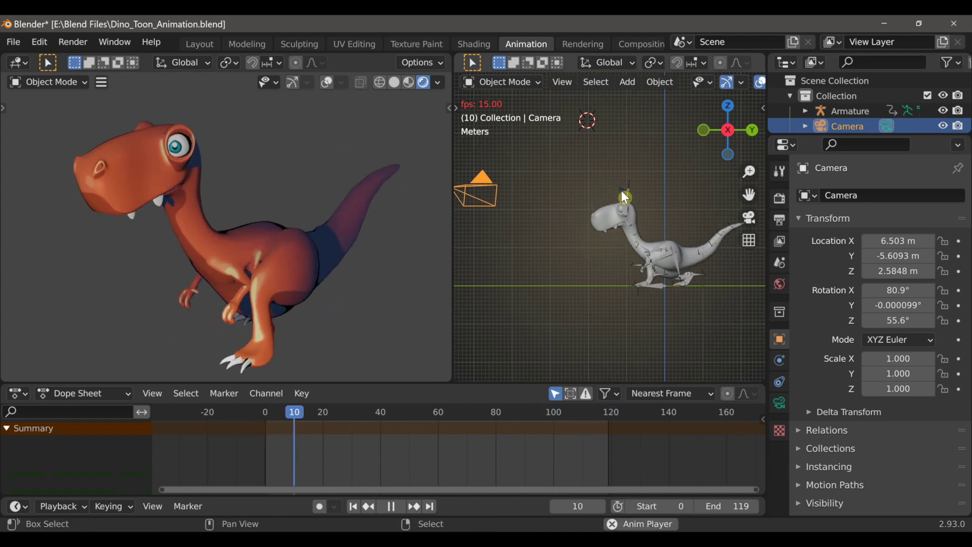
left_click(620, 192)
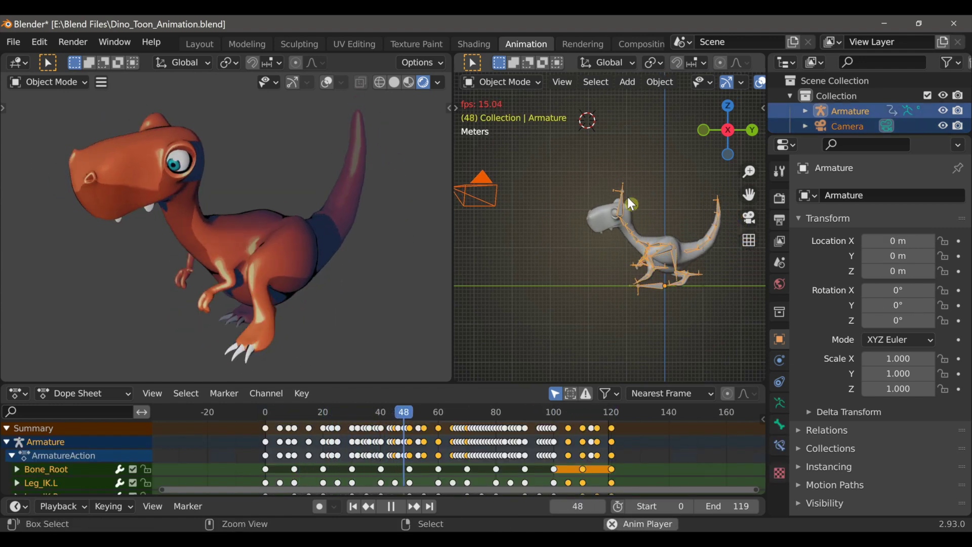
key("ctrl+p")
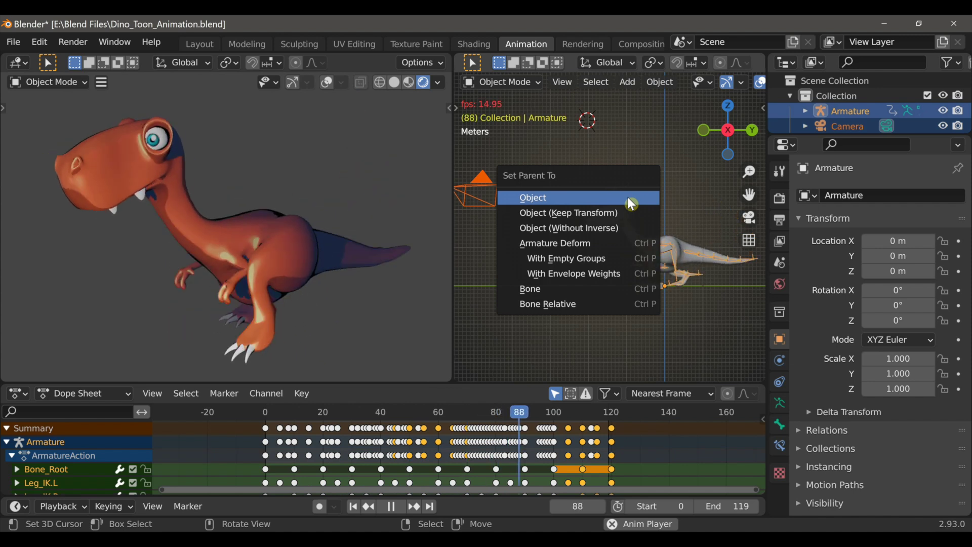
left_click(628, 198)
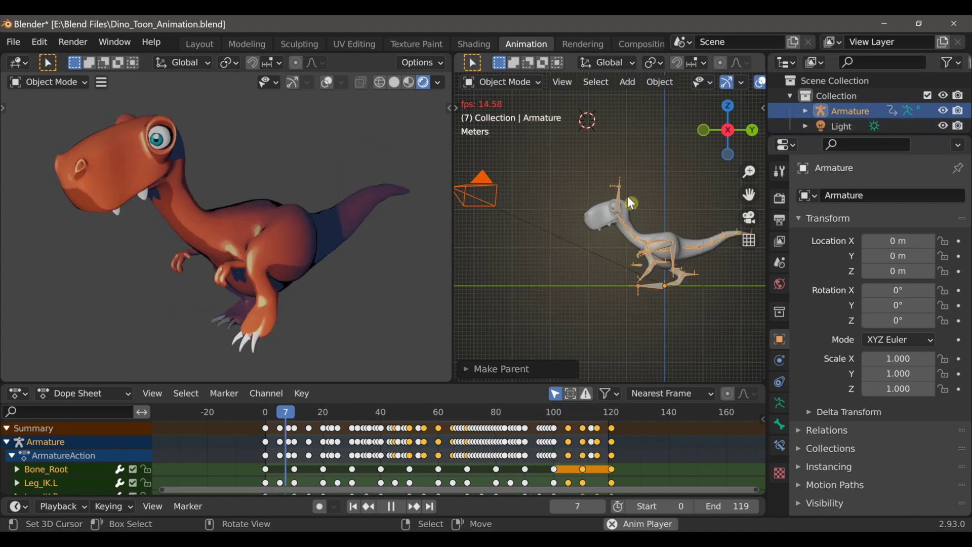
left_click(654, 286)
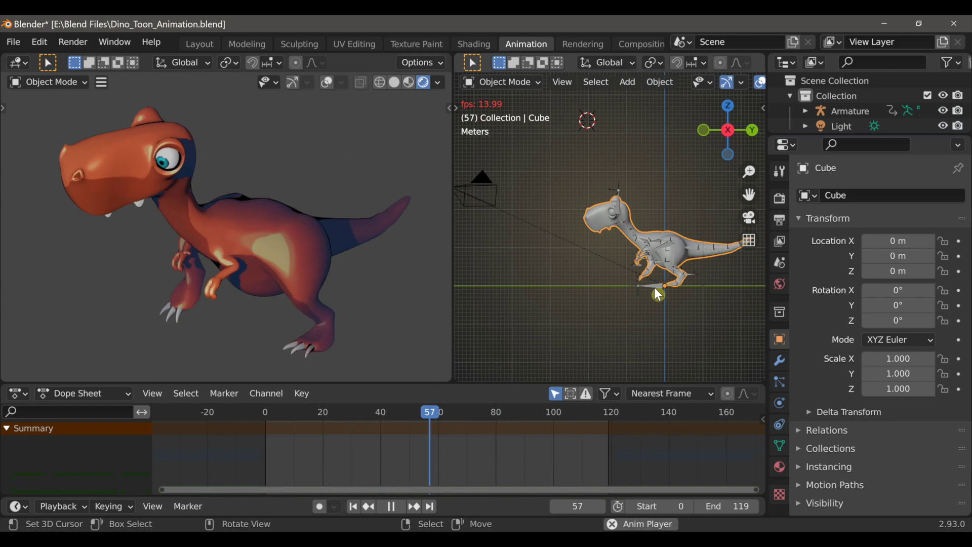
Stop playback and key the armature's location at frame 0
left_click(658, 287)
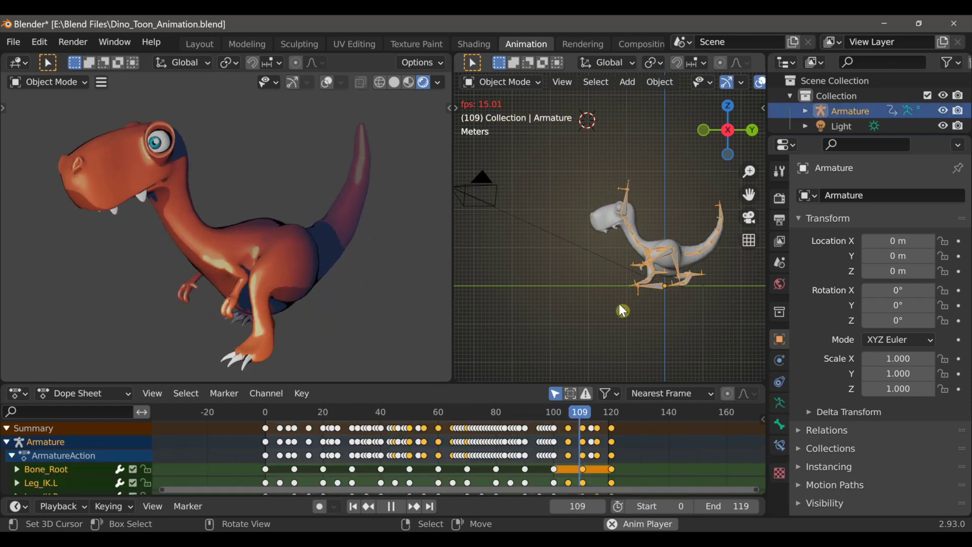
key("Escape")
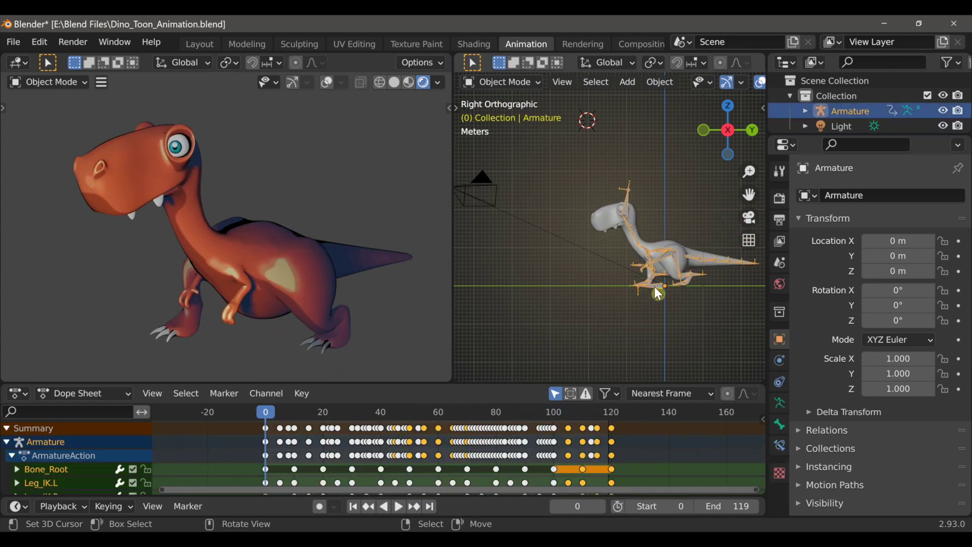
scroll(364, 446, "down", 1)
left_click(366, 444)
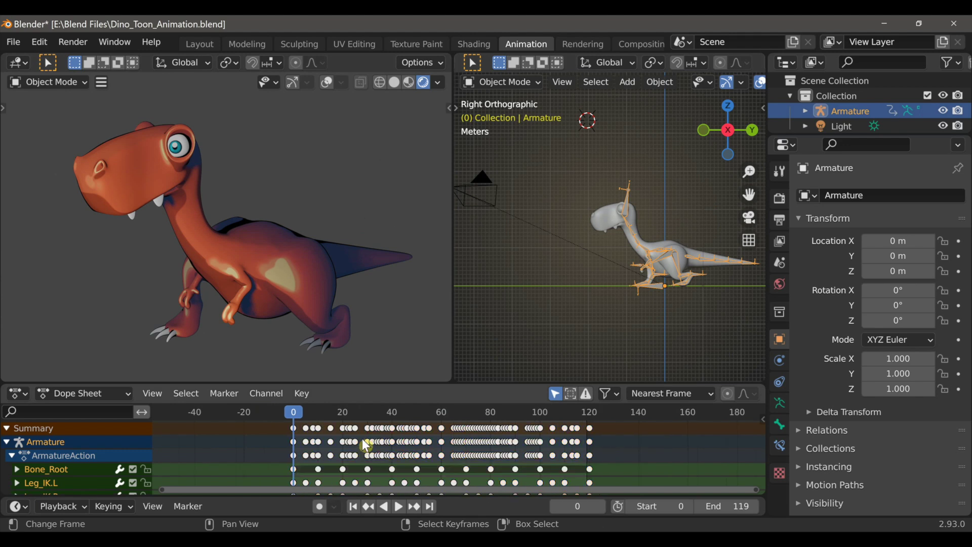
scroll(573, 326, "down", 6)
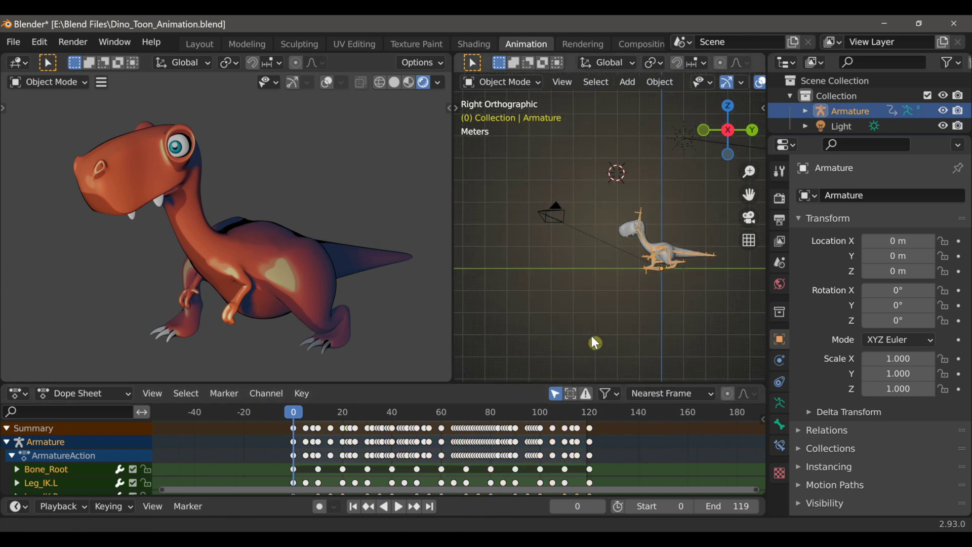
middle_click_drag(602, 333, 636, 340, "shift")
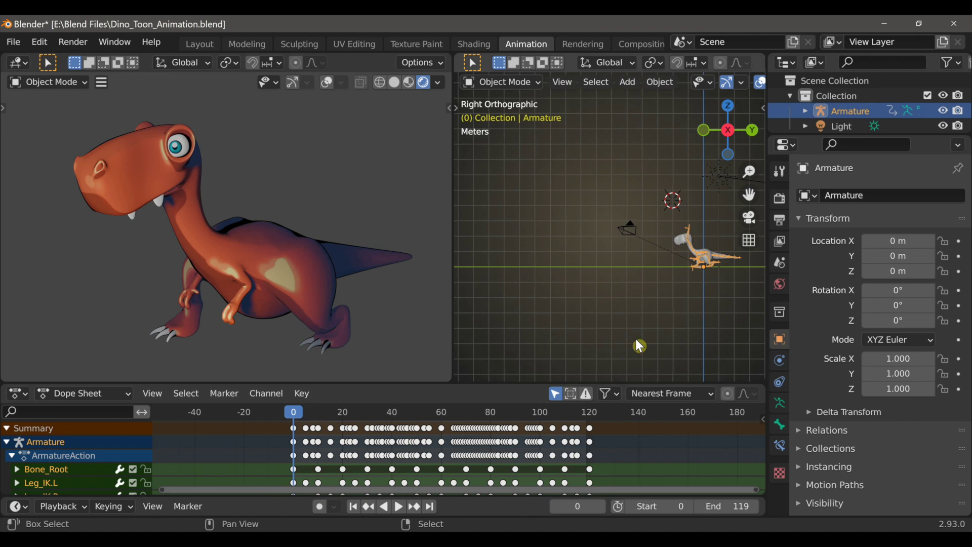
key("i")
left_click(583, 249)
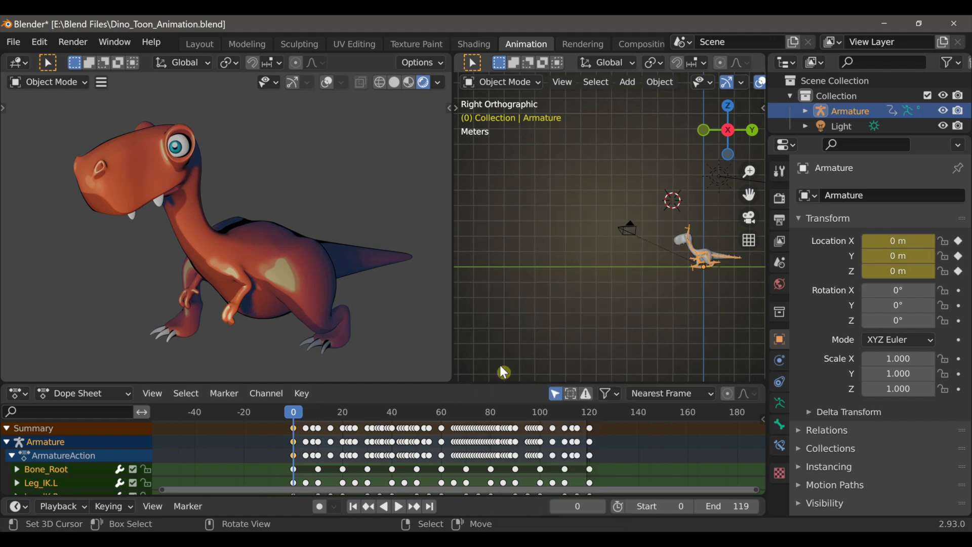
At frame 120, move the armature along Y to -11.059 m, key its location, and play
left_click_drag(324, 418, 589, 403)
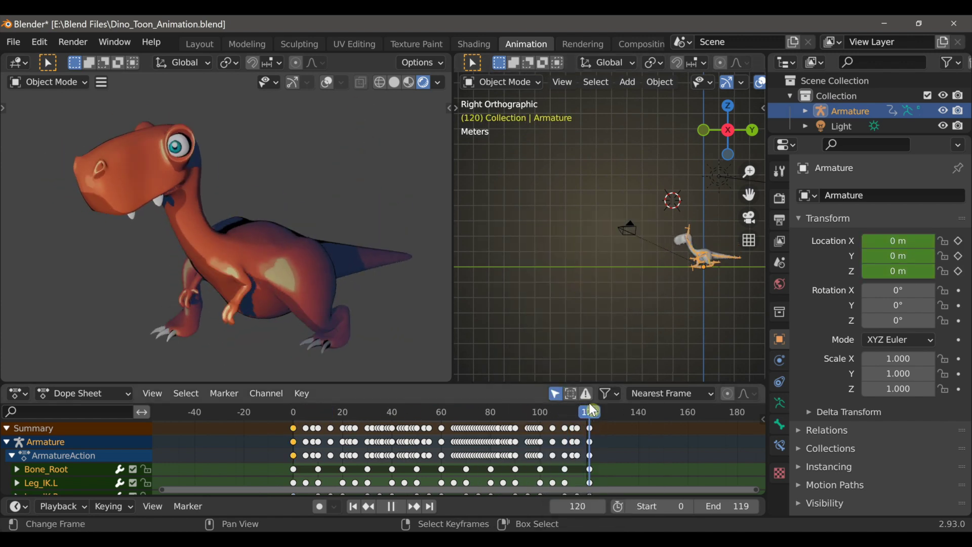
key("g")
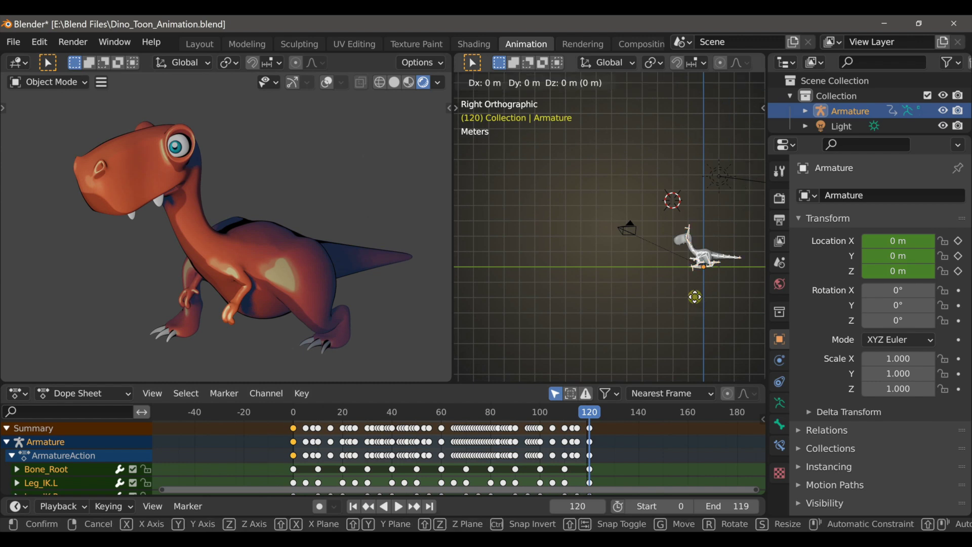
key("y")
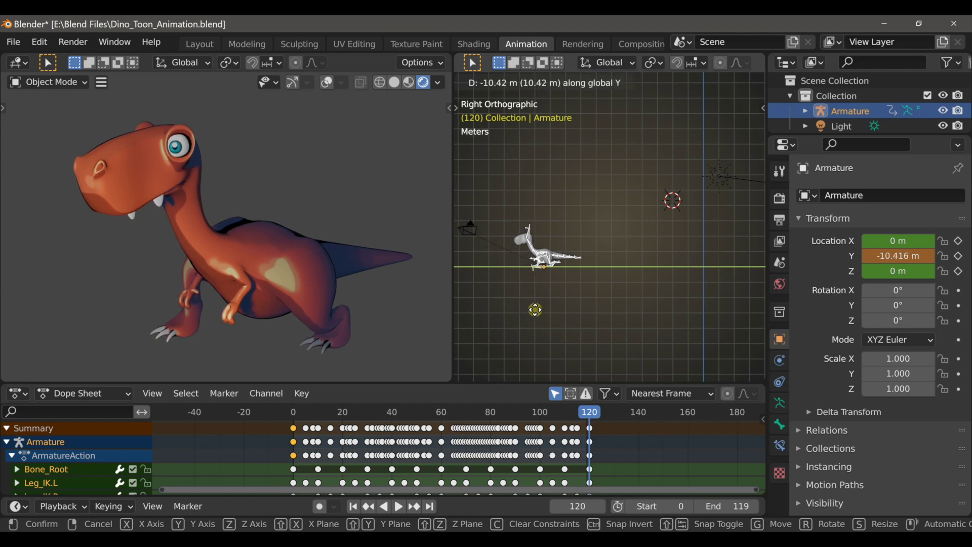
left_click(526, 309)
key("i")
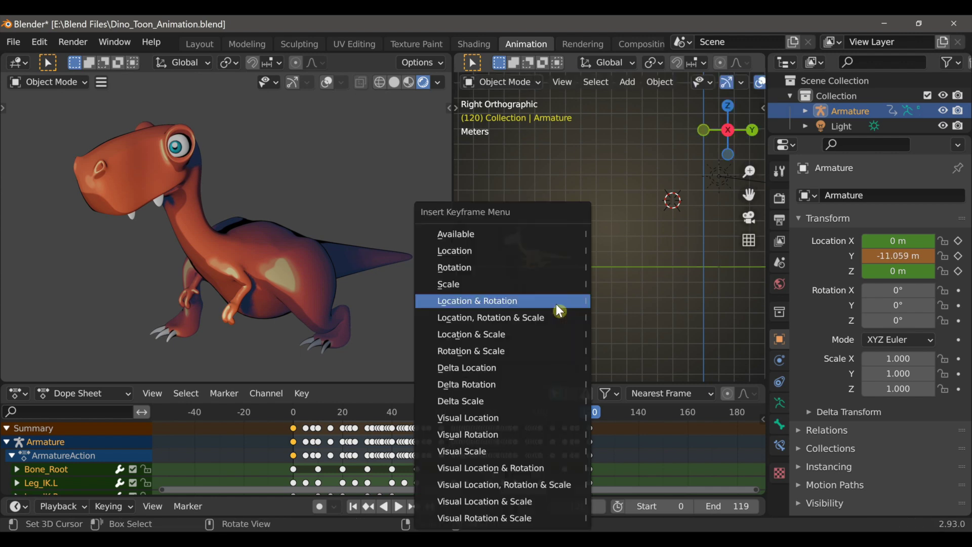
left_click(527, 252)
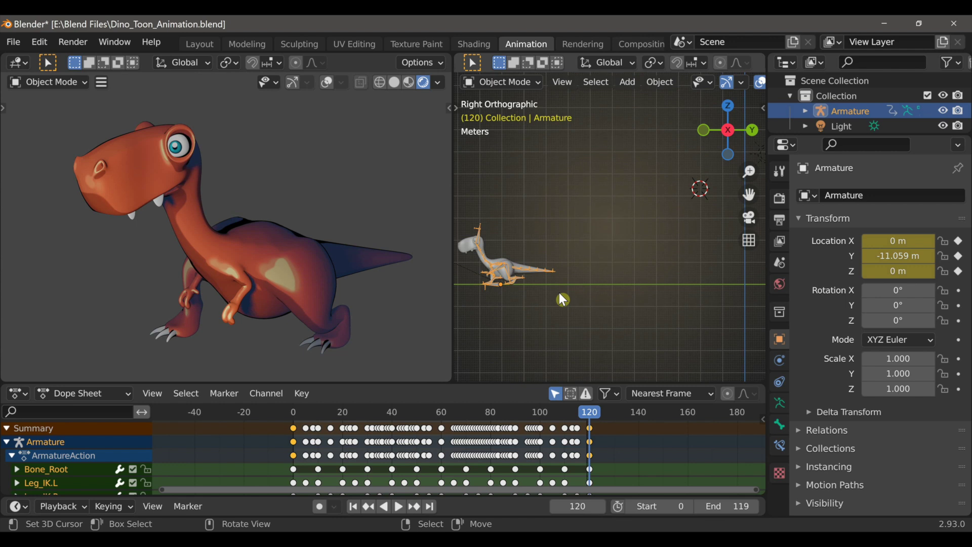
left_click(296, 429)
key("space")
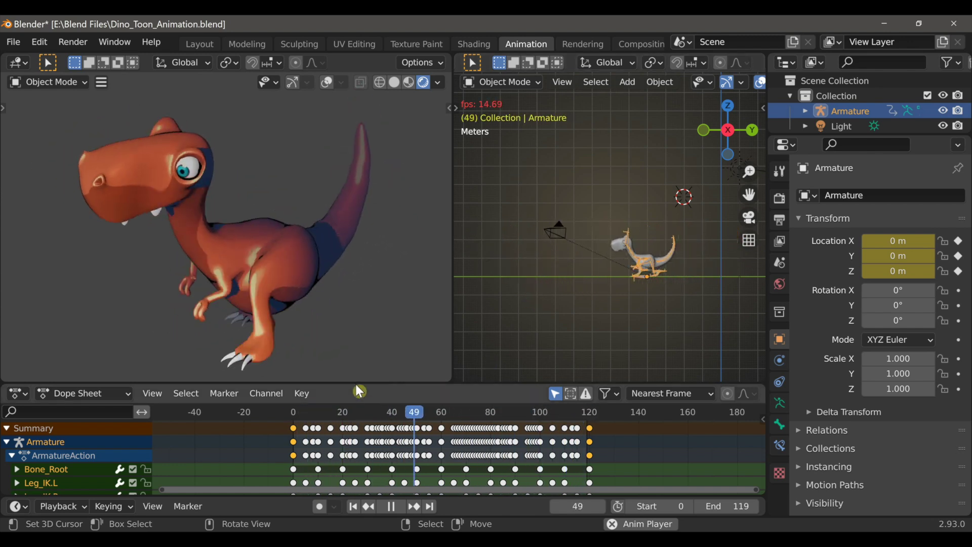
Set the Dope Sheet keyframes' interpolation mode to Linear
left_click(303, 394)
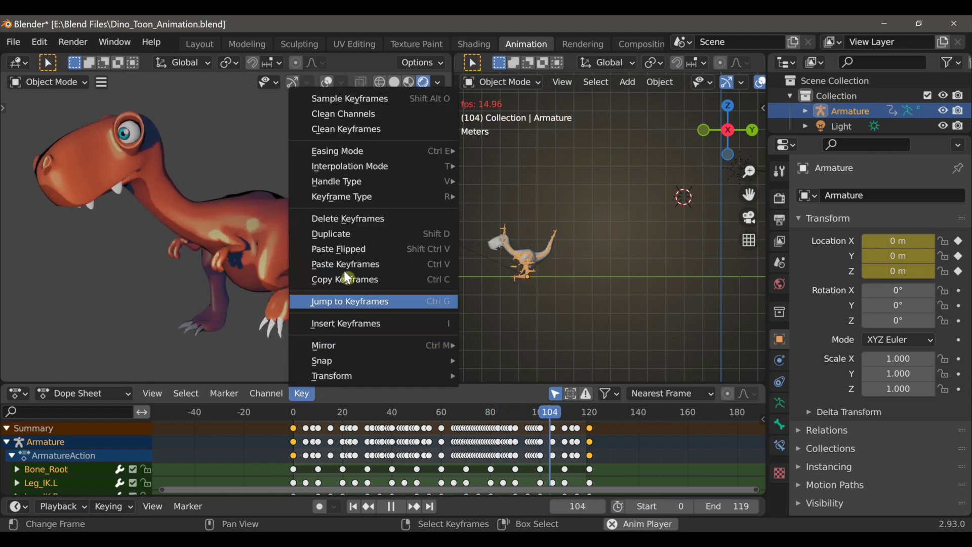
mouse_move(448, 163)
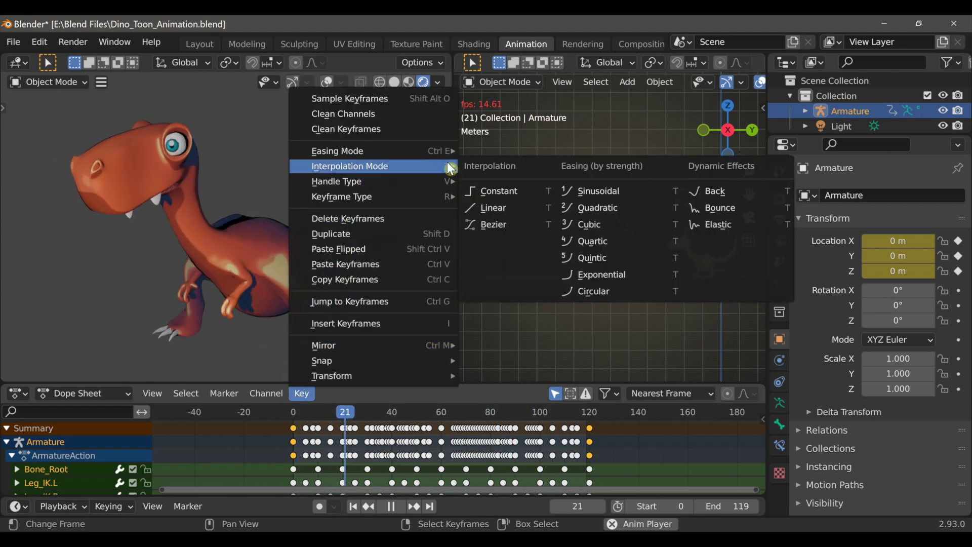
left_click(490, 209)
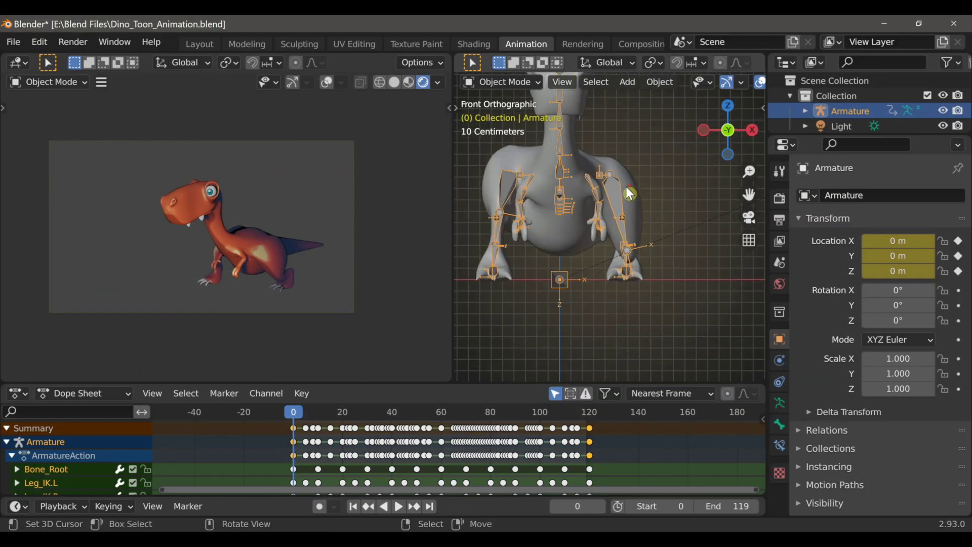
Clear the pose bone selection, go to frame 5, and frame the rig up close
middle_click_drag(631, 192, 663, 272, "shift")
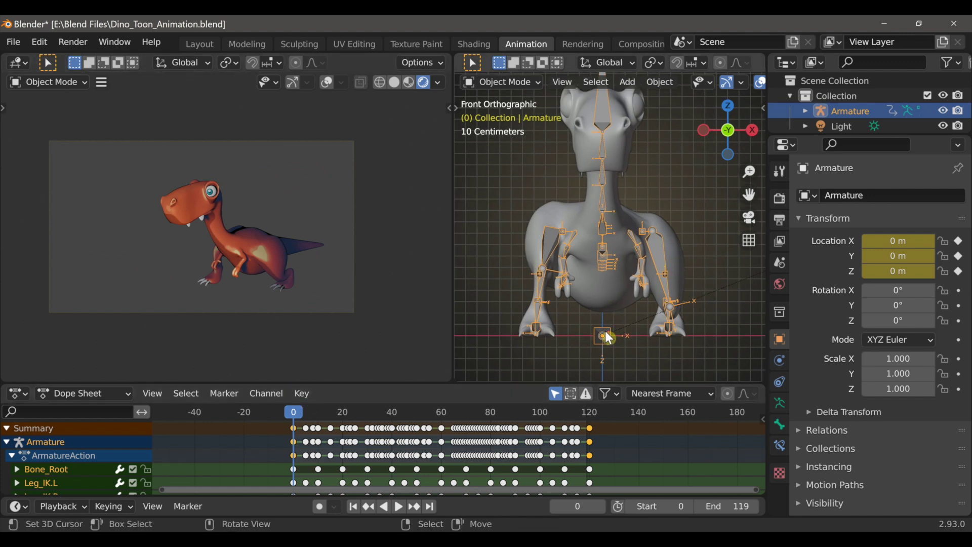
scroll(610, 338, "up", 1)
scroll(354, 449, "up", 5)
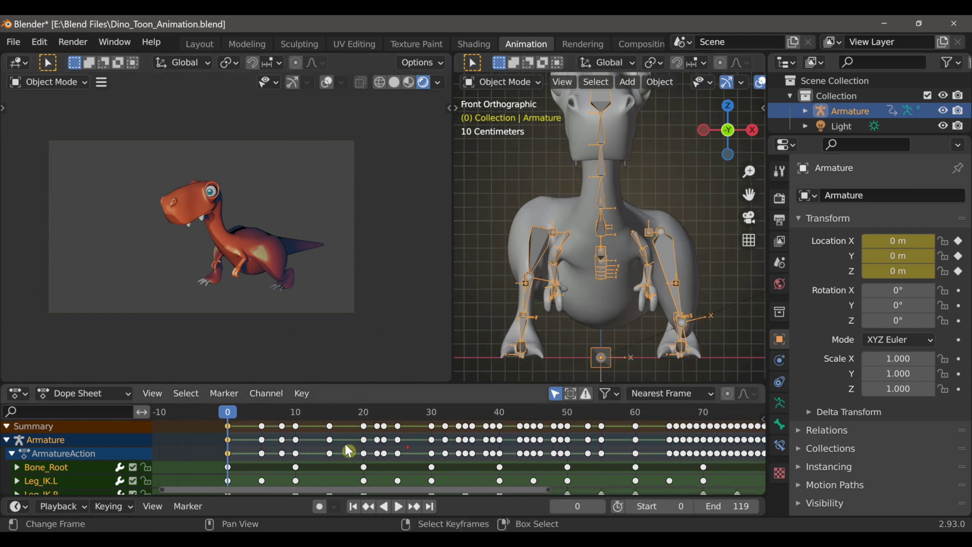
scroll(355, 455, "up", 1)
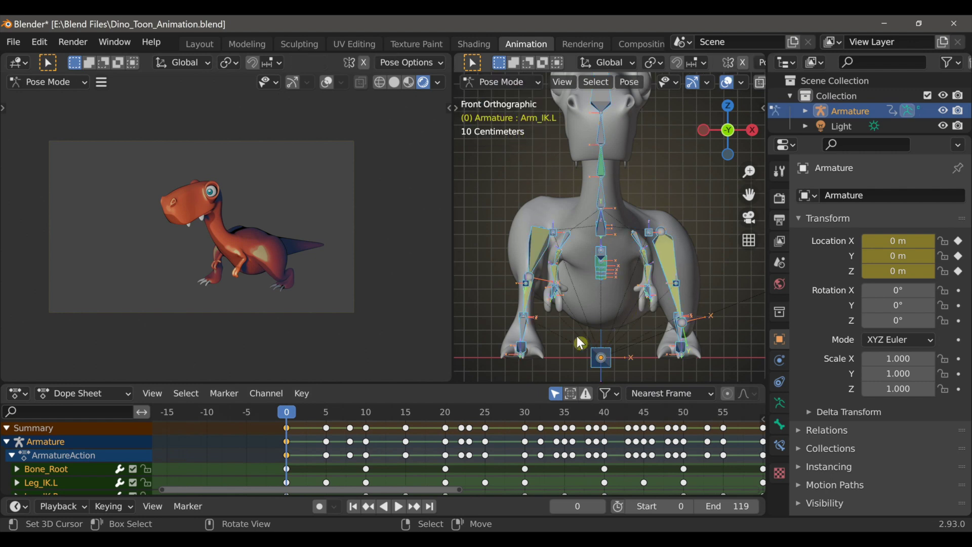
scroll(577, 337, "down", 2)
left_click(547, 332)
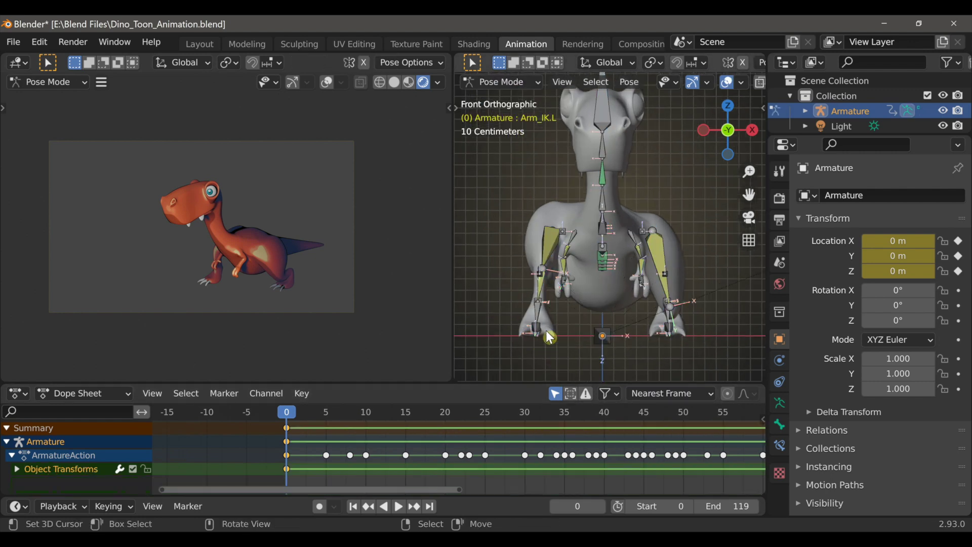
scroll(567, 304, "up", 2)
scroll(582, 279, "down", 2)
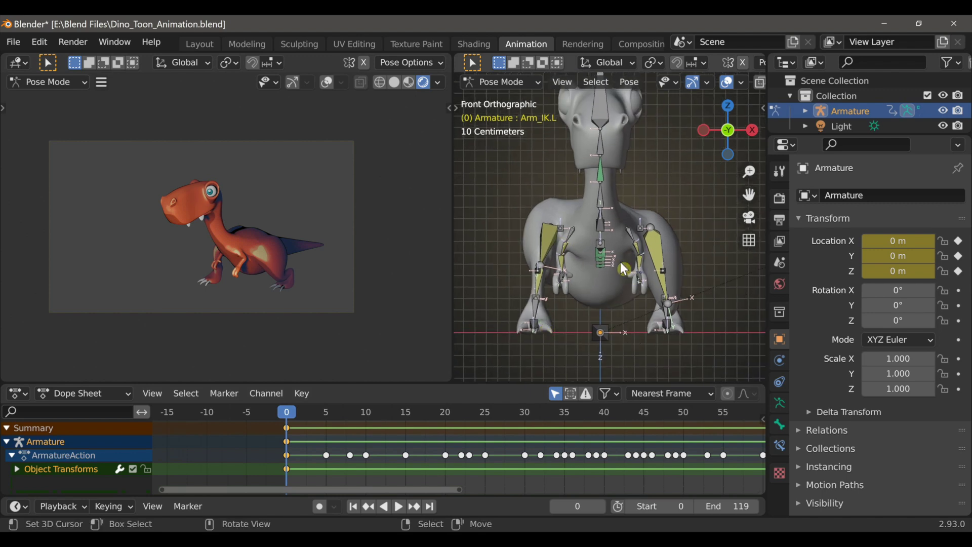
left_click_drag(293, 419, 329, 419)
middle_click_drag(581, 242, 580, 255, "shift")
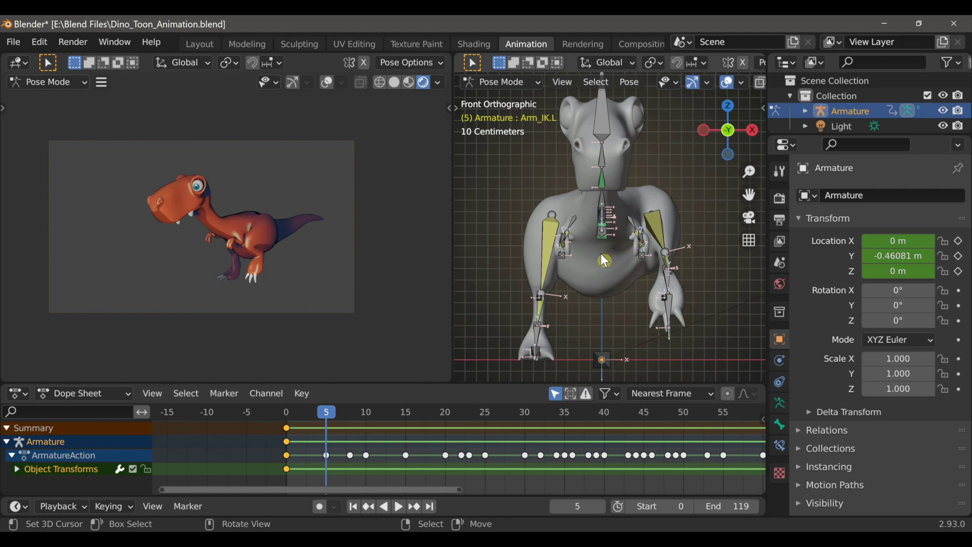
mouse_move(600, 244)
middle_mouse_down()
mouse_move(607, 236)
mouse_move(592, 242)
middle_mouse_up()
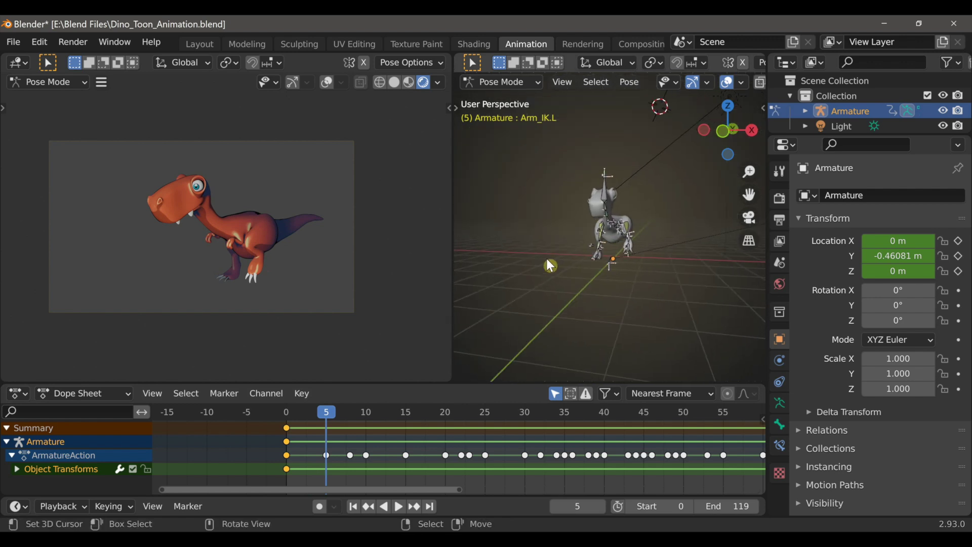
left_click(615, 223)
scroll(615, 234, "up", 5)
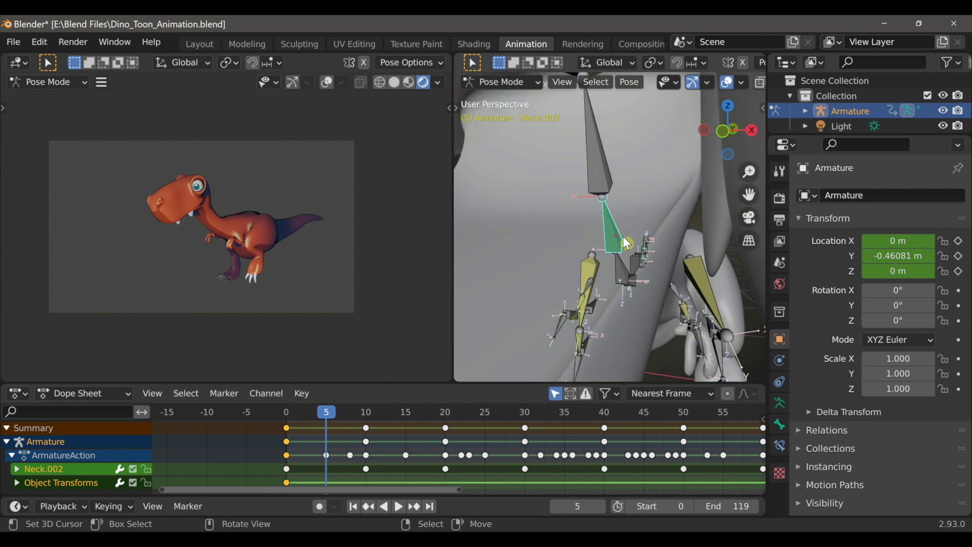
scroll(623, 238, "down", 2)
middle_click_drag(623, 238, 623, 283)
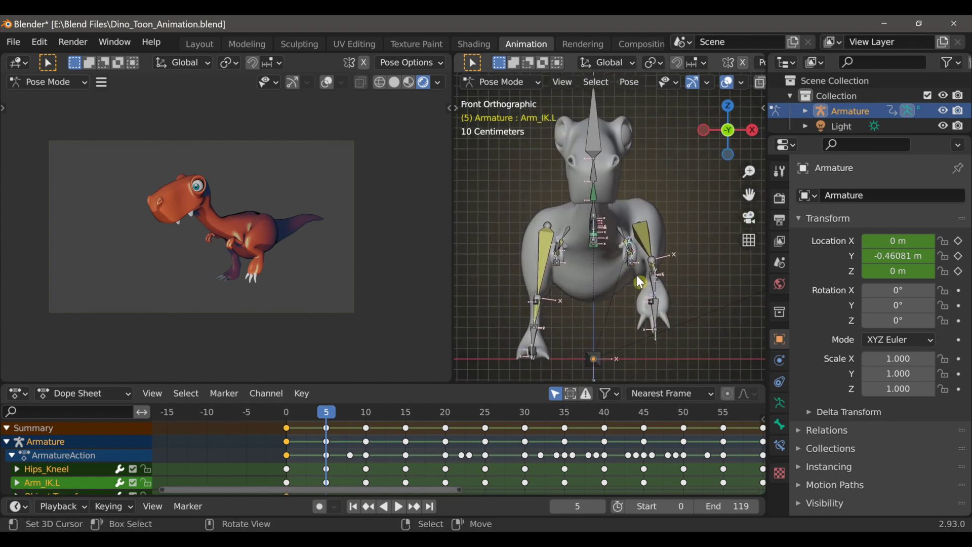
Reposition Arm_IK.L and Leg_IK.L at frame 5, key their location, and resume playback
key("g")
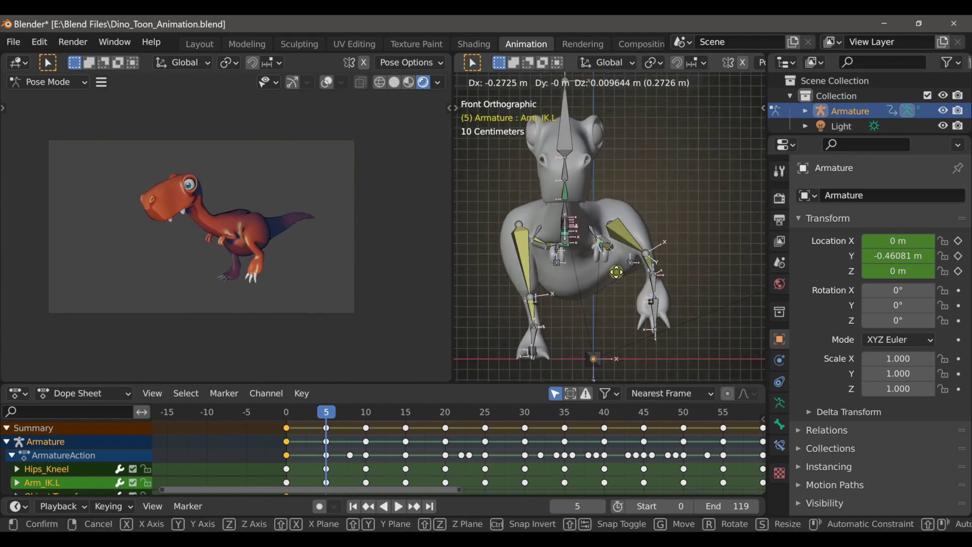
left_click(615, 277)
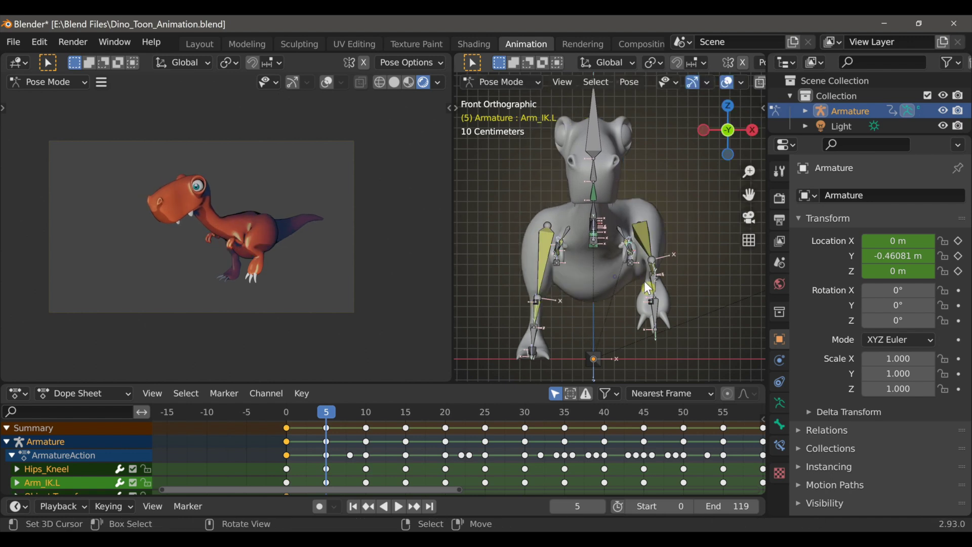
middle_click_drag(614, 278, 706, 288)
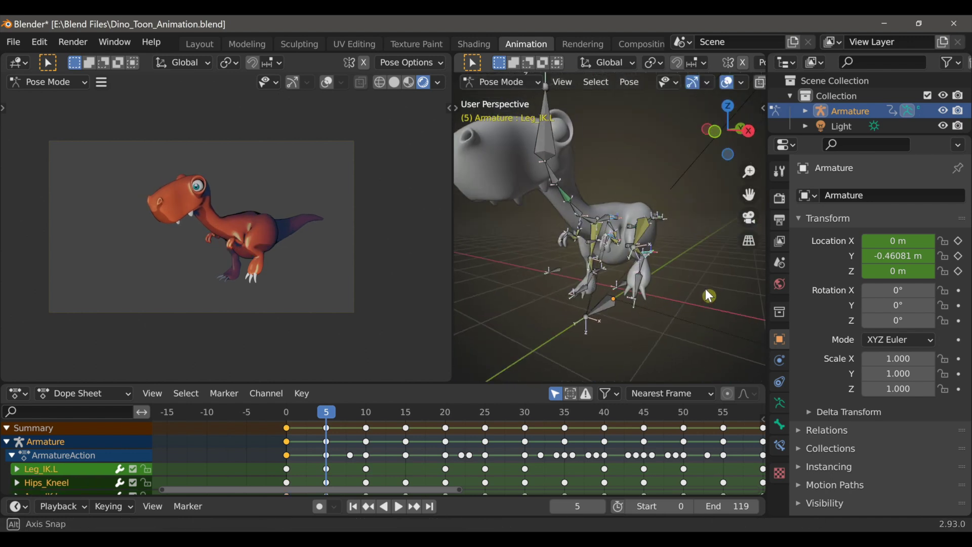
key("KP_1")
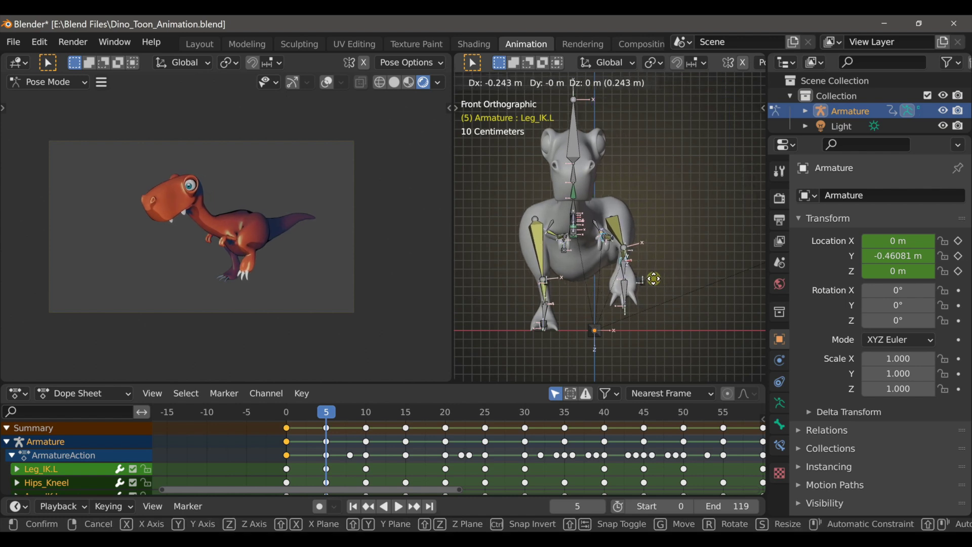
left_click(655, 279)
key("i")
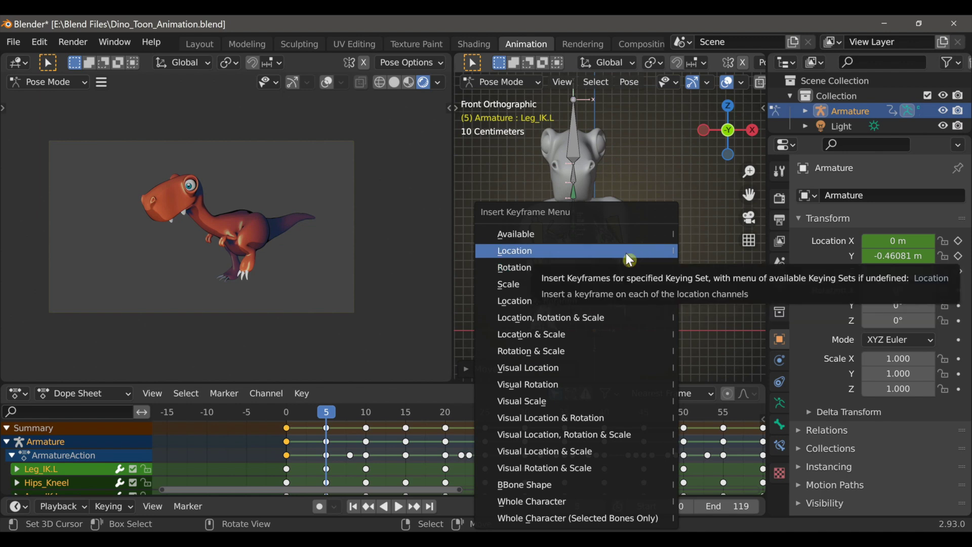
left_click(626, 254)
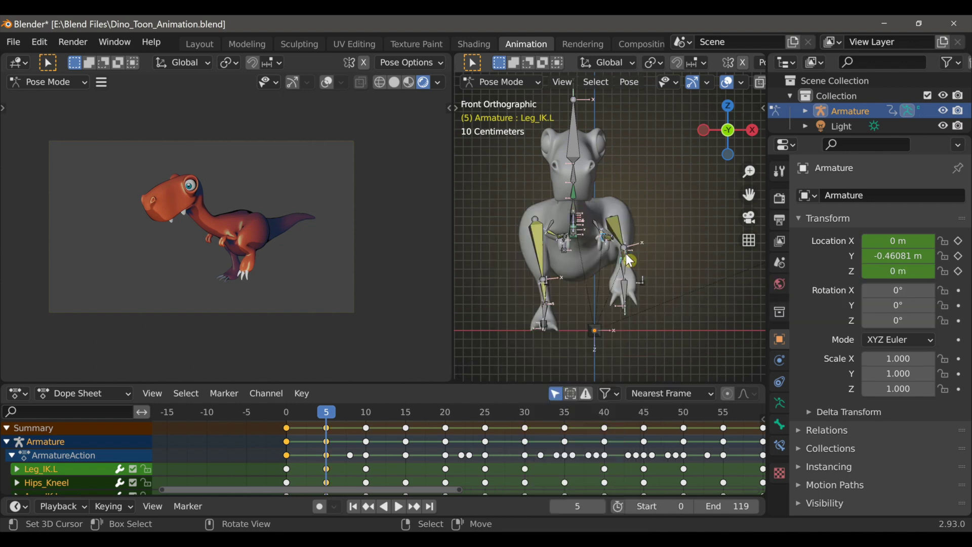
key("space")
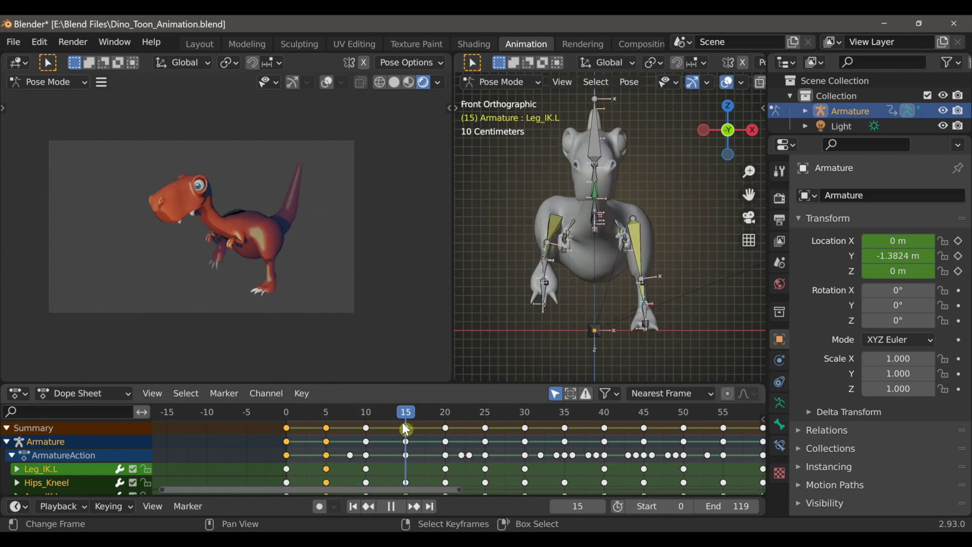
At frame 15, shift Hips_Kneel about 0.23 m sideways along X and key its location
middle_click_drag(582, 303, 610, 337)
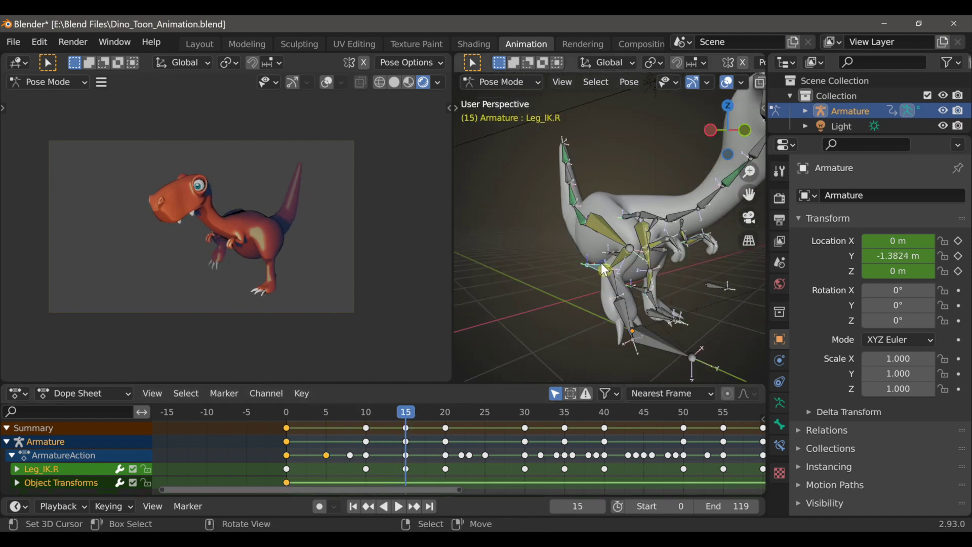
middle_click_drag(668, 270, 644, 228)
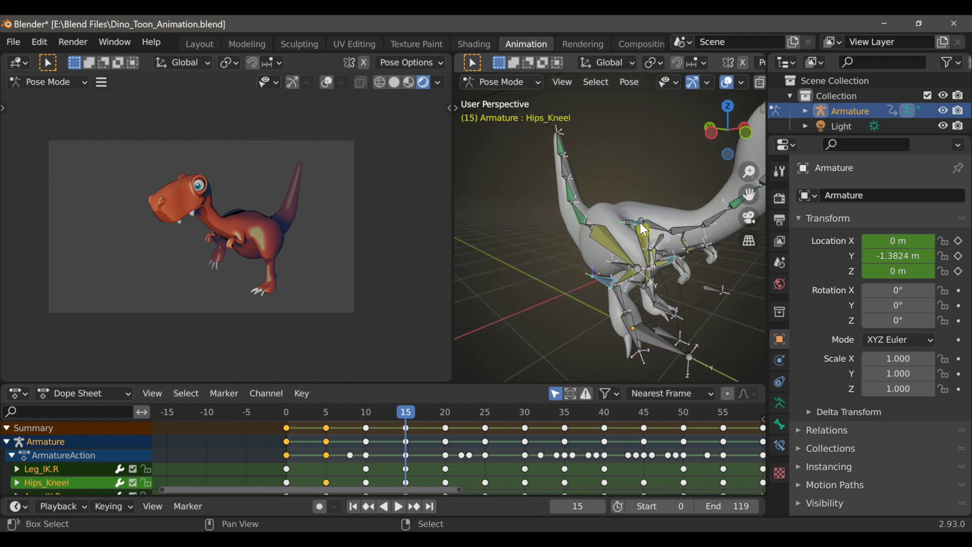
key("KP_1")
key("g")
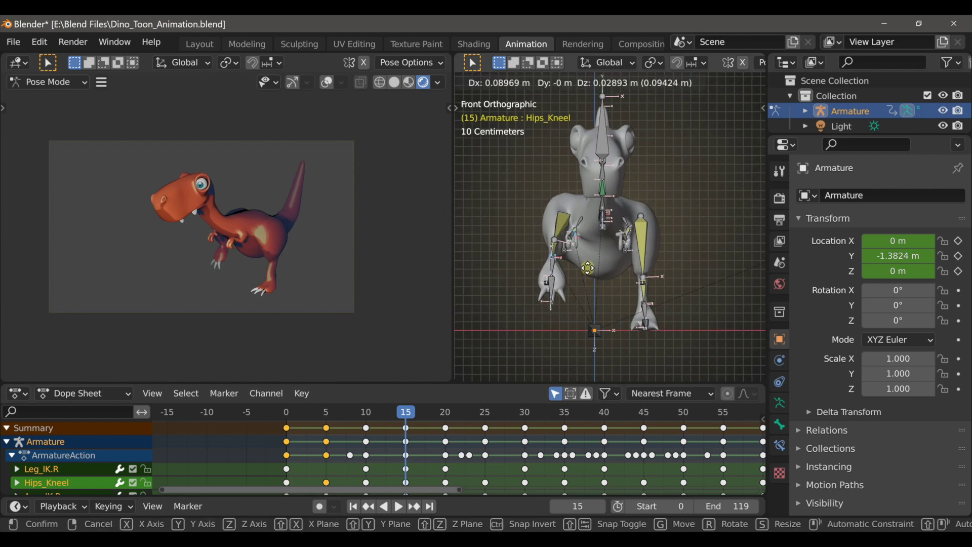
left_click(596, 271)
key("i")
left_click(584, 255)
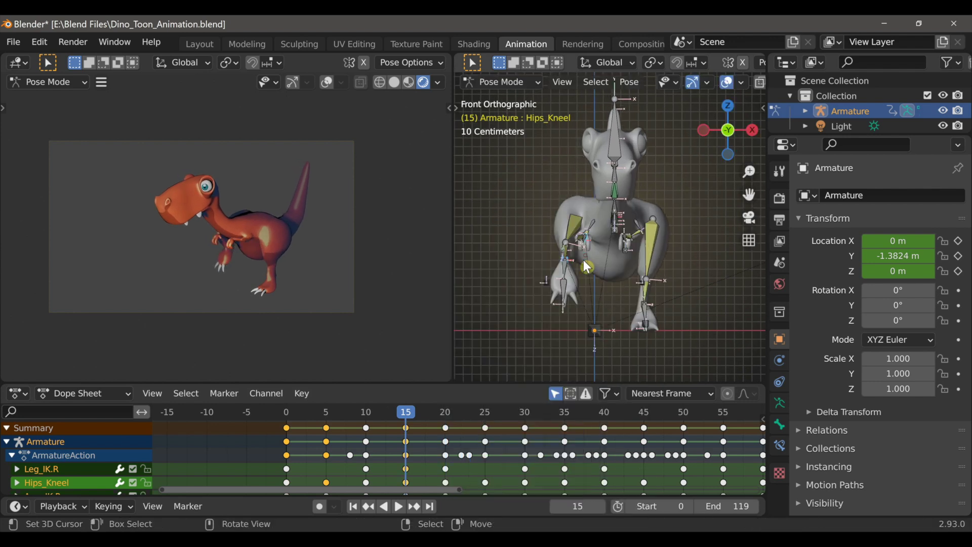
scroll(465, 438, "down", 1)
left_click_drag(469, 438, 282, 428)
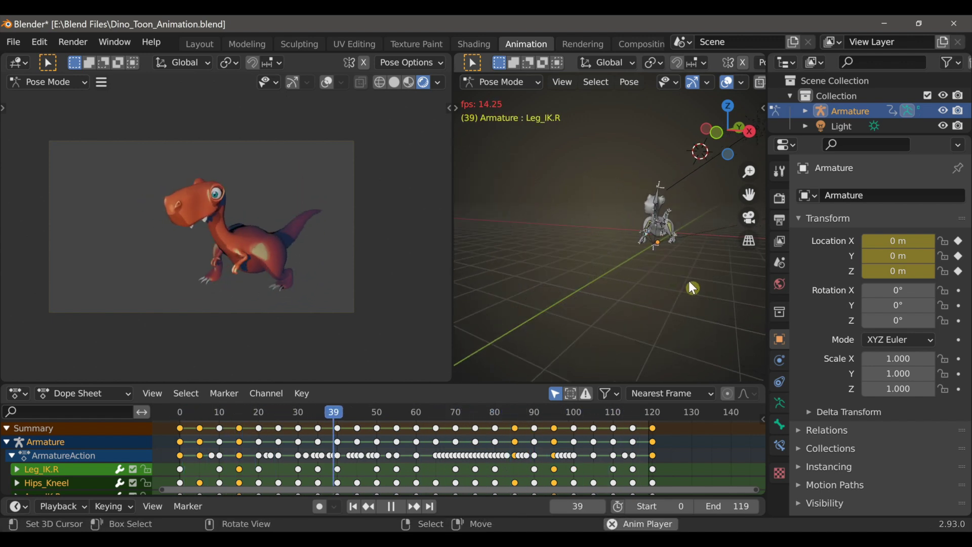
Zoom the left camera viewport in close on the walking dinosaur
scroll(309, 287, "up", 2)
scroll(313, 293, "up", 2)
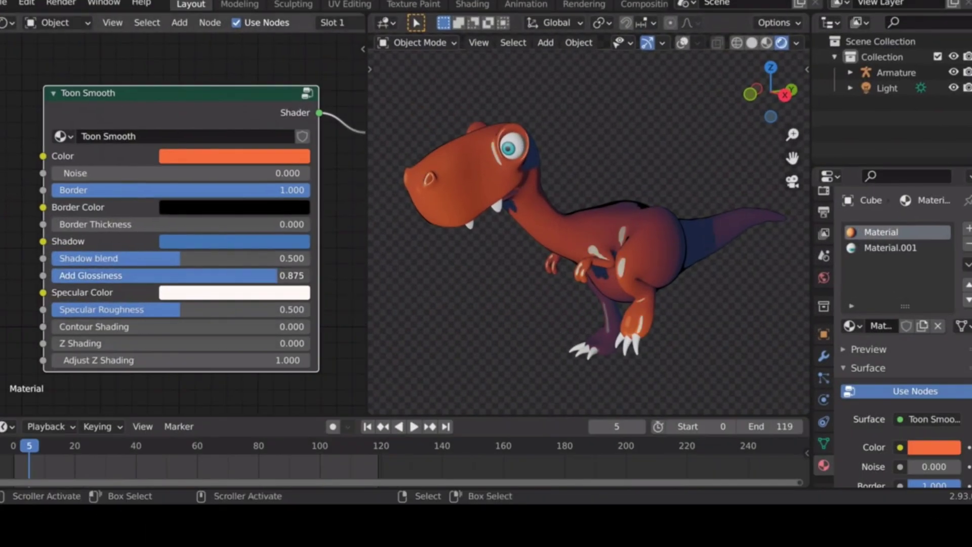
Soften the Toon Smooth colour to salmon and raise Adjust Z Shading to 1.100
left_click(235, 156)
left_click_drag(261, 216, 253, 218)
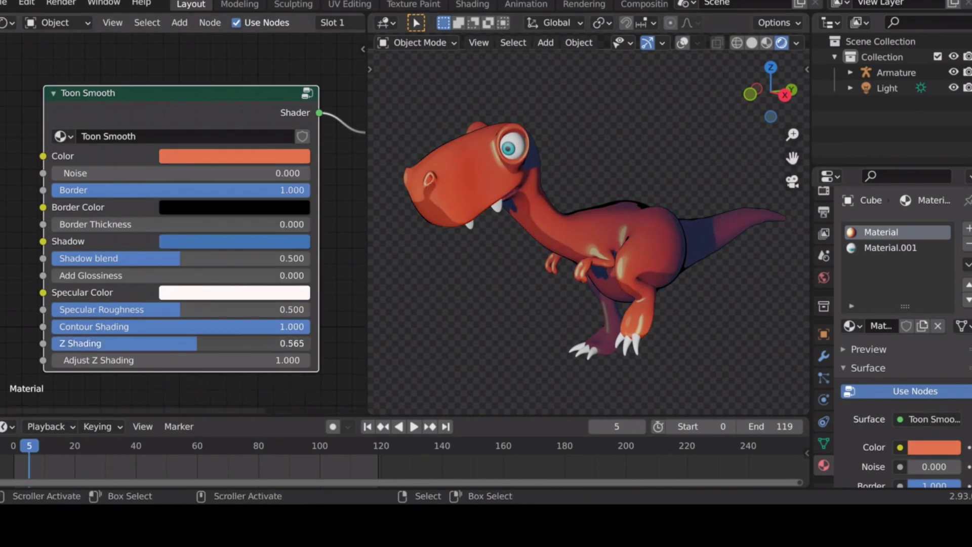
left_click_drag(139, 361, 147, 360)
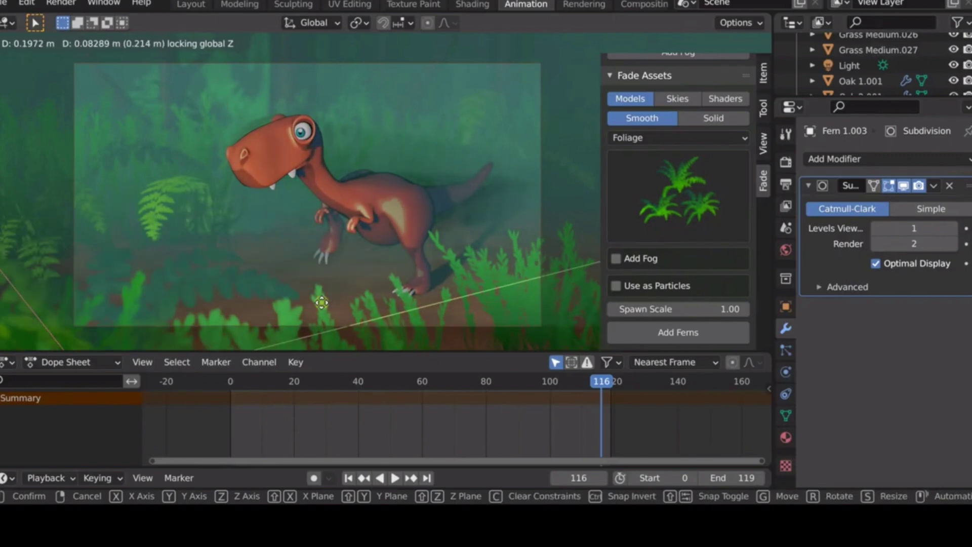
Reposition the stone formation in the fern scene and play the animation
left_click_drag(605, 383, 488, 383)
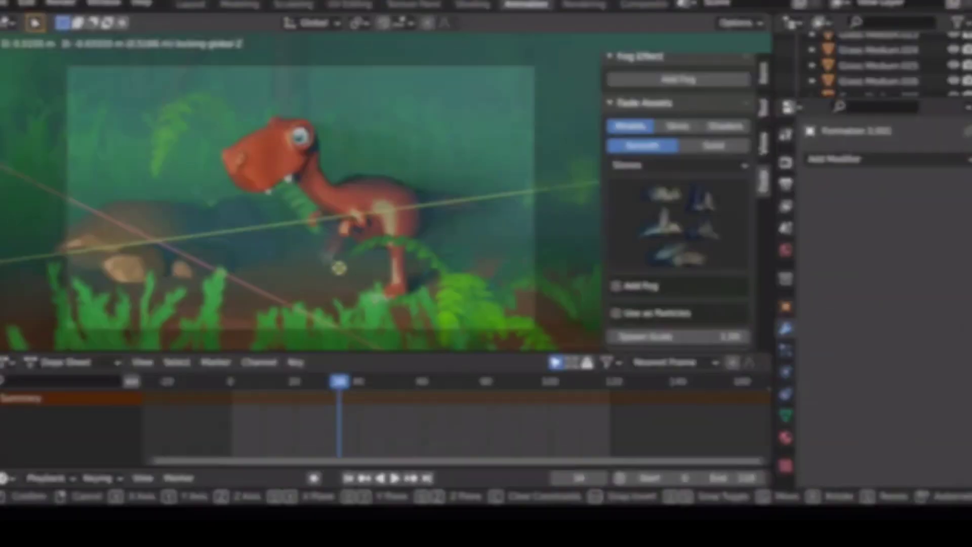
left_click(328, 243)
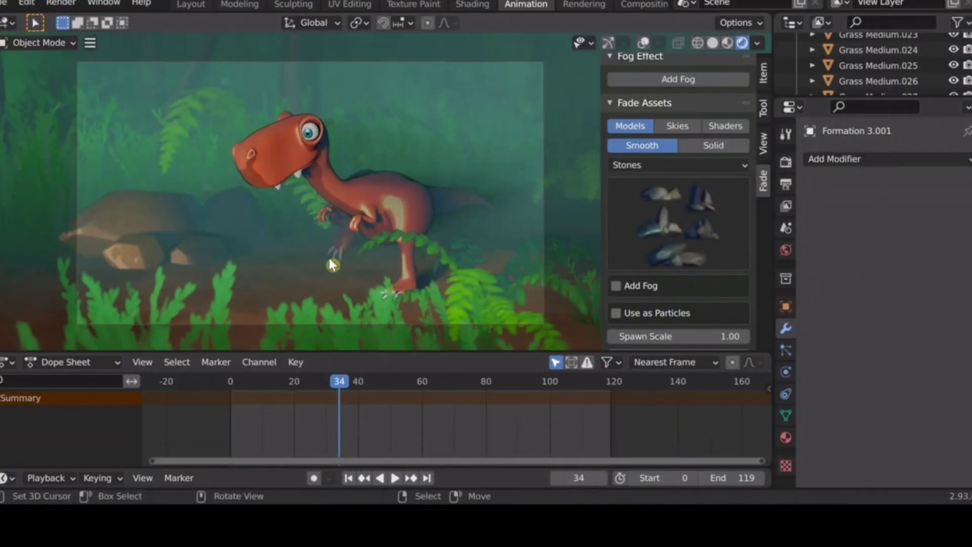
key("space")
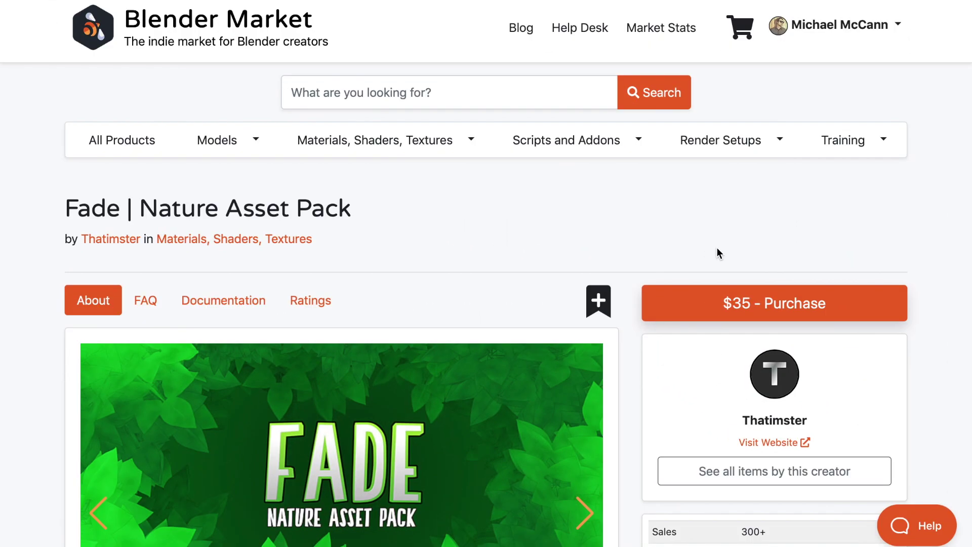
Scroll the Fade | Nature Asset Pack page down past the shader features to Low-poly Grass
scroll(717, 249, "down", 5)
scroll(717, 247, "down", 20)
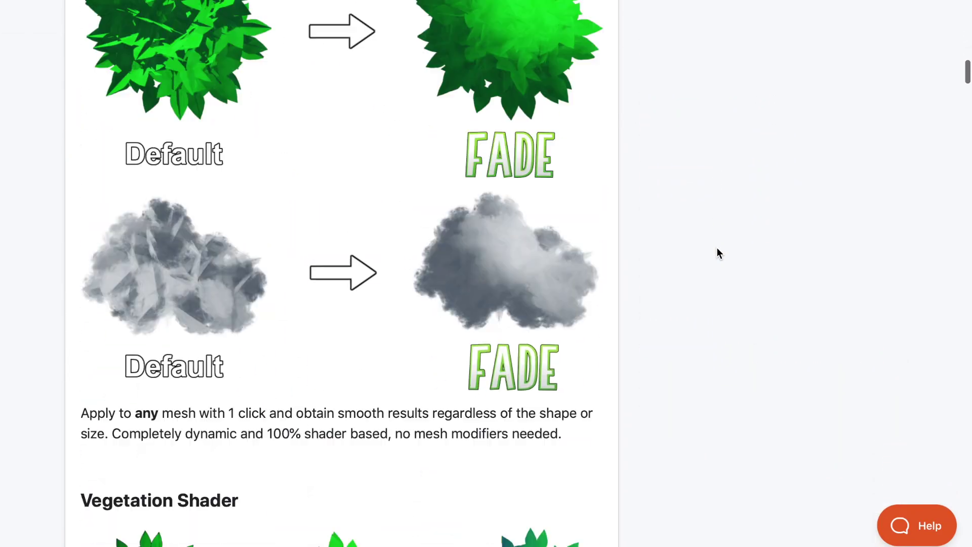
scroll(719, 252, "down", 20)
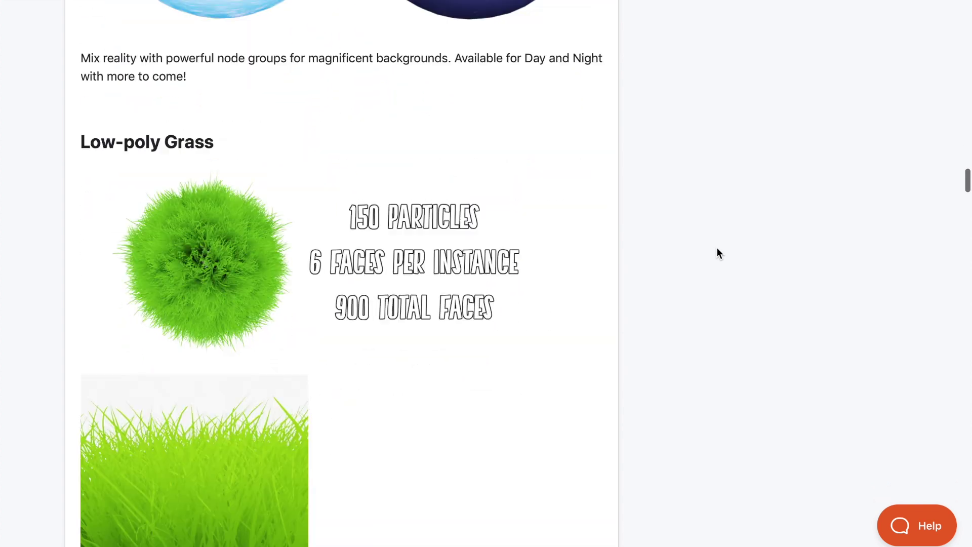